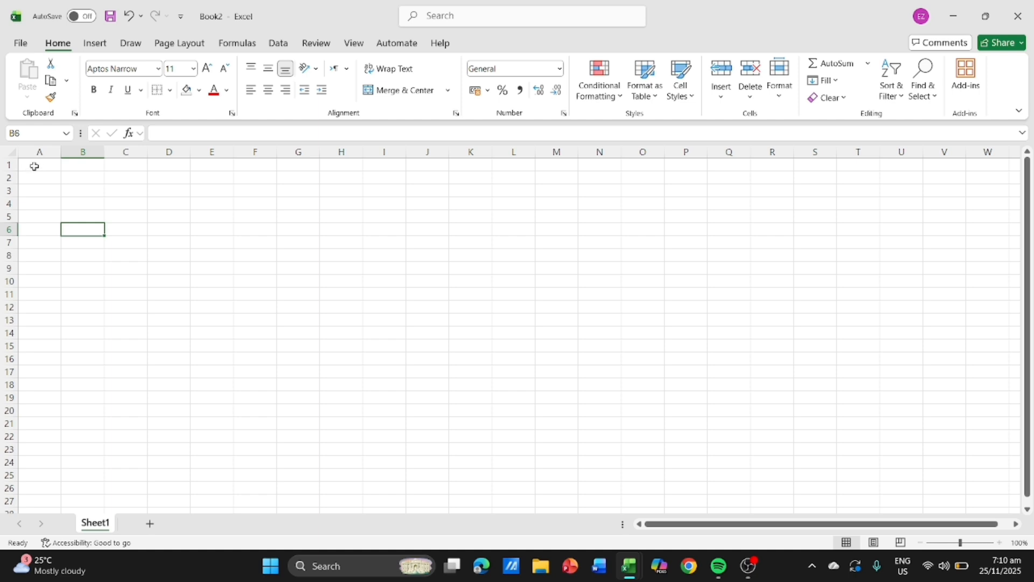
- Enter the column headers No., Name, Age, Gender and Income in cells A1 to E1
{"action": "left_click", "coordinate": [34, 167]}
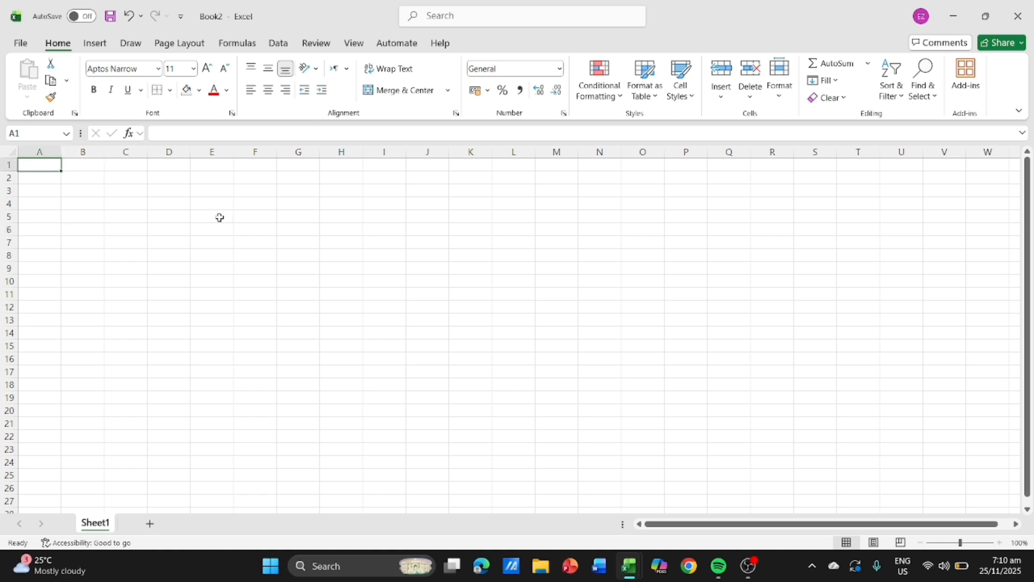
{"action": "type", "text": "No"}
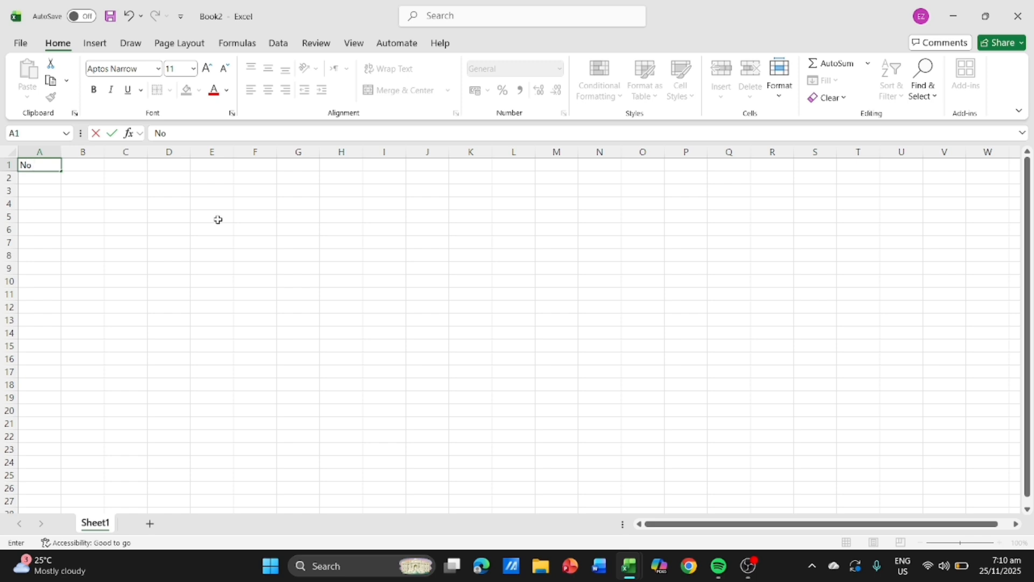
{"action": "type", "text": "."}
{"action": "key", "text": "Tab"}
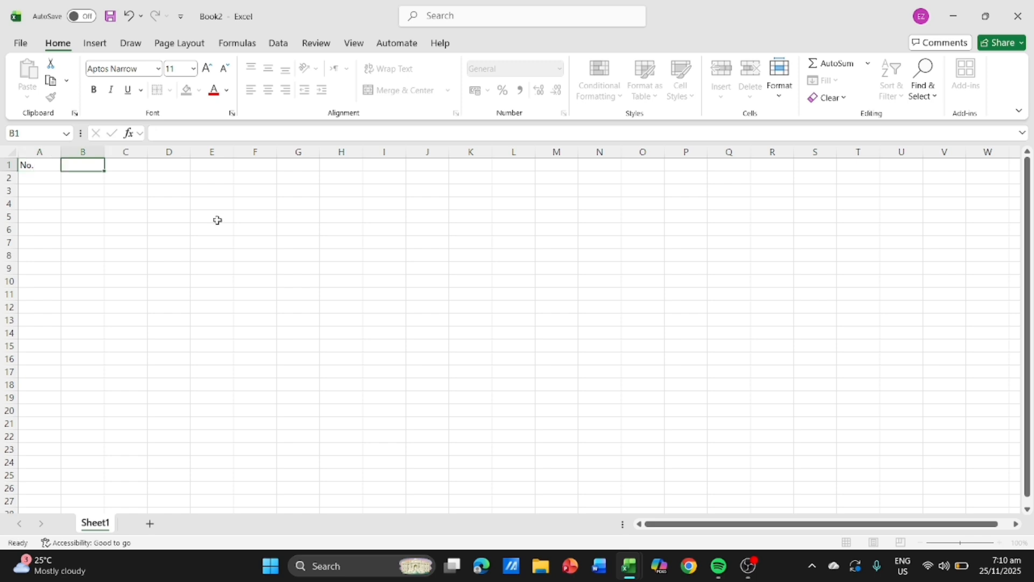
{"action": "type", "text": "Nmaee"}
{"action": "key", "text": "BackSpace"}
{"action": "key", "text": "BackSpace"}
{"action": "type", "text": "ame"}
{"action": "key", "text": "Tab"}
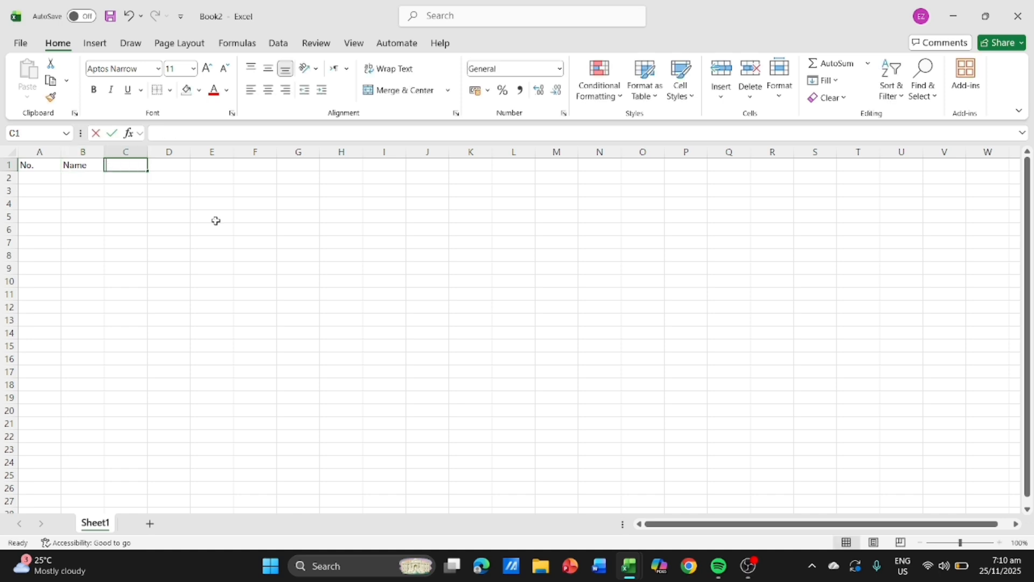
{"action": "type", "text": "Age"}
{"action": "key", "text": "Tab"}
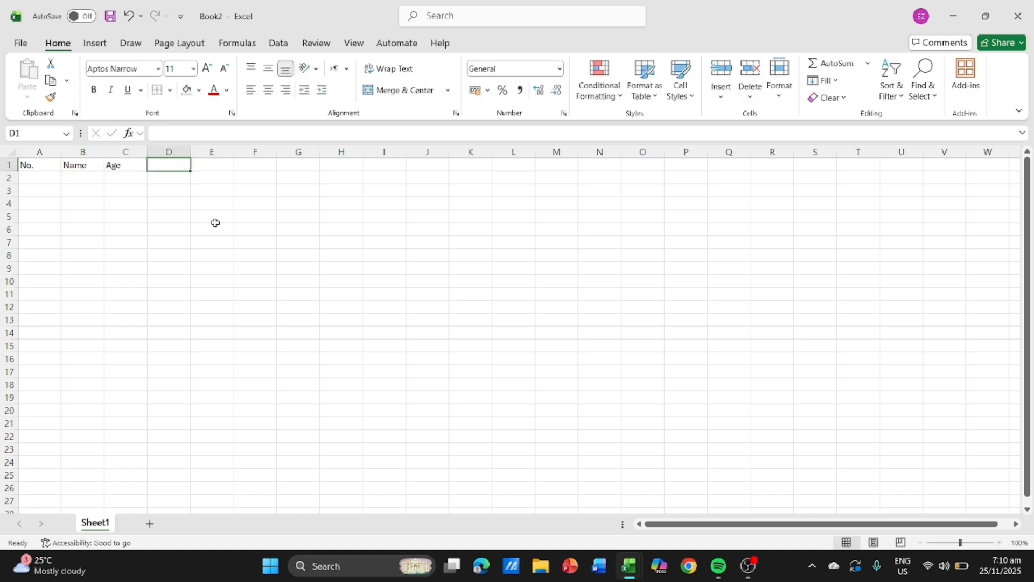
{"action": "type", "text": "Gender"}
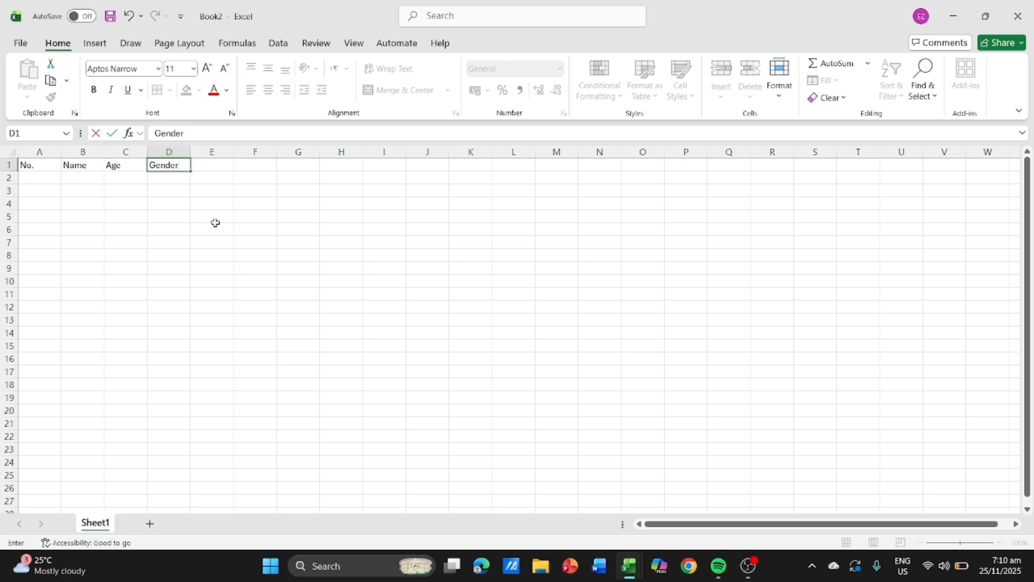
{"action": "key", "text": "Tab"}
{"action": "type", "text": "Income"}
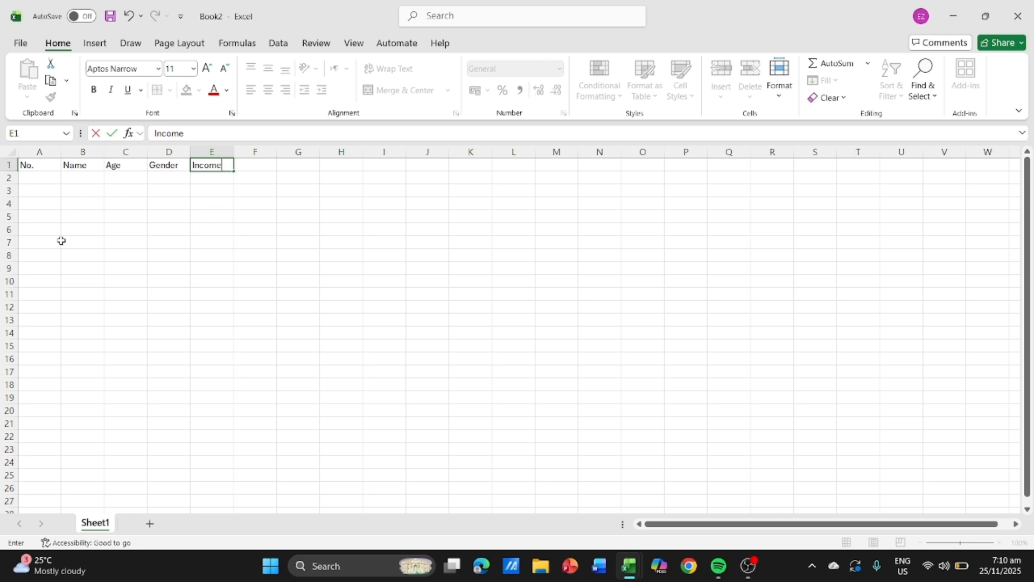
- Apply all borders to the table range A1:E11
{"action": "left_click", "coordinate": [43, 169]}
{"action": "left_click_drag", "start_coordinate": [42, 171], "coordinate": [210, 288]}
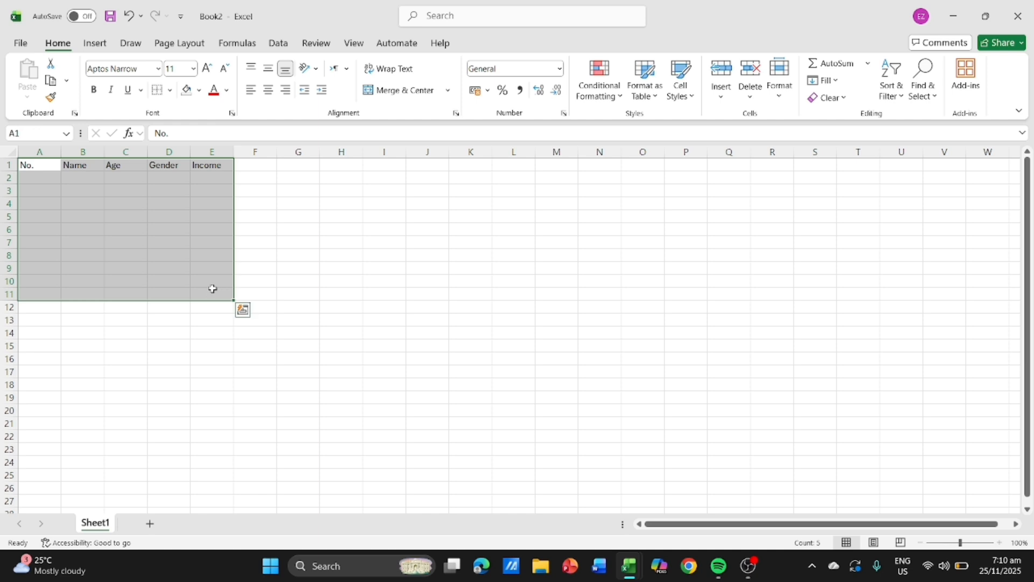
{"action": "left_click", "coordinate": [169, 91]}
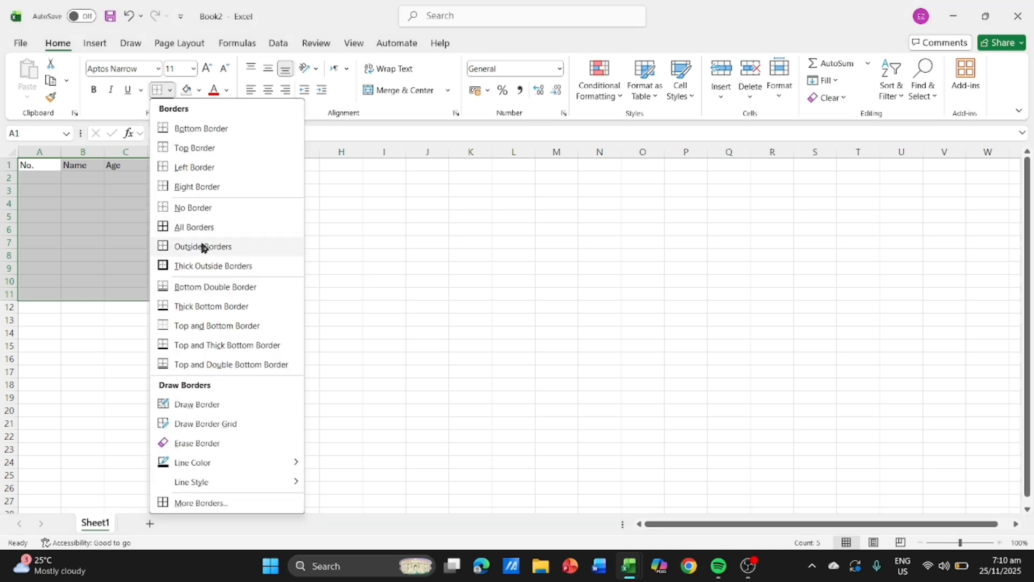
{"action": "left_click", "coordinate": [204, 228]}
- Fill the header cells A1:E1 with green
{"action": "left_click_drag", "start_coordinate": [41, 168], "coordinate": [222, 165]}
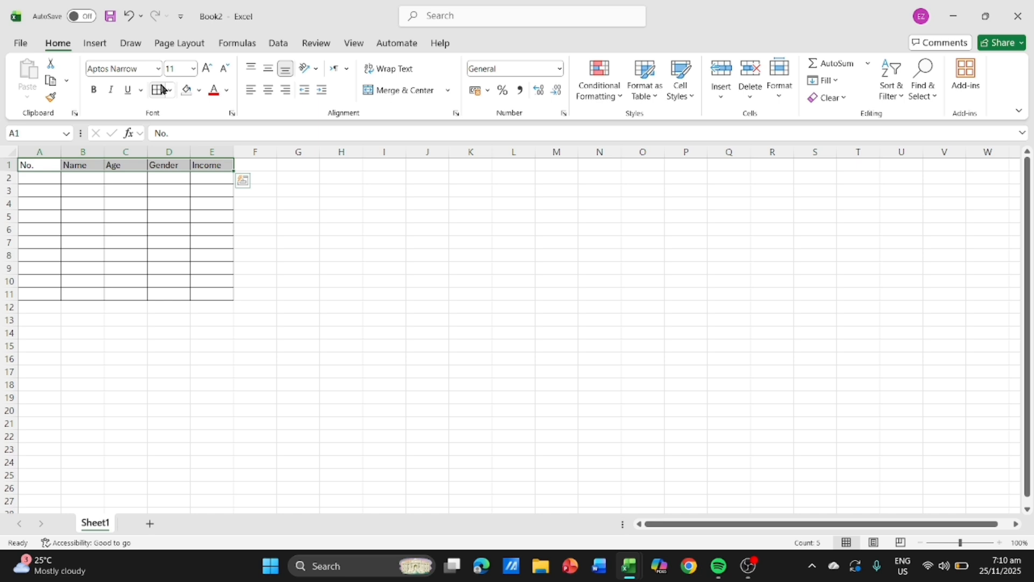
{"action": "left_click", "coordinate": [199, 90]}
{"action": "left_click", "coordinate": [285, 186]}
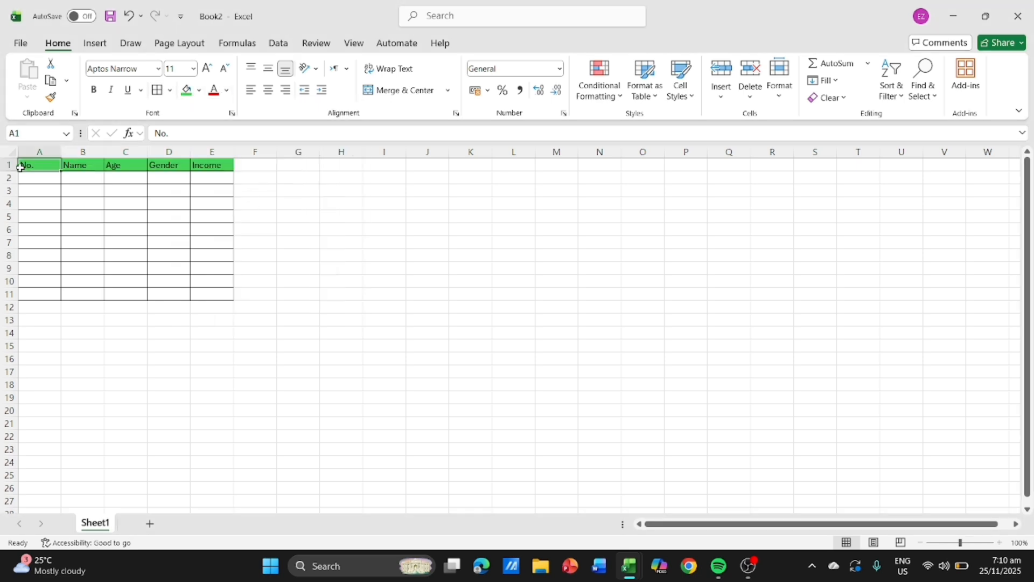
- Number the rows from 1 to 10 in A2:A11 by entering 1 and extending it as a fill series
{"action": "left_click", "coordinate": [35, 178]}
{"action": "type", "text": "1"}
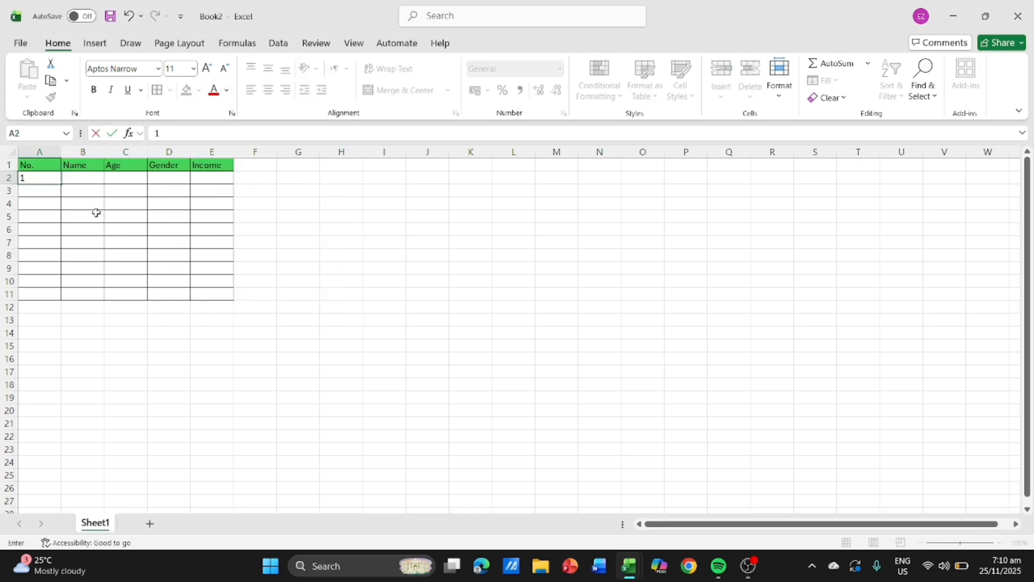
{"action": "key", "text": "Return"}
{"action": "left_click", "coordinate": [53, 177]}
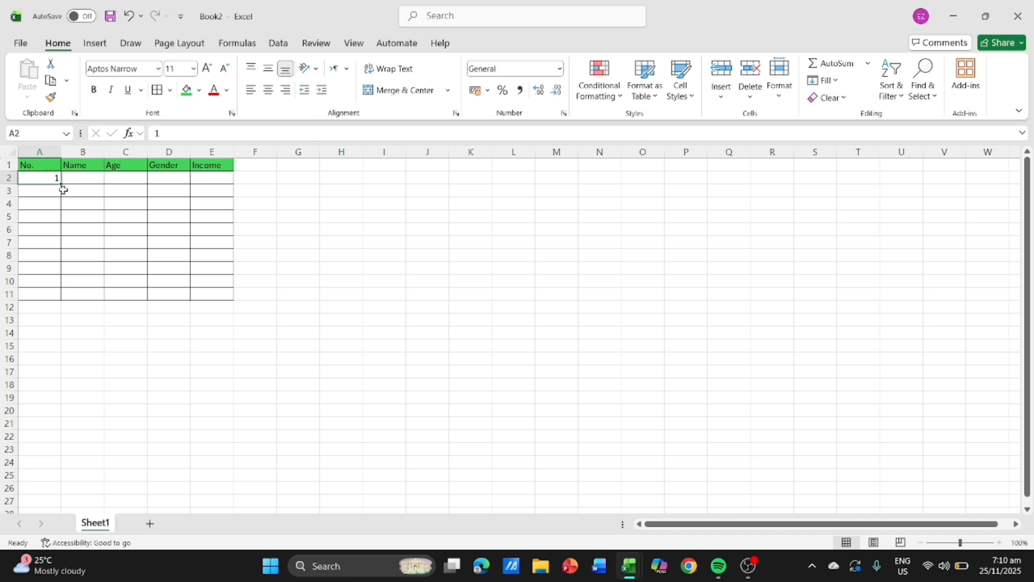
{"action": "left_click_drag", "start_coordinate": [61, 183], "coordinate": [63, 303]}
{"action": "left_click", "coordinate": [69, 308]}
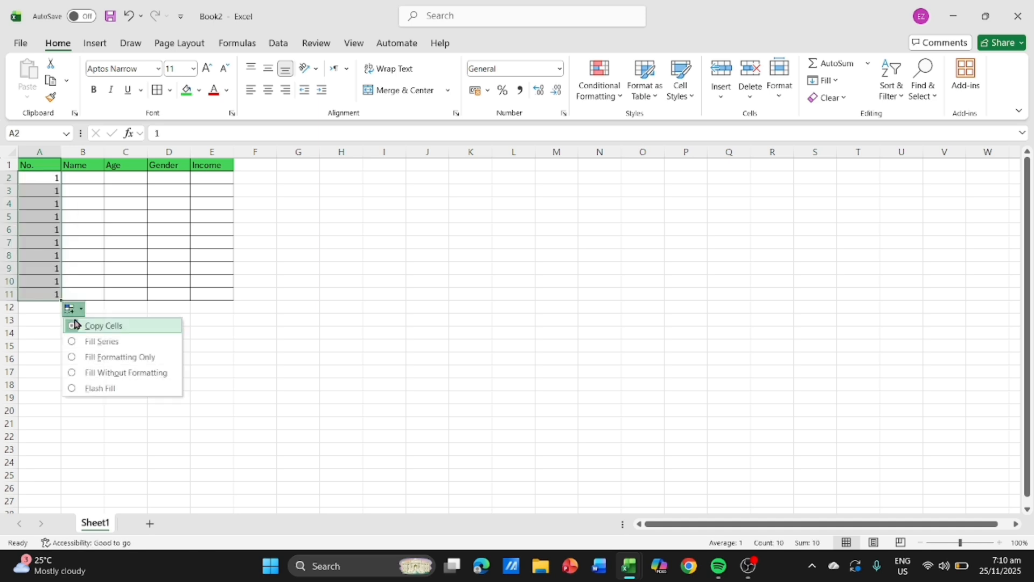
{"action": "left_click", "coordinate": [109, 345]}
- Enter the first four people's names in the Name column, cells B2 to B5
{"action": "left_click", "coordinate": [90, 179]}
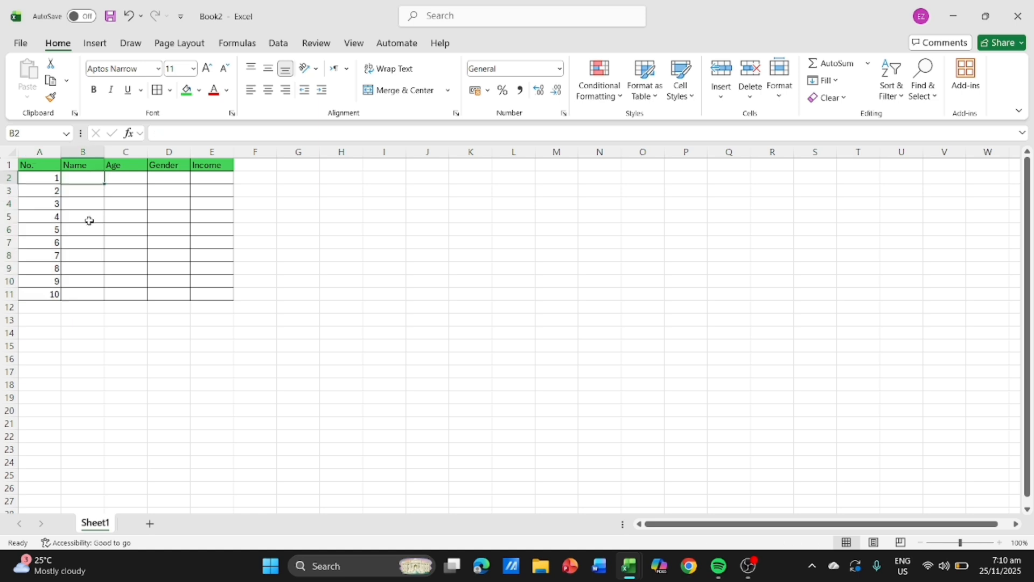
{"action": "type", "text": "Akashi"}
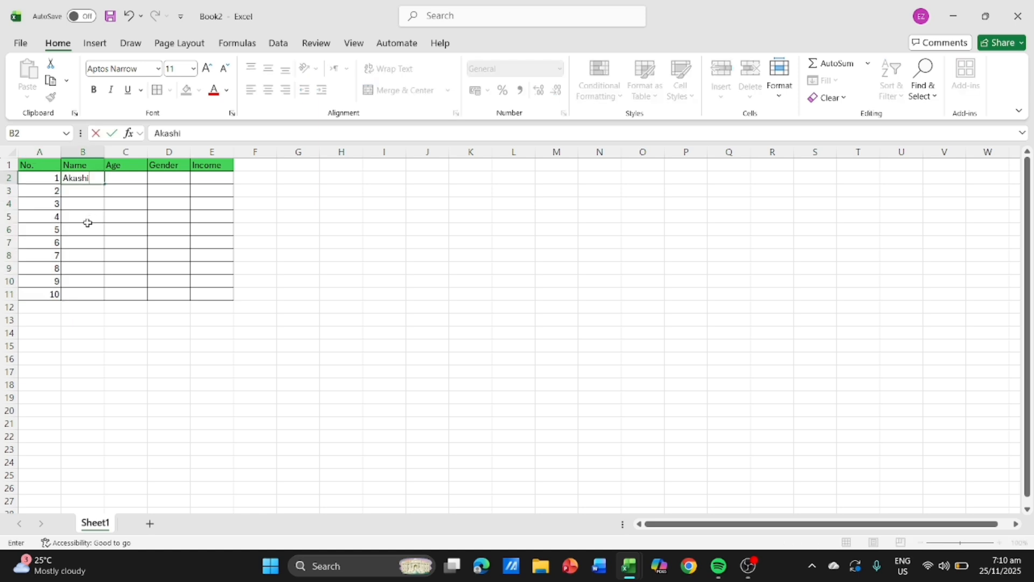
{"action": "key", "text": "Return"}
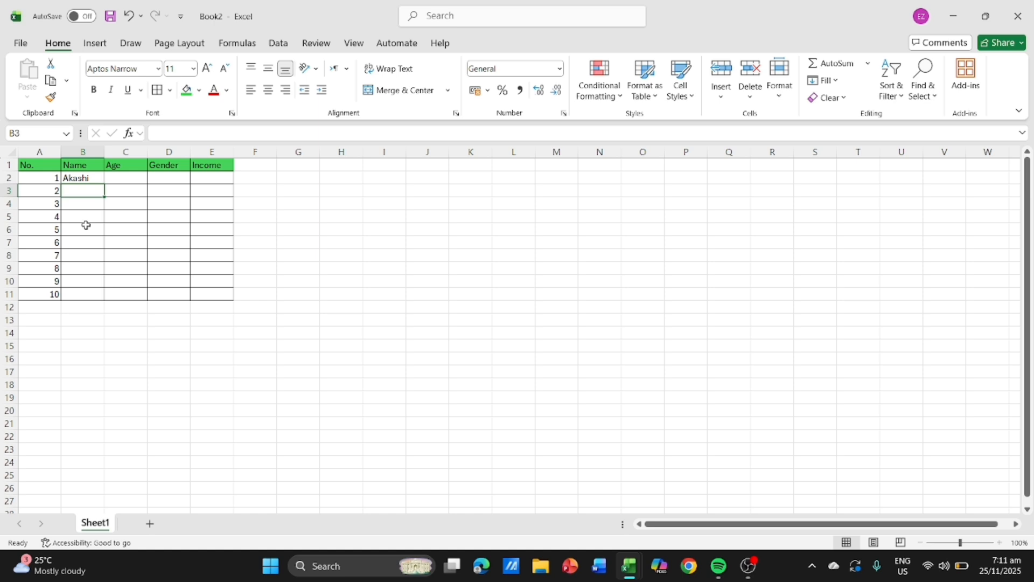
{"action": "type", "text": "Ku"}
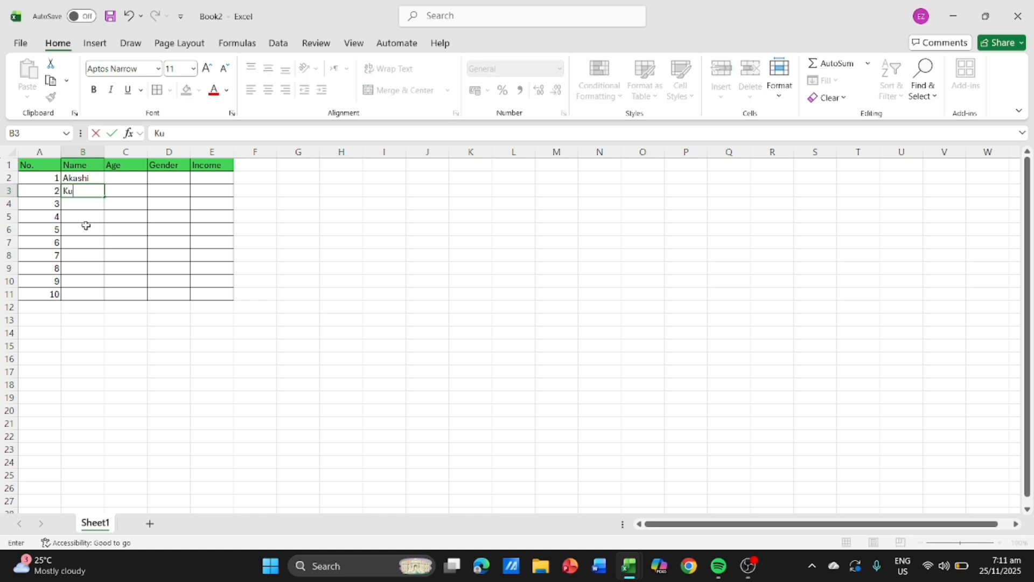
{"action": "type", "text": "roko"}
{"action": "key", "text": "Return"}
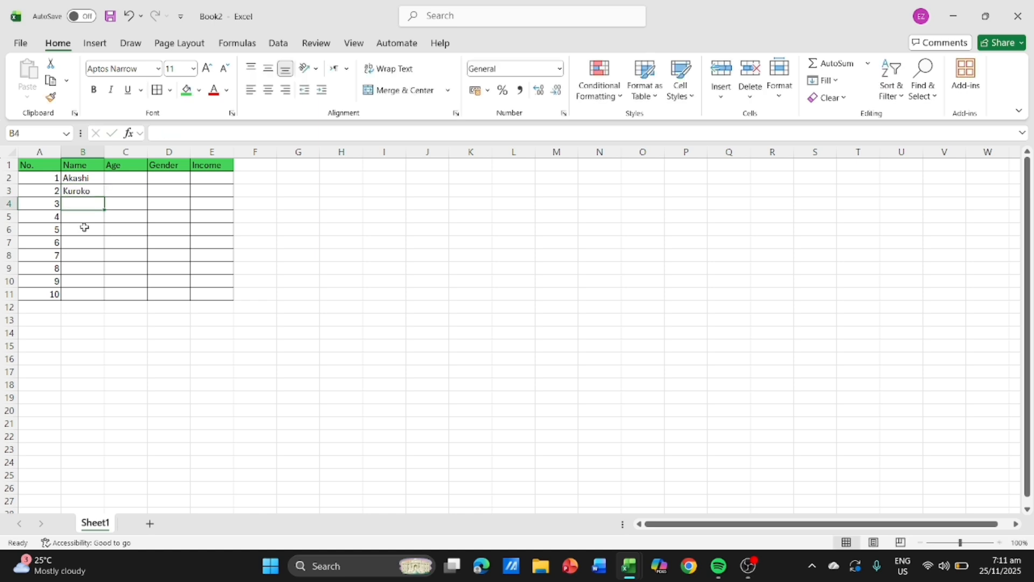
{"action": "type", "text": "Kagami"}
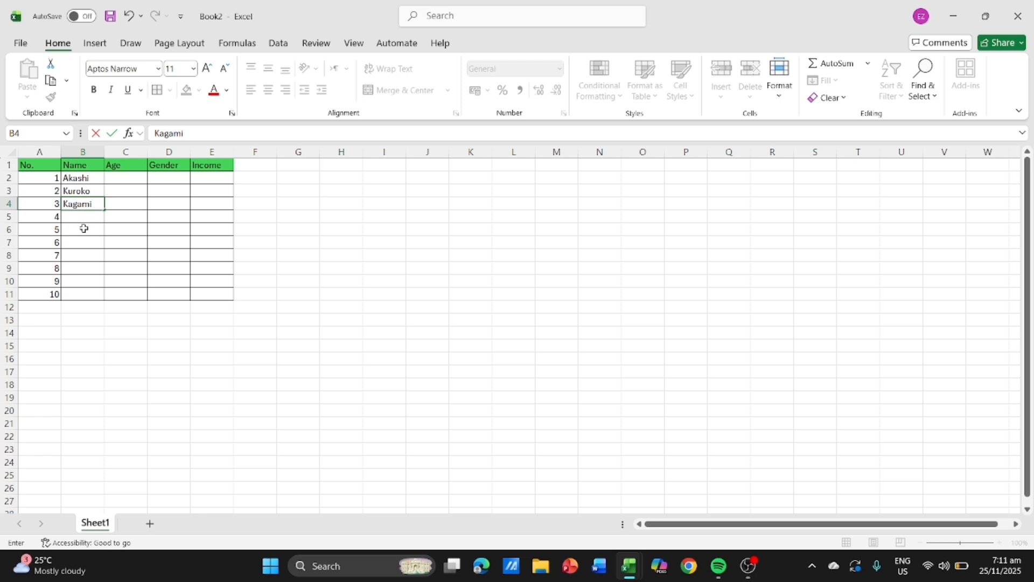
{"action": "key", "text": "Return"}
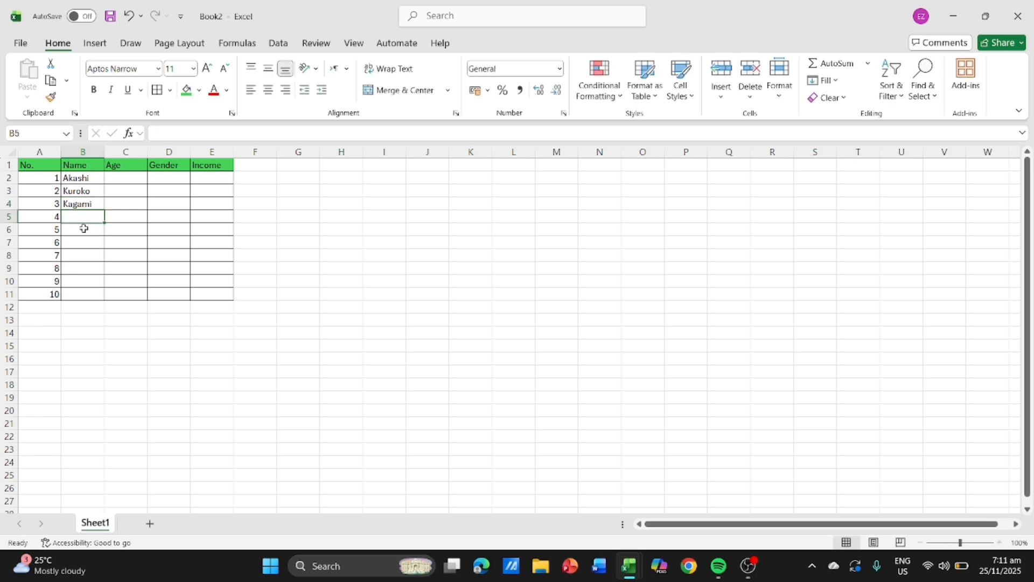
{"action": "type", "text": "Aida"}
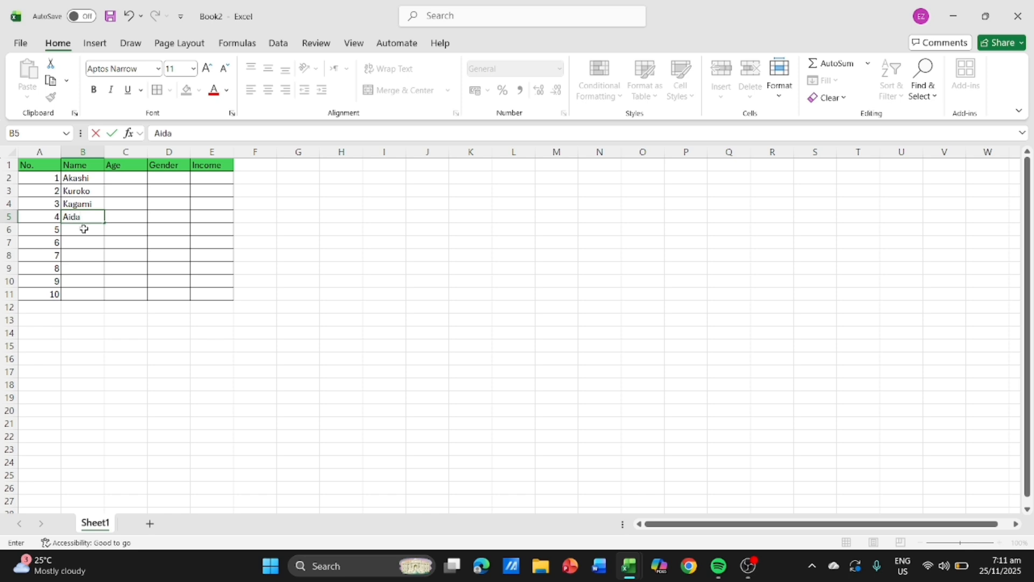
{"action": "key", "text": "Return"}
- Enter the fifth to eighth people's names in the Name column, cells B6 to B9
{"action": "type", "text": "A"}
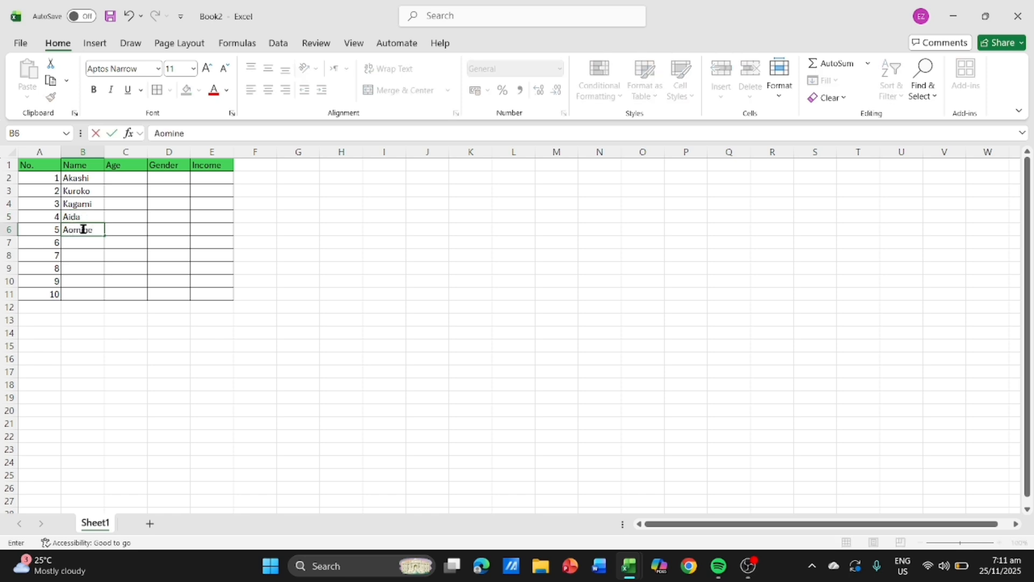
{"action": "type", "text": "omine"}
{"action": "key", "text": "Return"}
{"action": "type", "text": "K"}
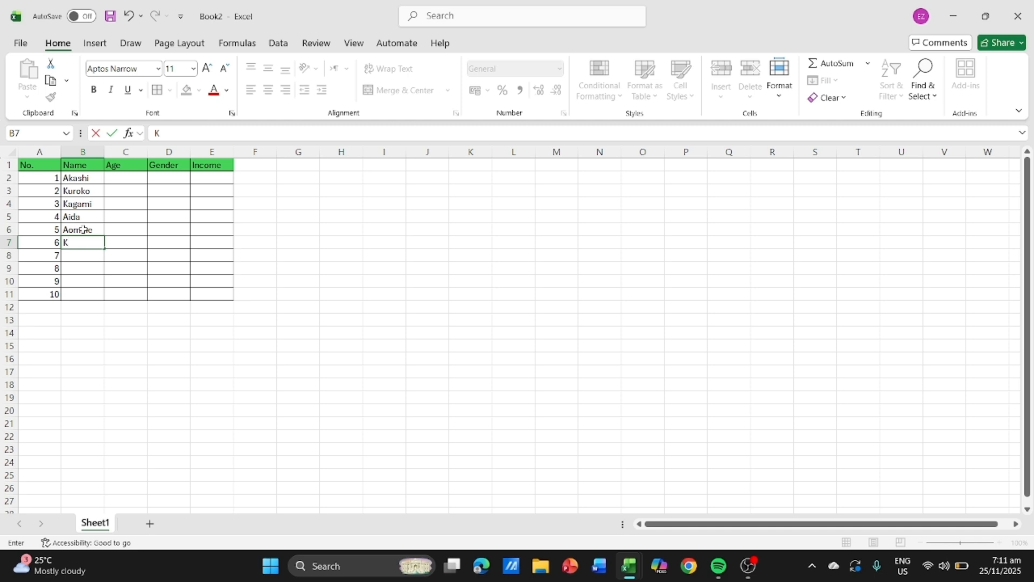
{"action": "type", "text": "ise"}
{"action": "key", "text": "Return"}
{"action": "type", "text": "Mu"}
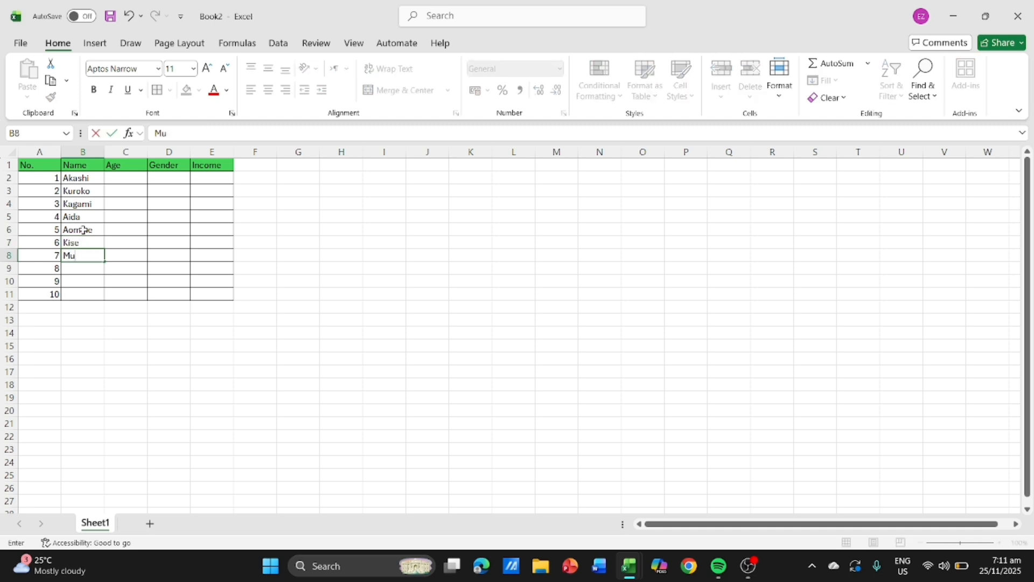
{"action": "type", "text": "rasakibara"}
{"action": "key", "text": "Return"}
{"action": "type", "text": "Midorima"}
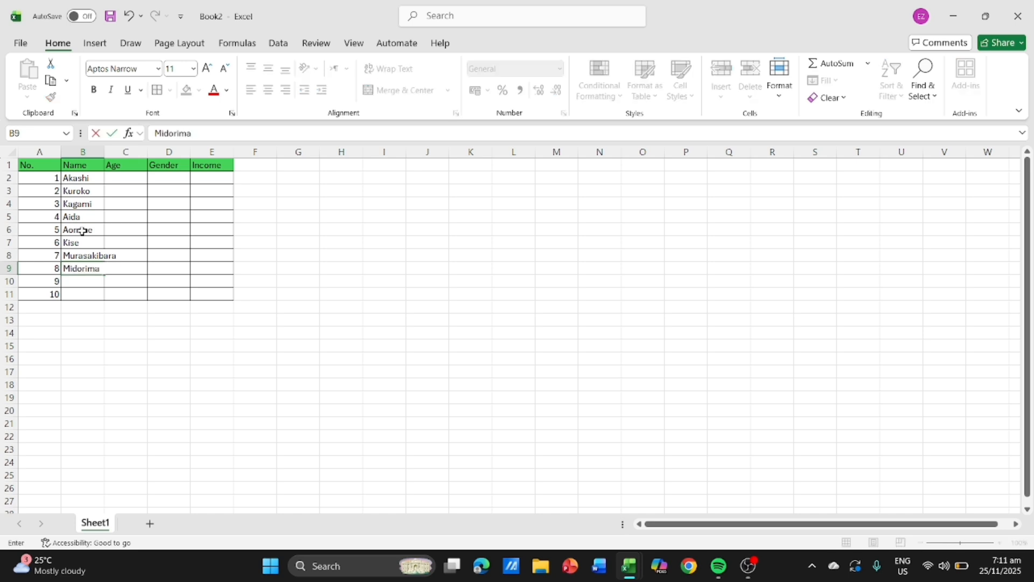
{"action": "key", "text": "Return"}
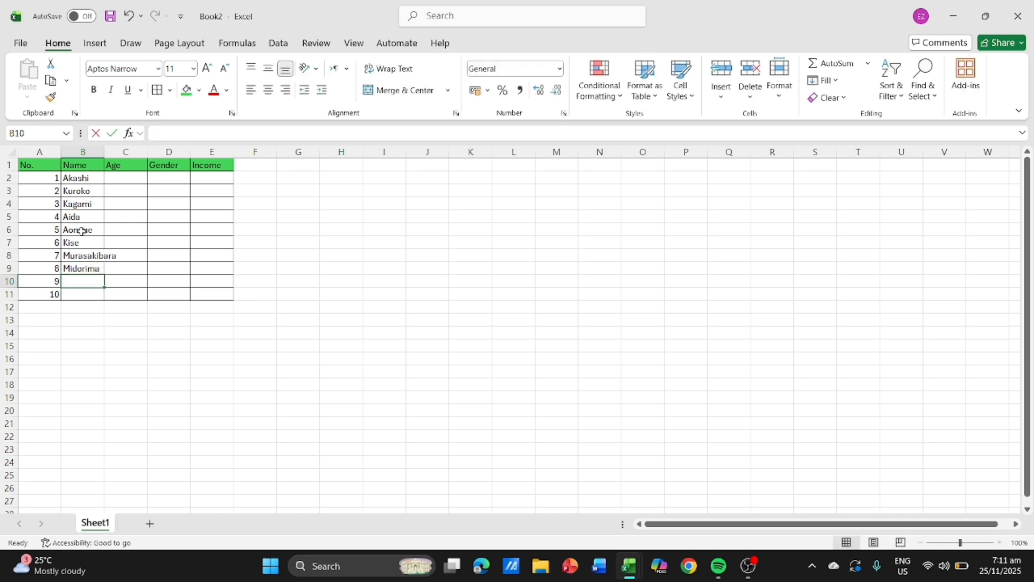
- Enter the last two people's names in cells B10 and B11 to complete the Name column
{"action": "type", "text": "Satsuki"}
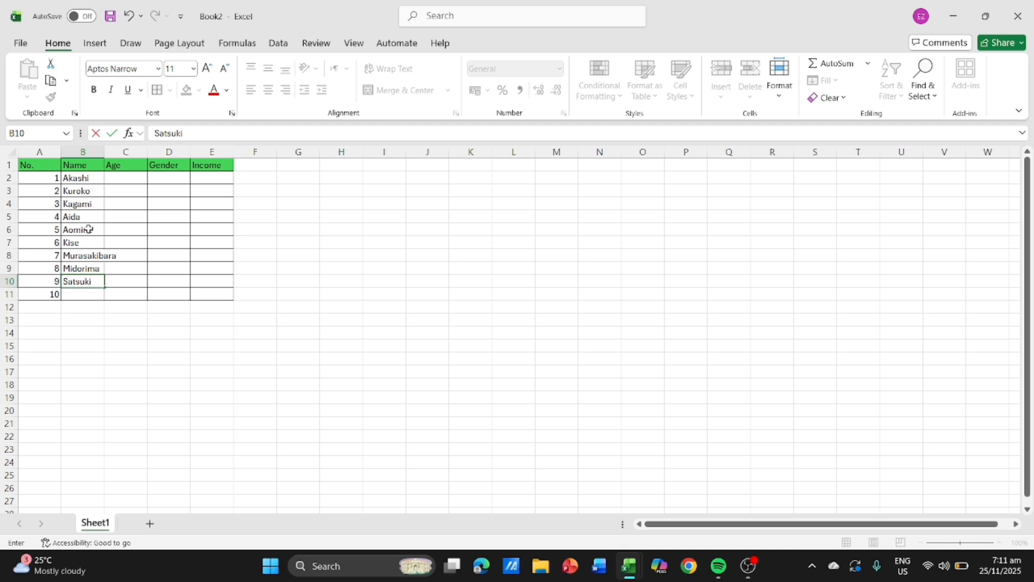
{"action": "left_click", "coordinate": [90, 298]}
{"action": "type", "text": "A"}
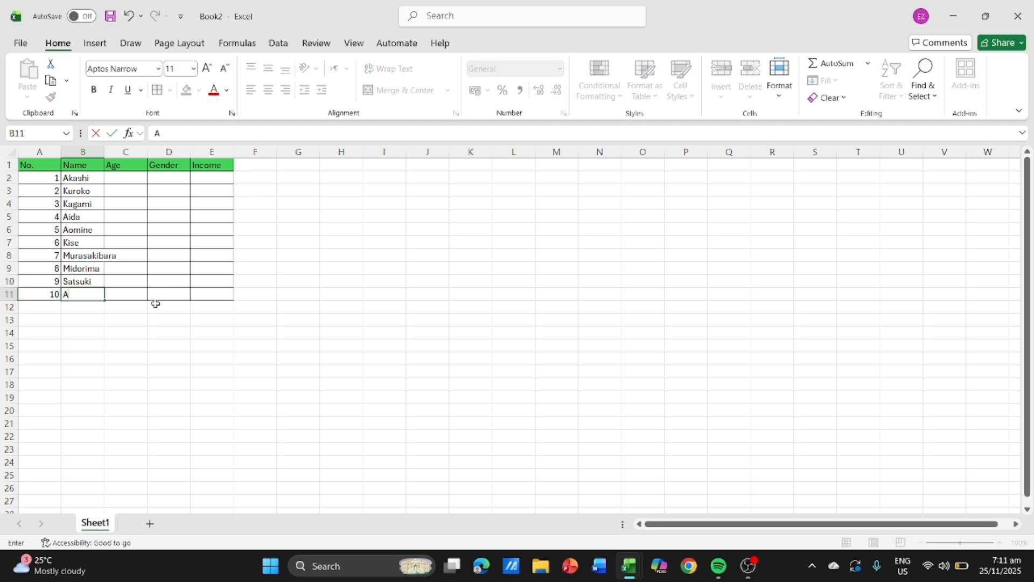
{"action": "type", "text": "lex"}
{"action": "left_click", "coordinate": [151, 333]}
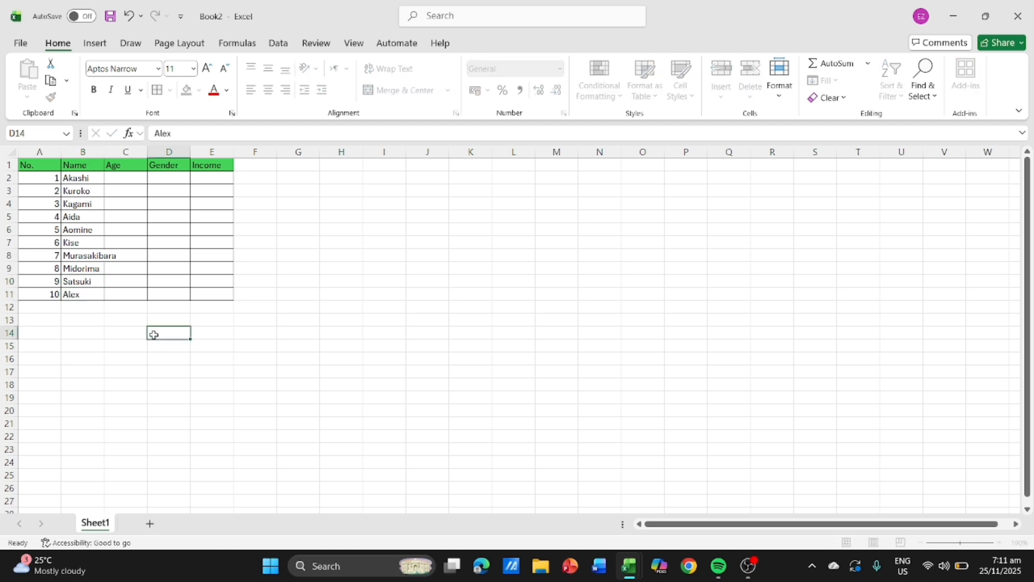
- Widen the Name column so that its longest entry fits inside the cell
{"action": "left_click", "coordinate": [89, 144]}
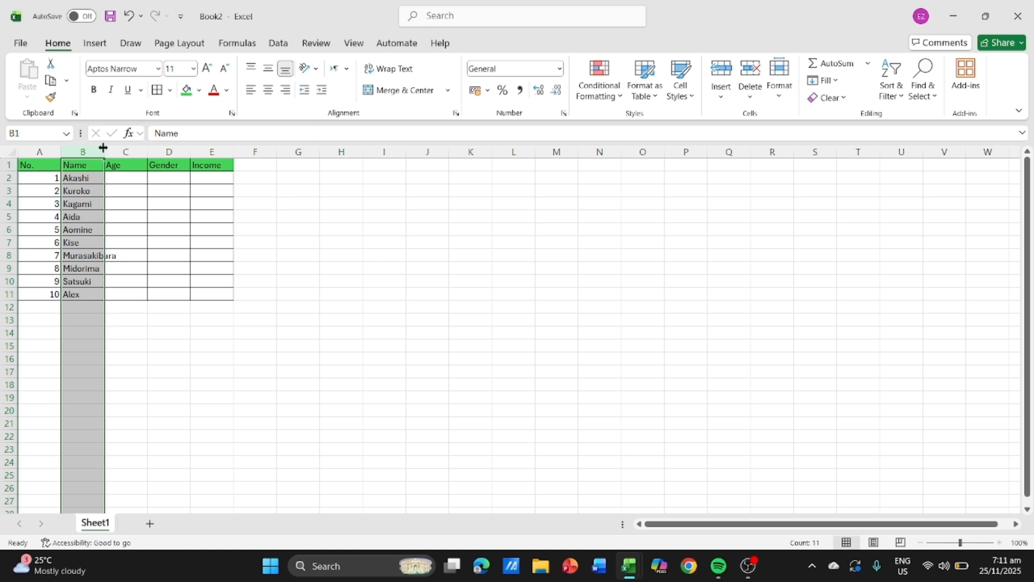
{"action": "left_click_drag", "start_coordinate": [105, 152], "coordinate": [112, 289]}
{"action": "left_click", "coordinate": [135, 188]}
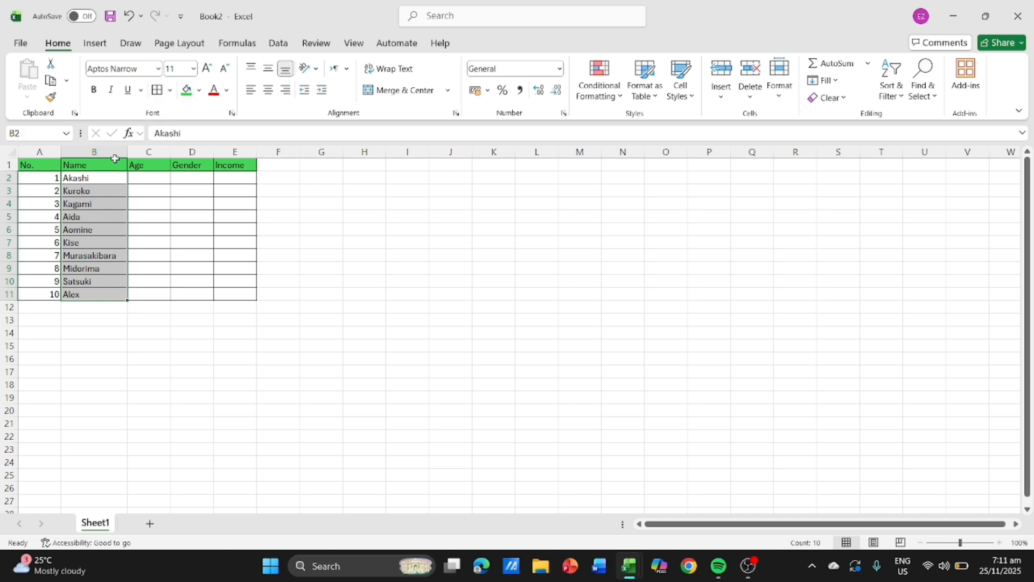
- Sort the selected names in B2:B11 from A to Z, continuing with the current selection only
{"action": "left_click", "coordinate": [279, 44]}
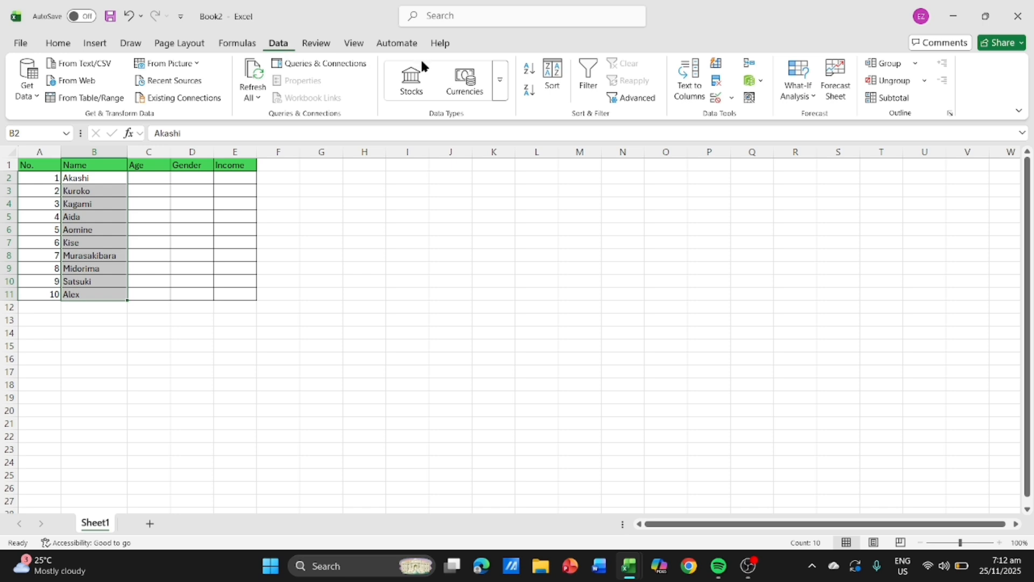
{"action": "left_click", "coordinate": [529, 76]}
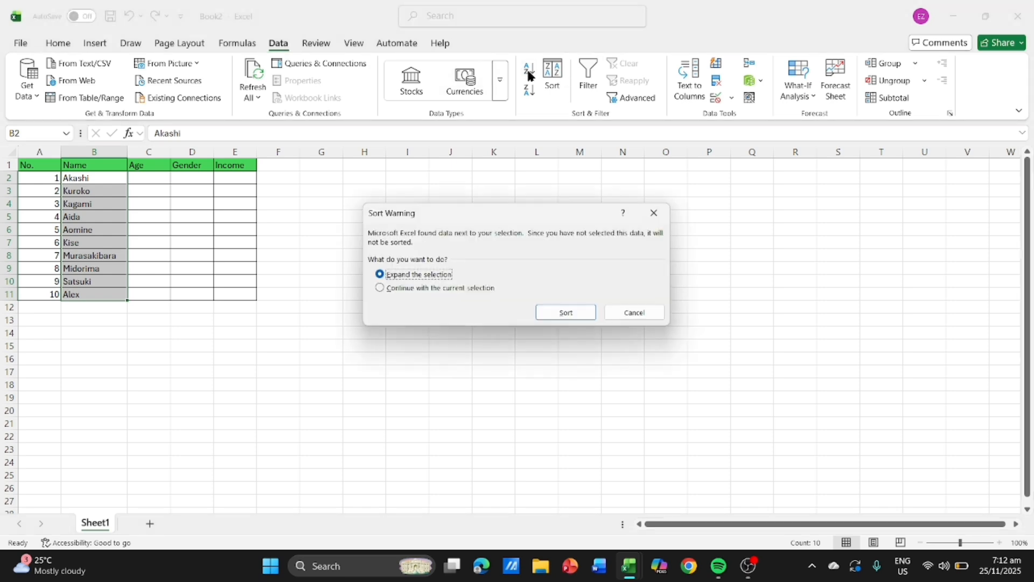
{"action": "left_click", "coordinate": [450, 288]}
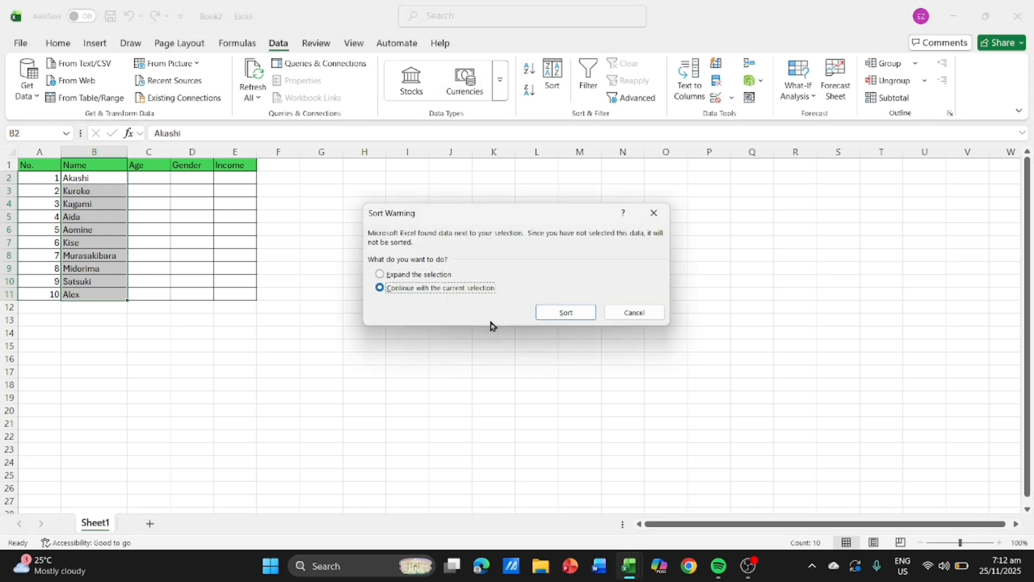
{"action": "left_click", "coordinate": [566, 312]}
- Enter the ages 23, 25, 25 and 28 in cells C2 to C5 of the Age column
{"action": "left_click", "coordinate": [142, 179]}
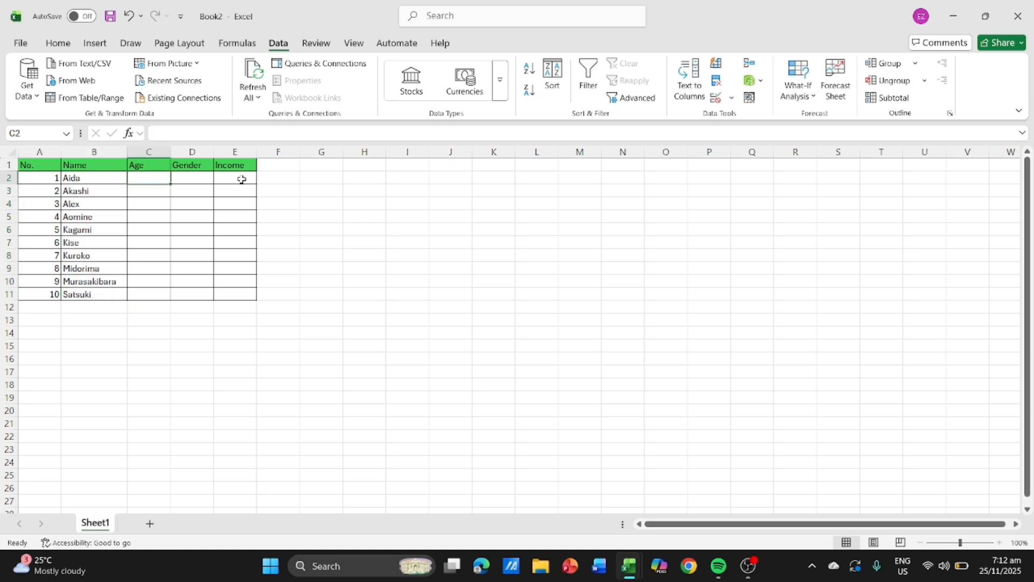
{"action": "type", "text": "2"}
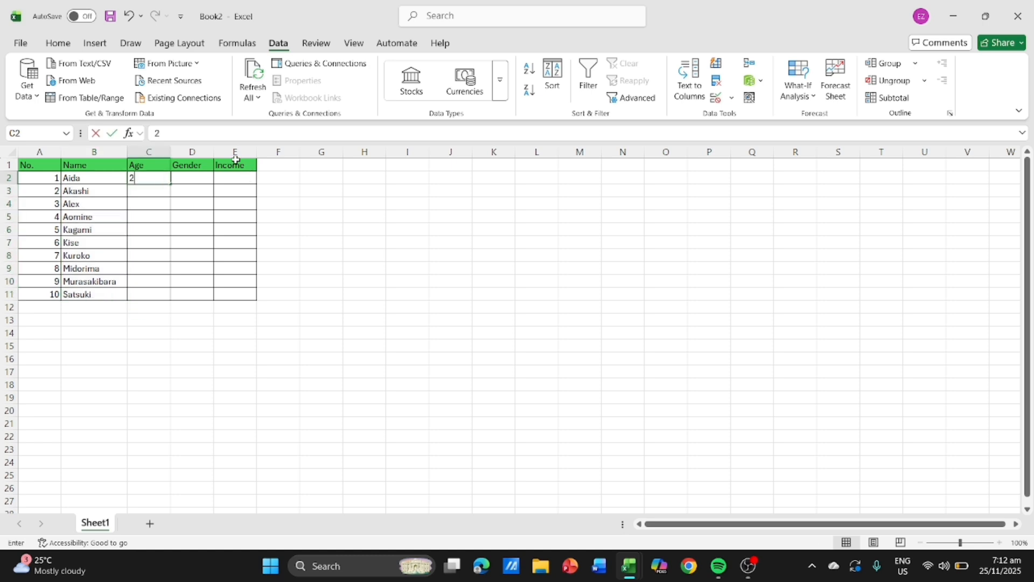
{"action": "type", "text": "3"}
{"action": "left_click", "coordinate": [142, 192]}
{"action": "type", "text": "25"}
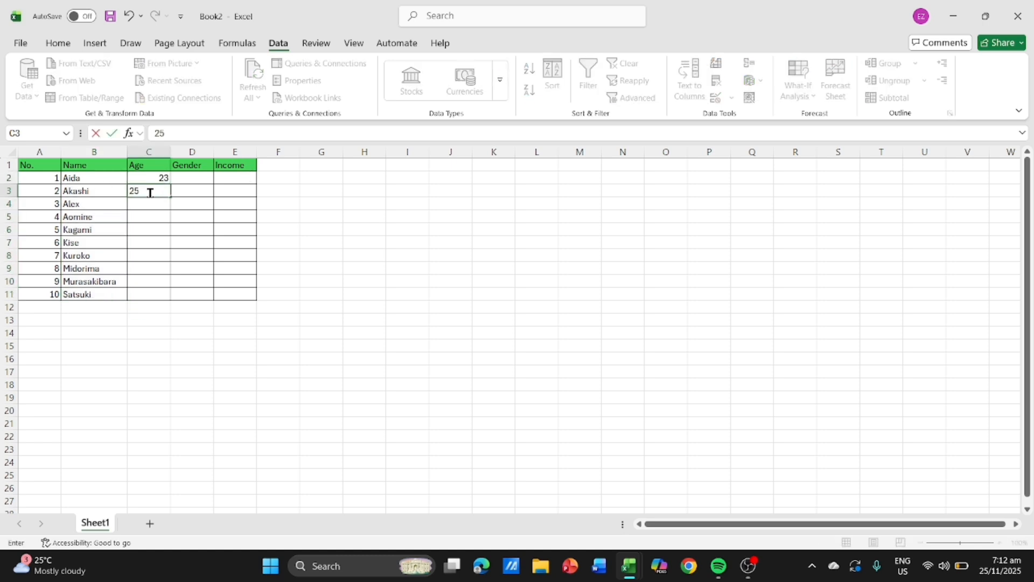
{"action": "left_click", "coordinate": [154, 204]}
{"action": "type", "text": "2"}
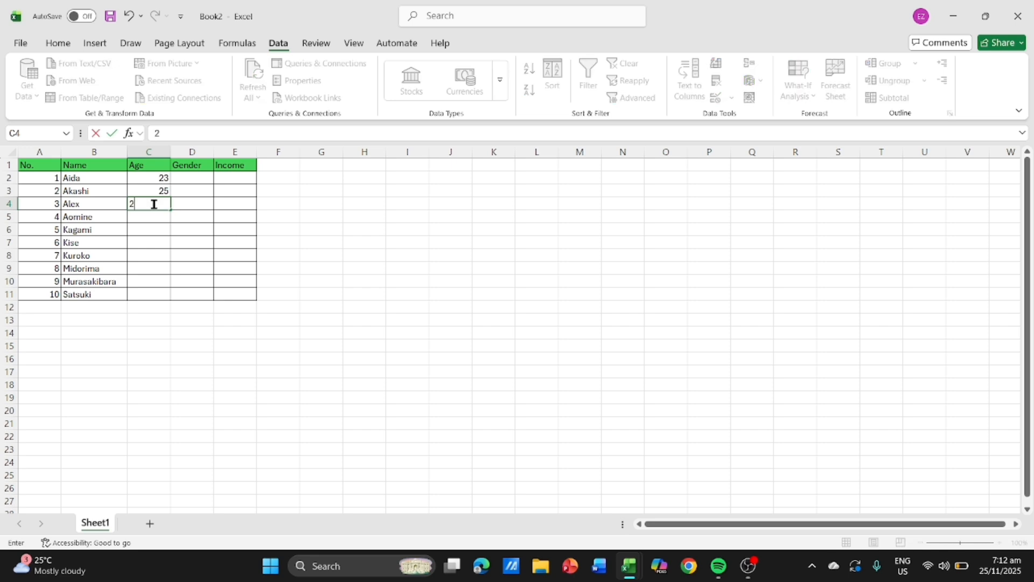
{"action": "type", "text": "5"}
{"action": "left_click", "coordinate": [151, 213]}
{"action": "type", "text": "28"}
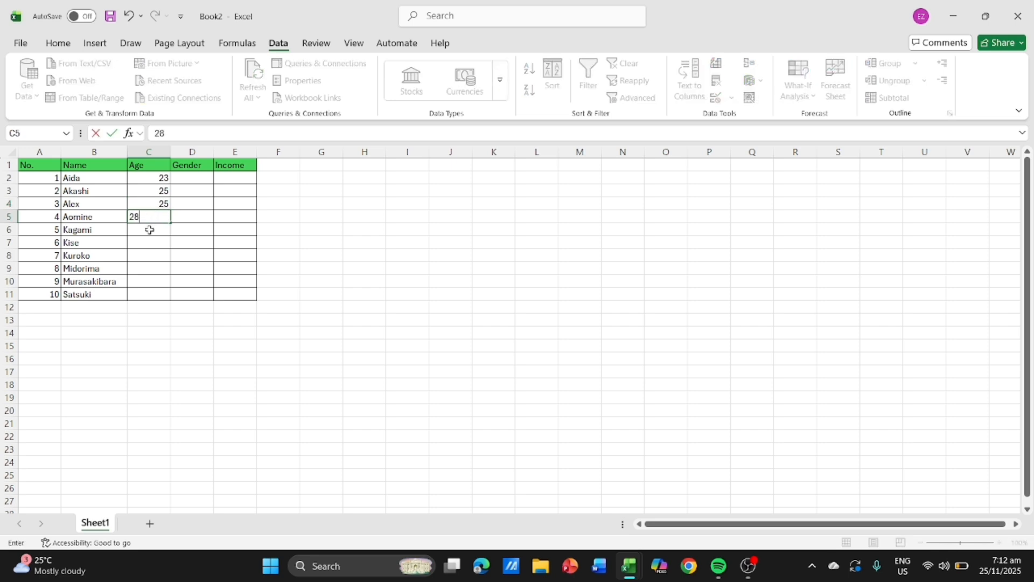
- Enter the ages 24, 23 and 24 in cells C6 to C8 of the Age column
{"action": "left_click", "coordinate": [149, 230]}
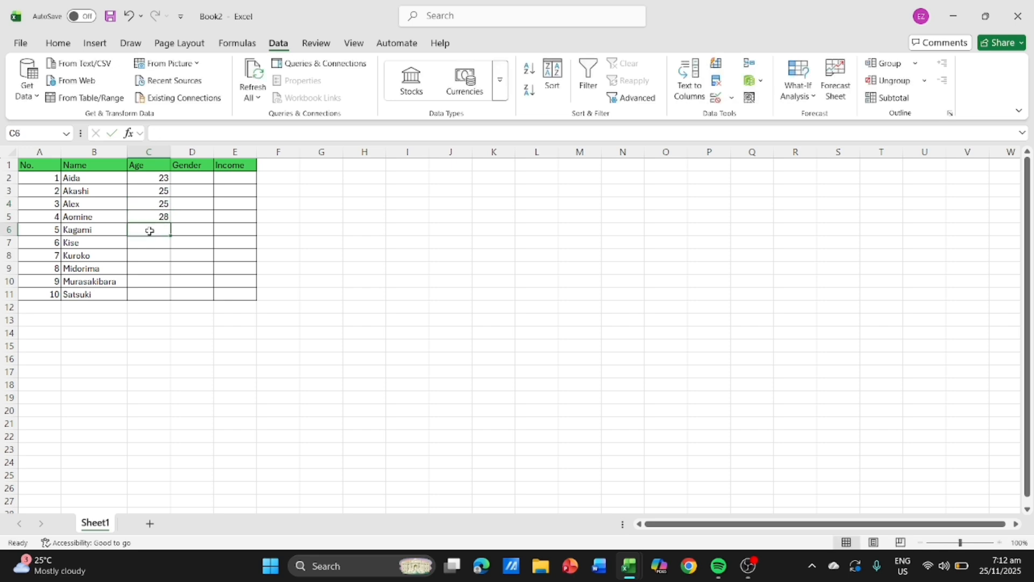
{"action": "type", "text": "24"}
{"action": "left_click", "coordinate": [146, 243]}
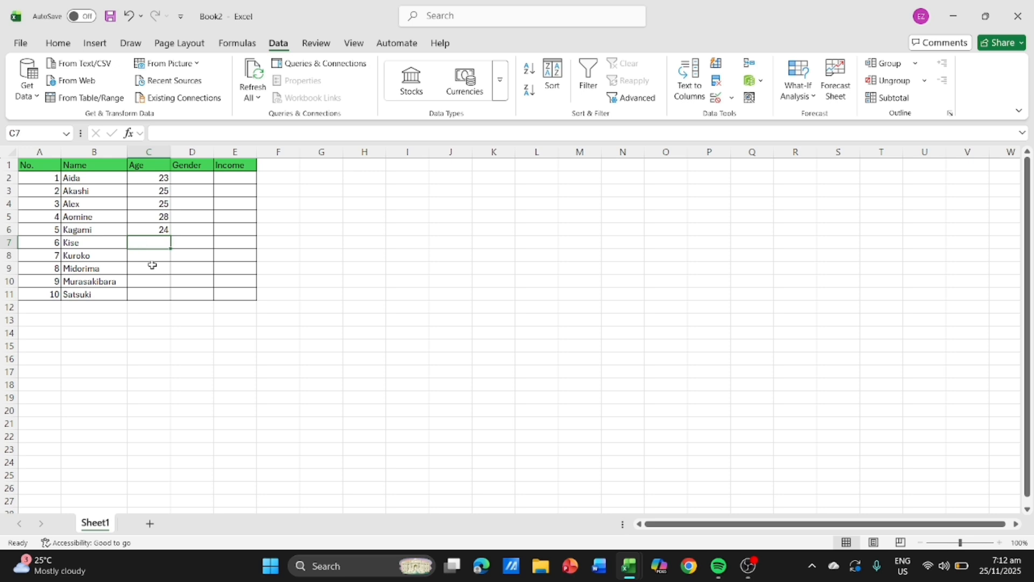
{"action": "type", "text": "23"}
{"action": "left_click", "coordinate": [147, 257]}
{"action": "type", "text": "2"}
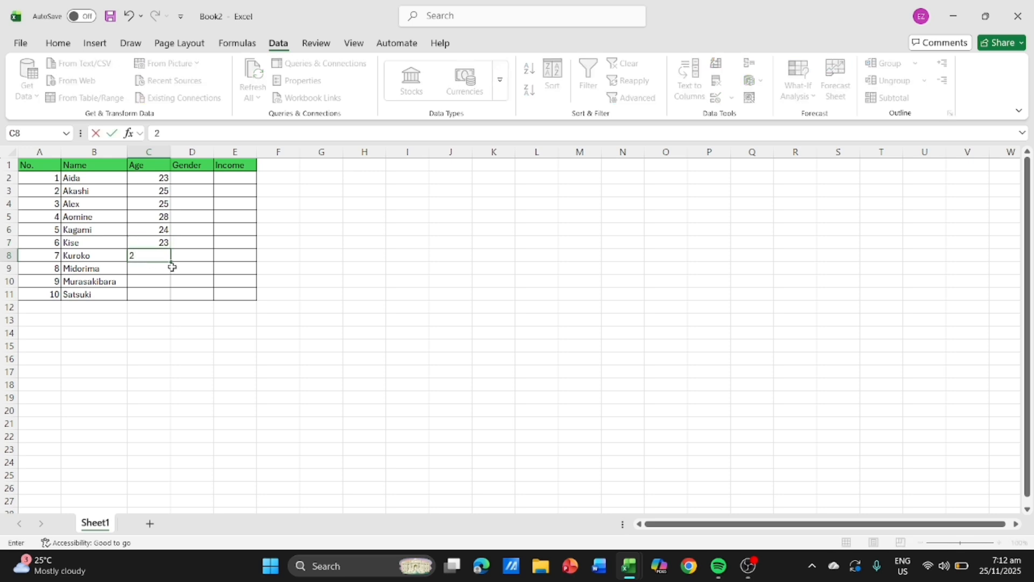
{"action": "type", "text": "4"}
- Complete the Age column with 27, 25 and 29 in cells C9 to C11
{"action": "left_click", "coordinate": [138, 271]}
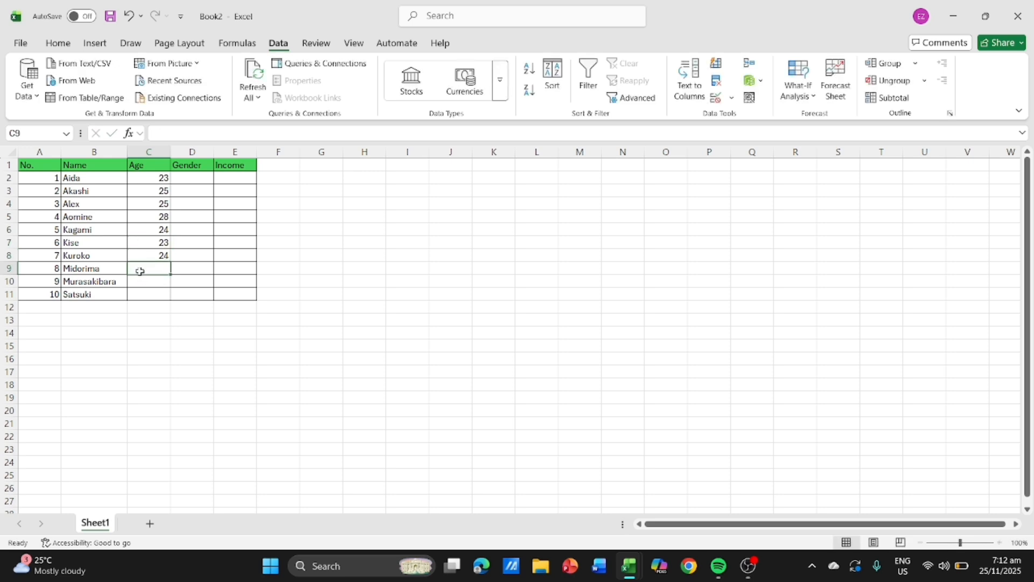
{"action": "type", "text": "27"}
{"action": "left_click", "coordinate": [142, 281]}
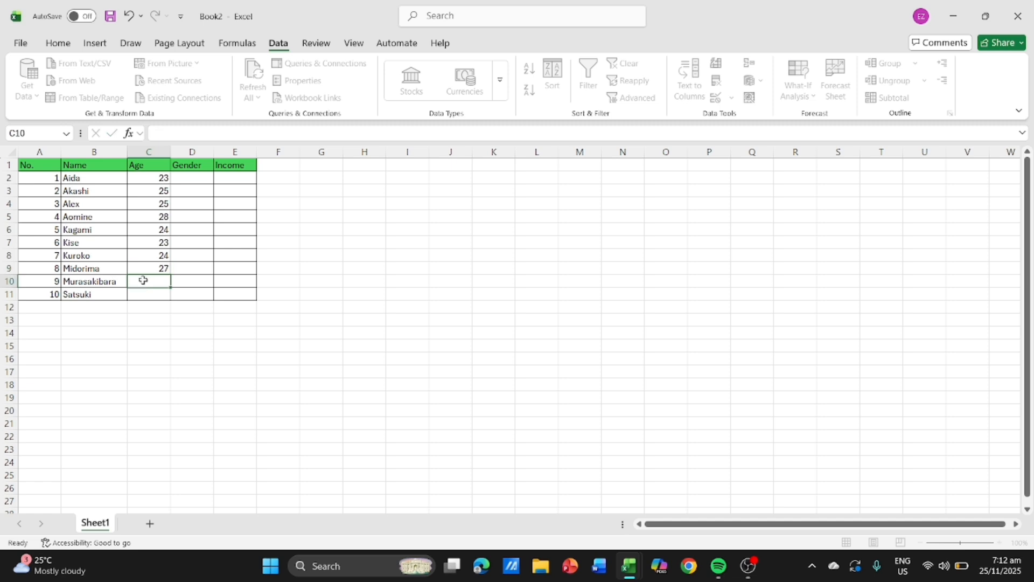
{"action": "type", "text": "25"}
{"action": "left_click", "coordinate": [139, 295]}
{"action": "type", "text": "29"}
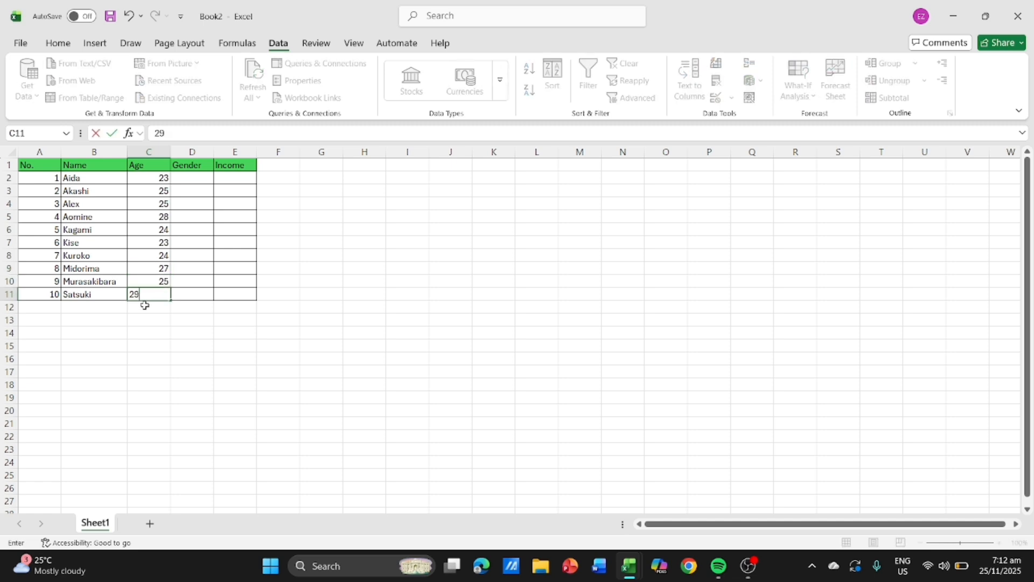
- Enter Female, Male, Female and Male in cells D2 to D5 of the Gender column
{"action": "left_click", "coordinate": [174, 177]}
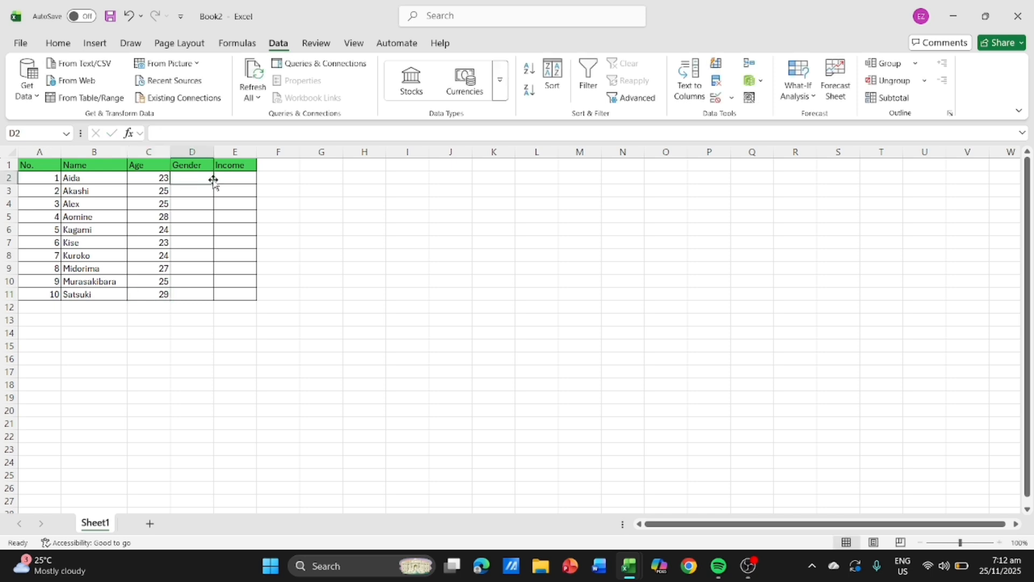
{"action": "type", "text": "Fem"}
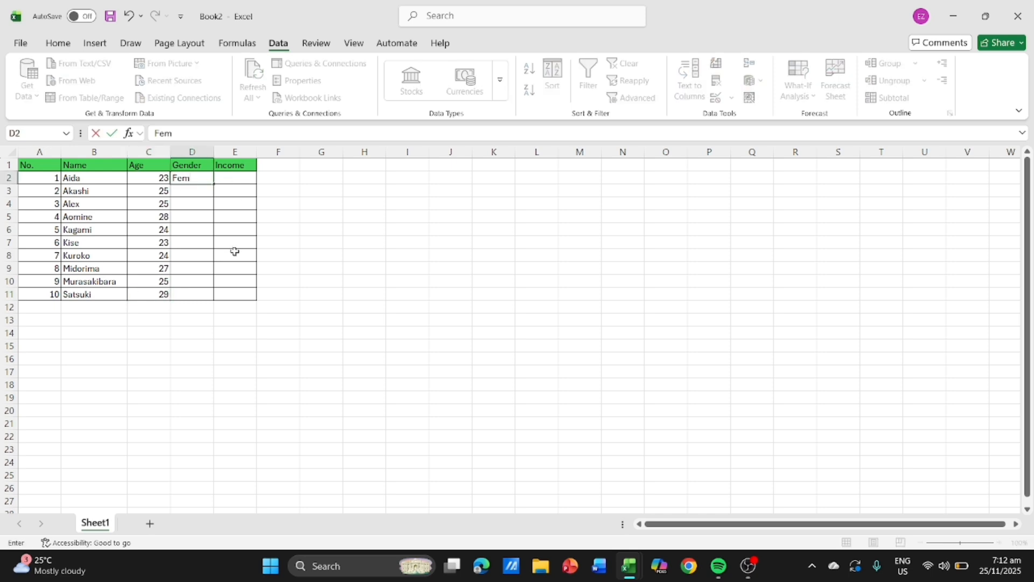
{"action": "type", "text": "ale"}
{"action": "key", "text": "Return"}
{"action": "type", "text": "Male"}
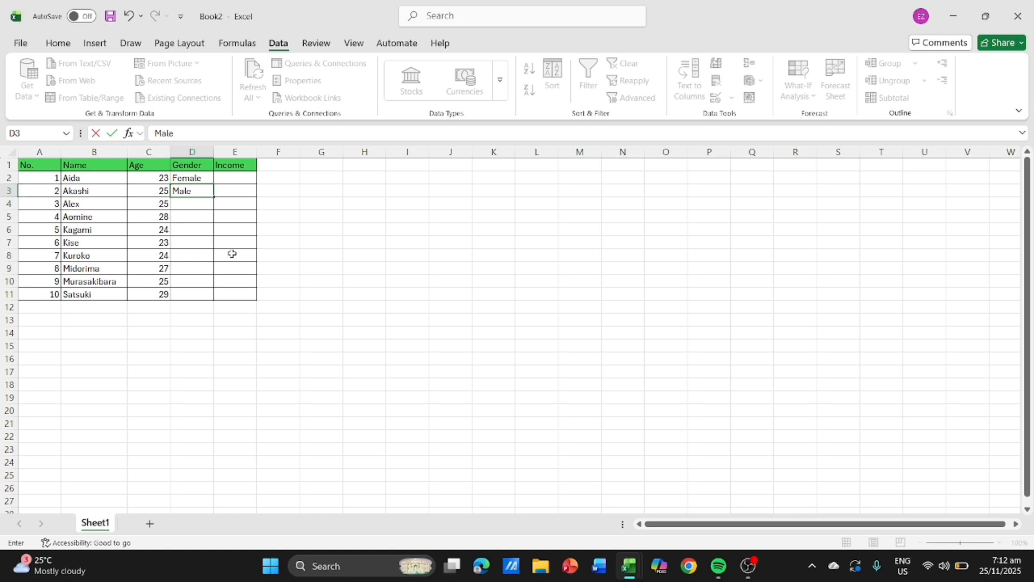
{"action": "key", "text": "Return"}
{"action": "type", "text": "Female"}
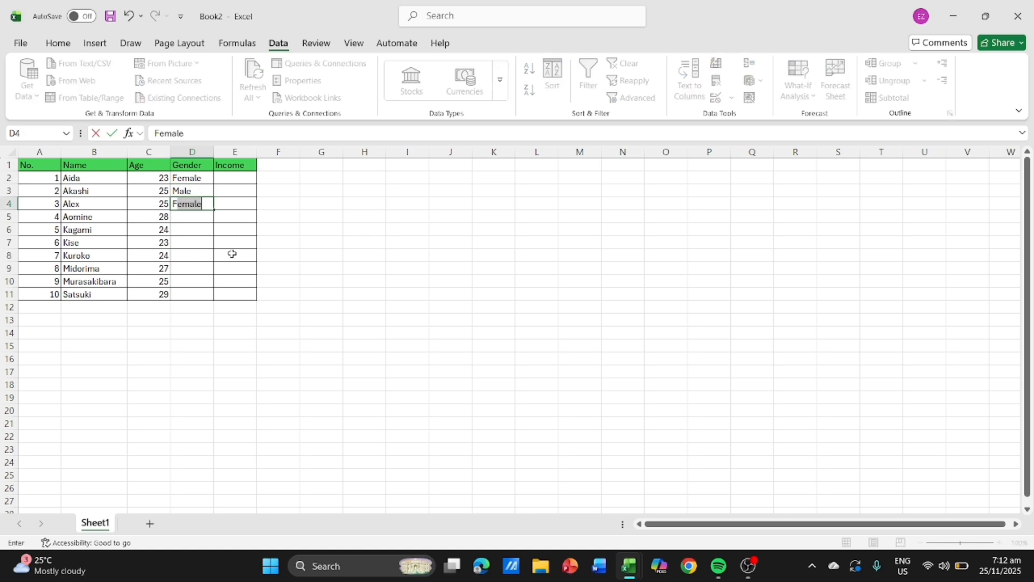
{"action": "key", "text": "Return"}
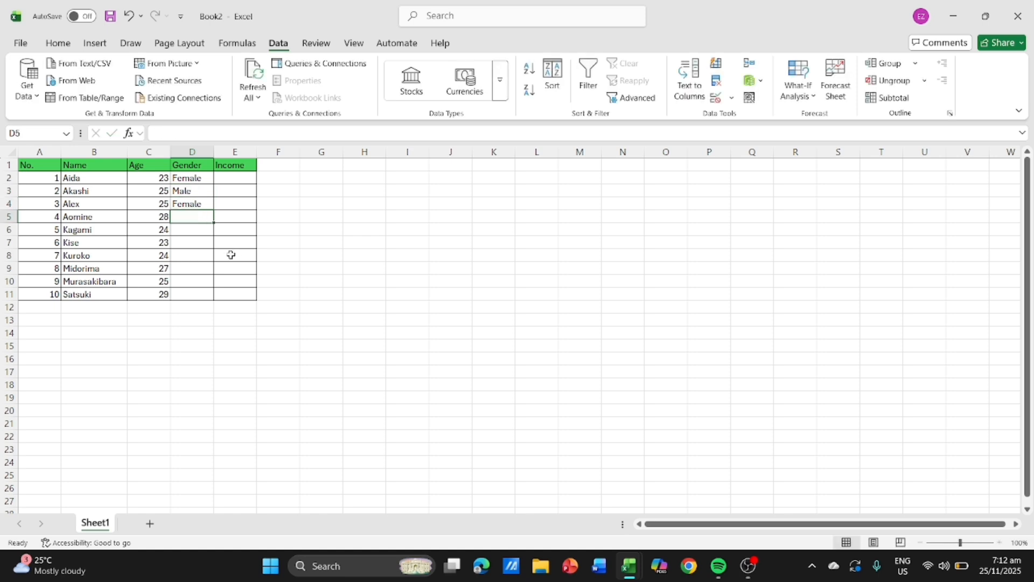
{"action": "type", "text": "Male"}
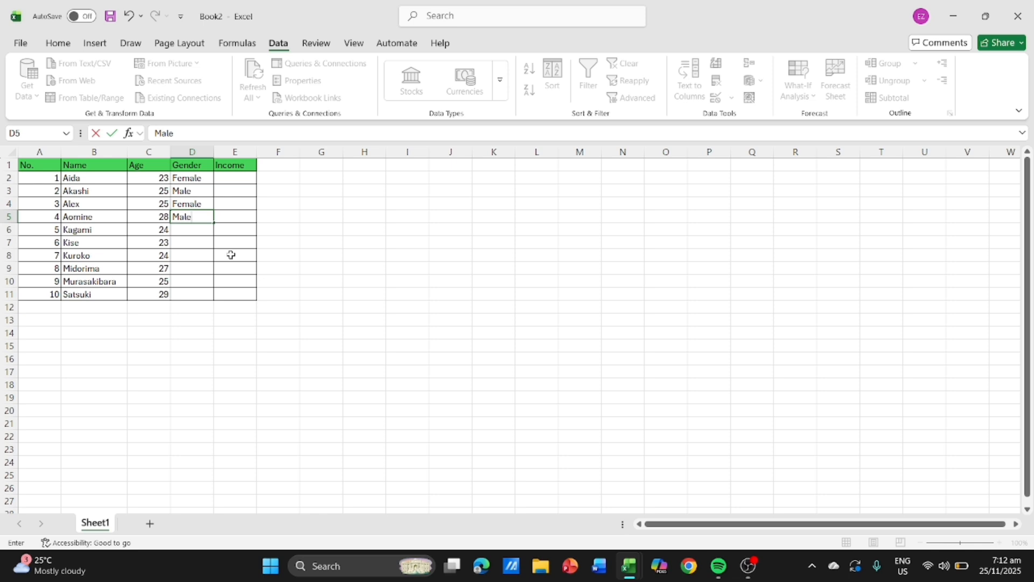
{"action": "key", "text": "Return"}
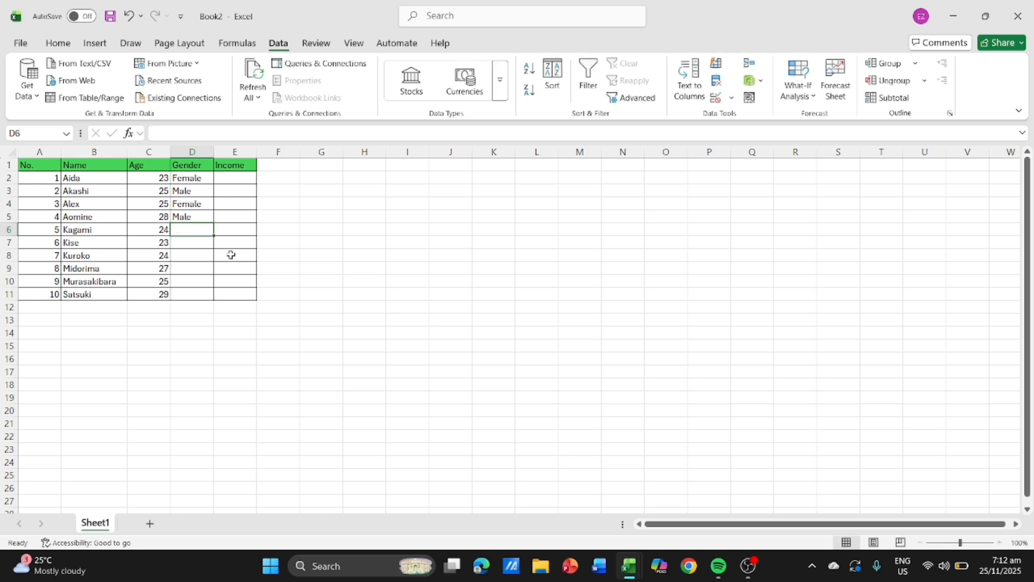
- Fill Male down from D5 through D10 and enter Female in D11 to complete the Gender column
{"action": "left_click", "coordinate": [192, 216]}
{"action": "left_click_drag", "start_coordinate": [213, 223], "coordinate": [210, 283]}
{"action": "left_click", "coordinate": [215, 346]}
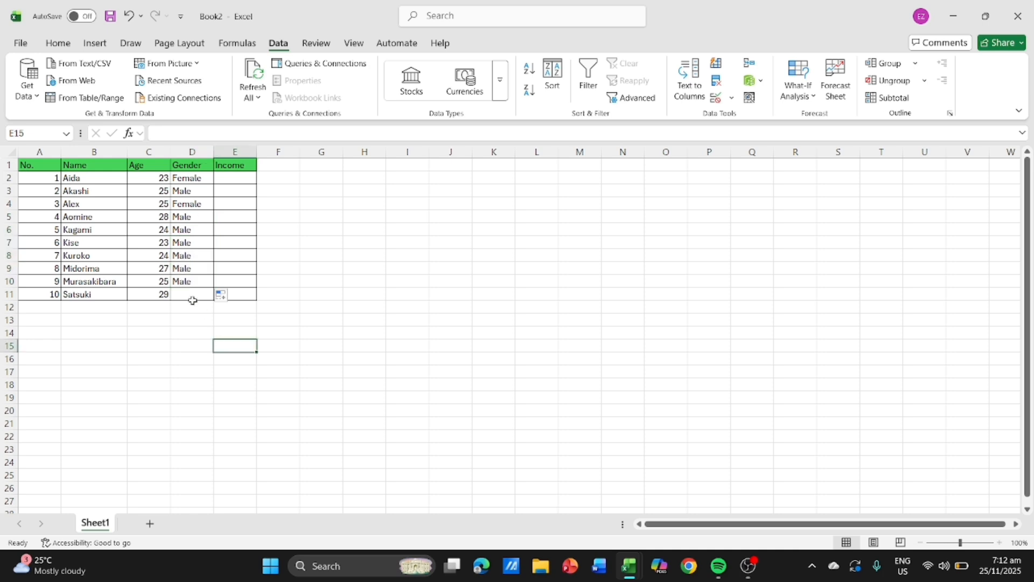
{"action": "left_click", "coordinate": [192, 297]}
{"action": "type", "text": "Femal"}
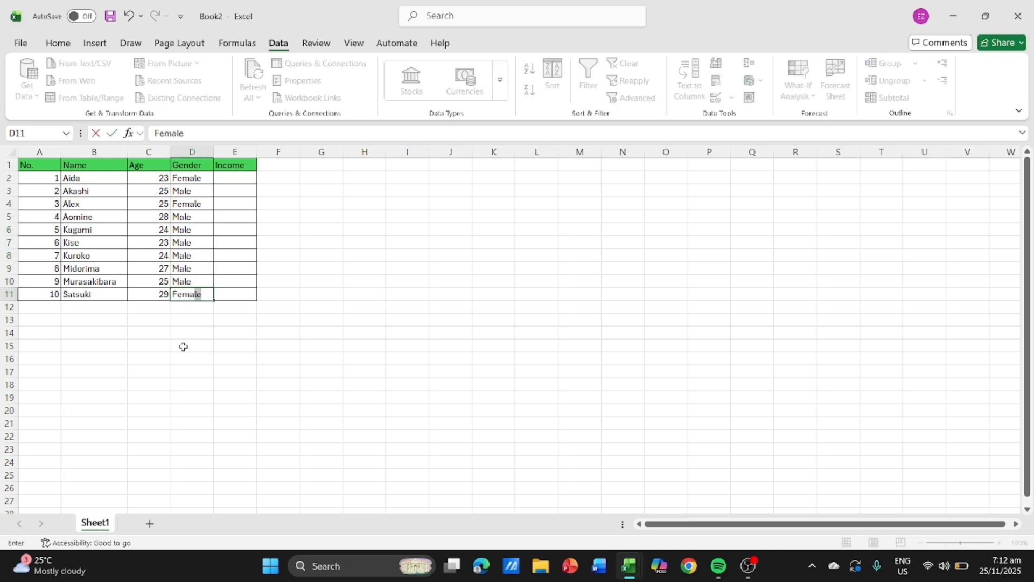
{"action": "type", "text": "el"}
{"action": "type", "text": "le"}
- Enter the incomes 4000 and 4500 in cells E2 and E3 of the Income column
{"action": "left_click", "coordinate": [225, 178]}
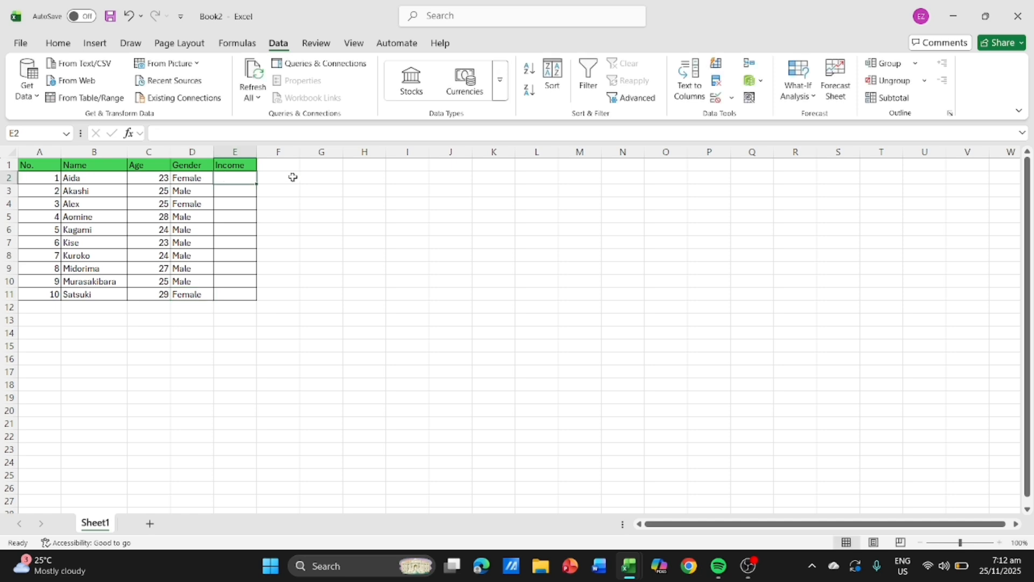
{"action": "type", "text": "40"}
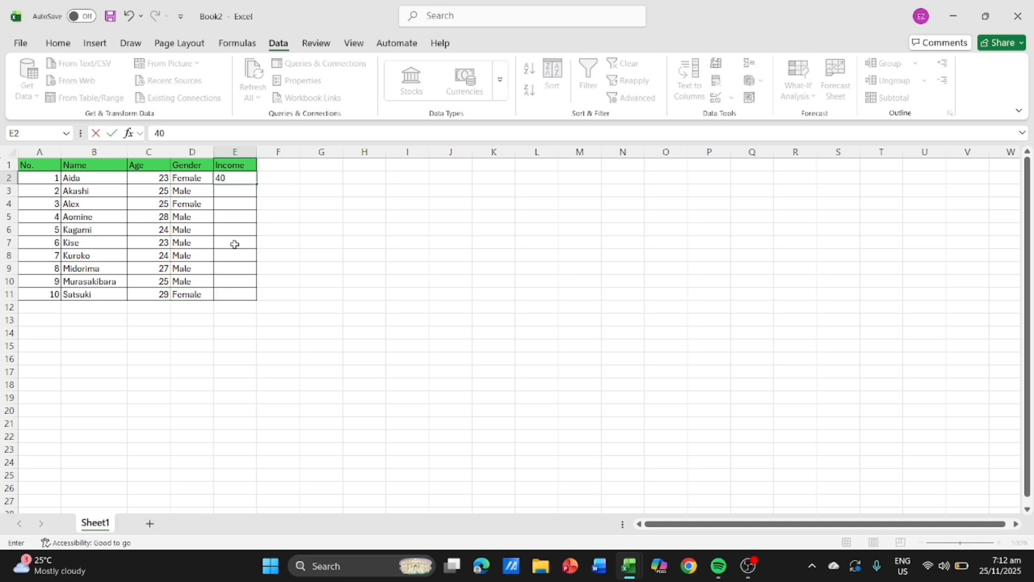
{"action": "type", "text": "00"}
{"action": "key", "text": "Return"}
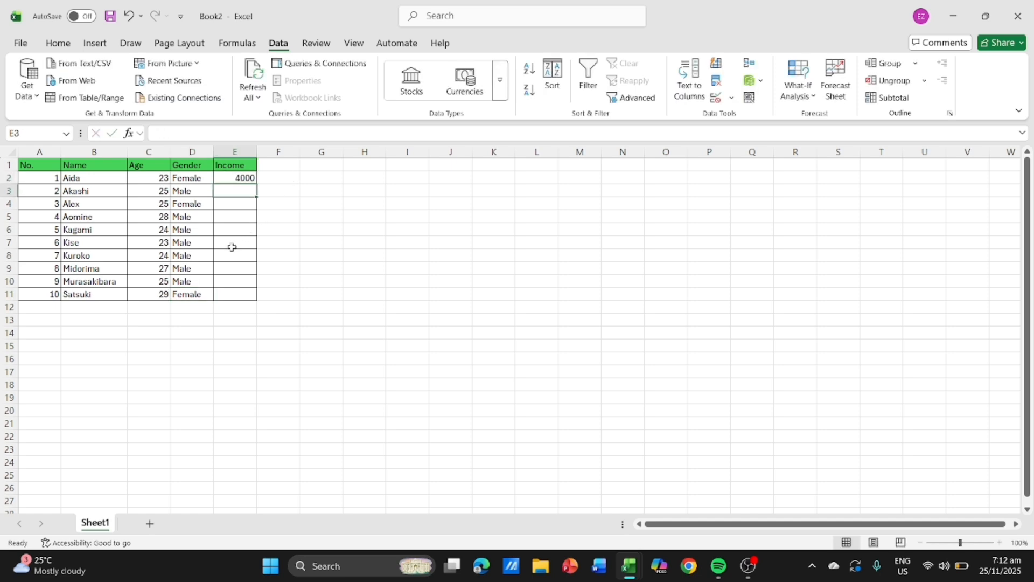
{"action": "type", "text": "45000"}
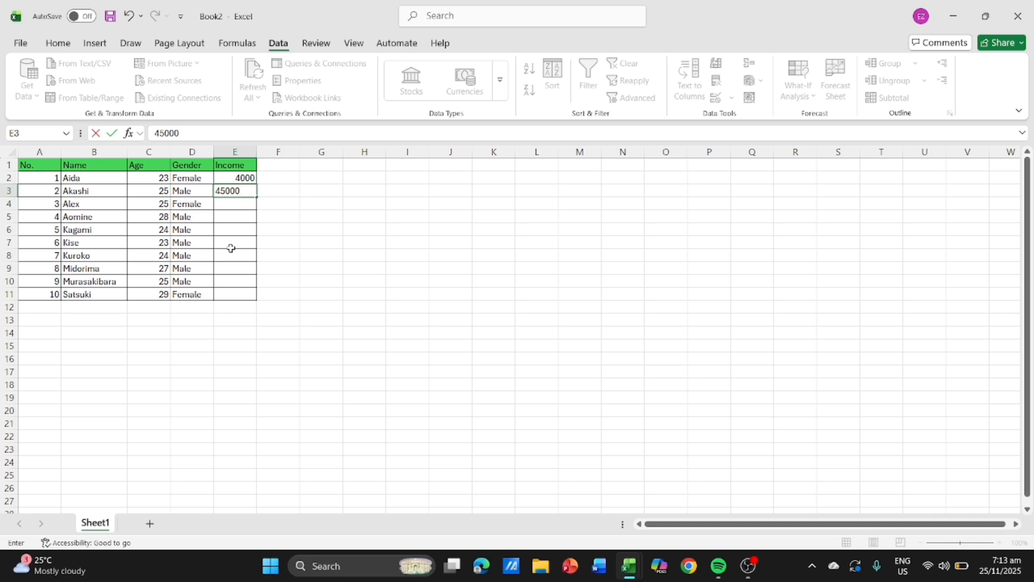
{"action": "key", "text": "BackSpace"}
{"action": "key", "text": "Return"}
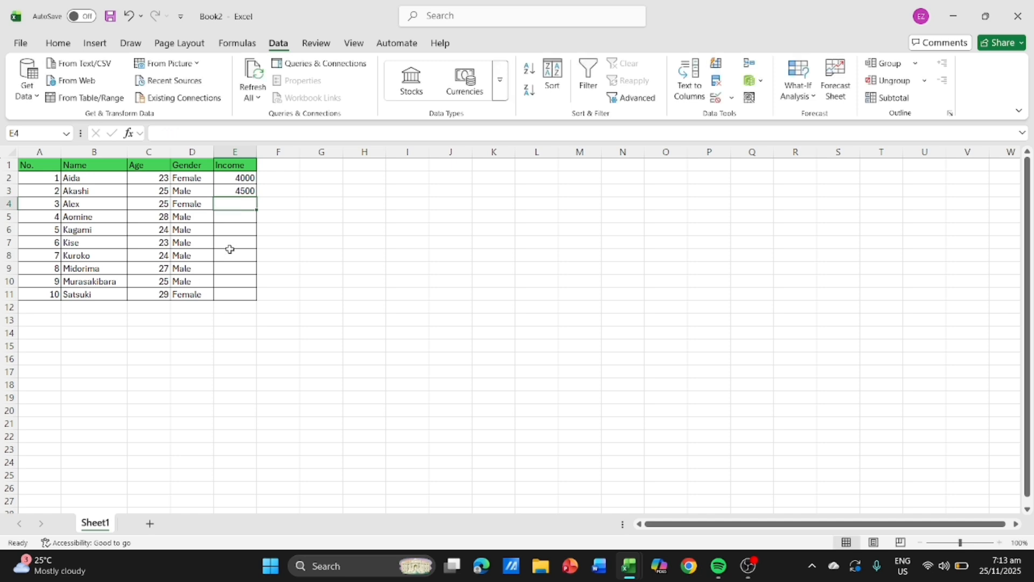
- Enter the incomes 3500, 5000 and 5200 in cells E4 to E6 of the Income column
{"action": "type", "text": "3500"}
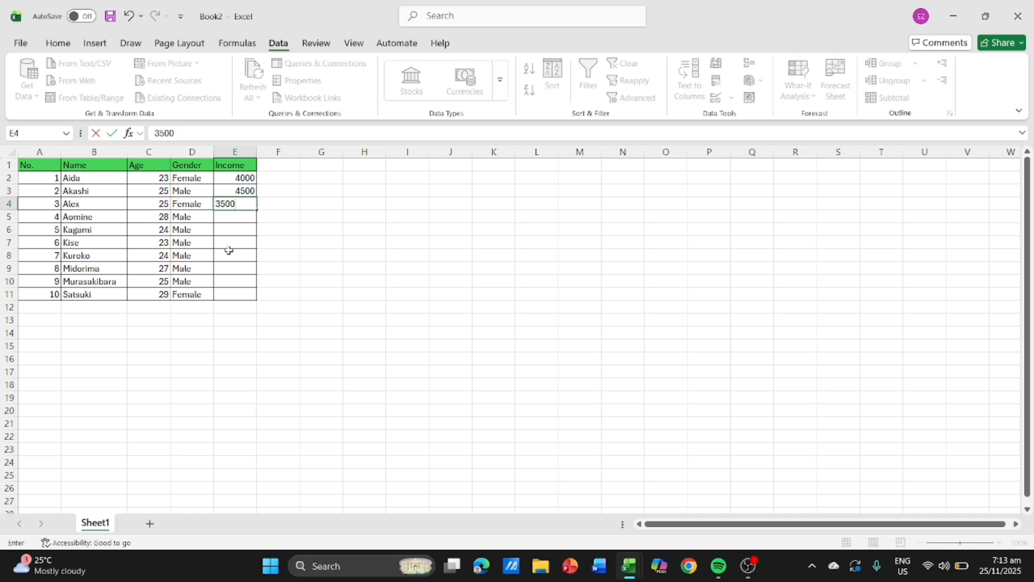
{"action": "key", "text": "Return"}
{"action": "type", "text": "5000"}
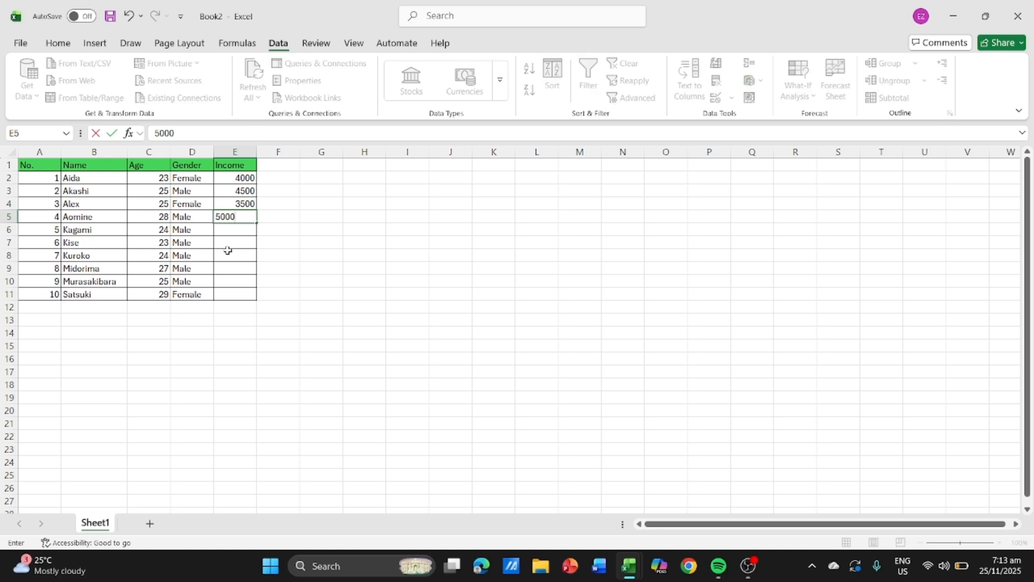
{"action": "key", "text": "Return"}
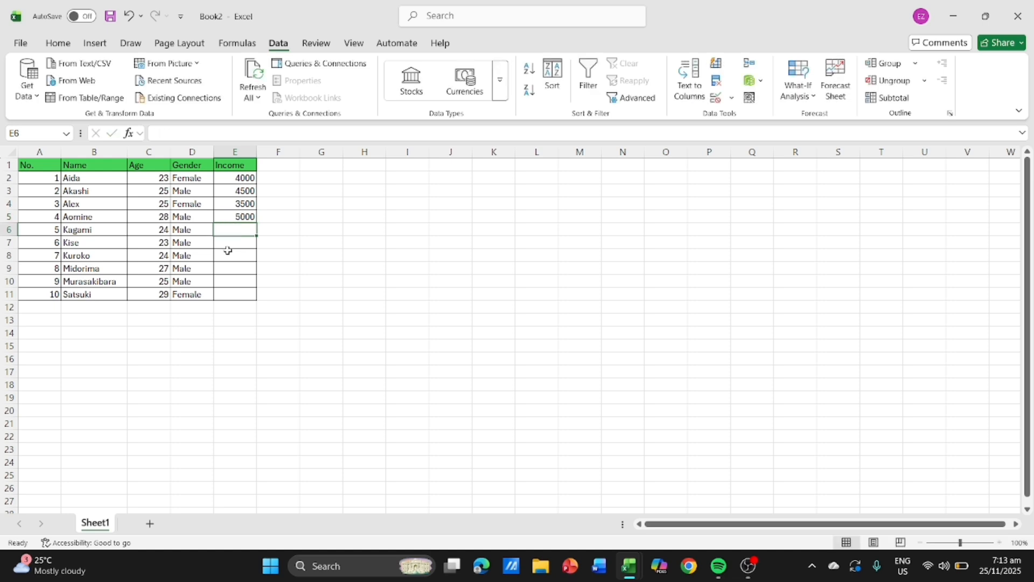
{"action": "type", "text": "5200"}
{"action": "key", "text": "Return"}
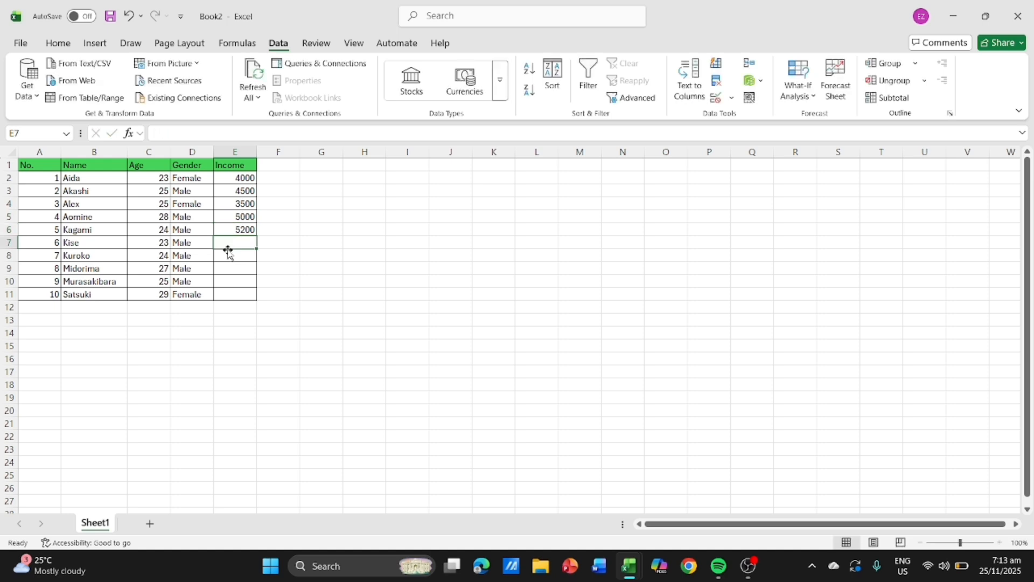
- Enter the incomes 4500, 4200 and 3800 in cells E7 to E9 of the Income column
{"action": "type", "text": "4500"}
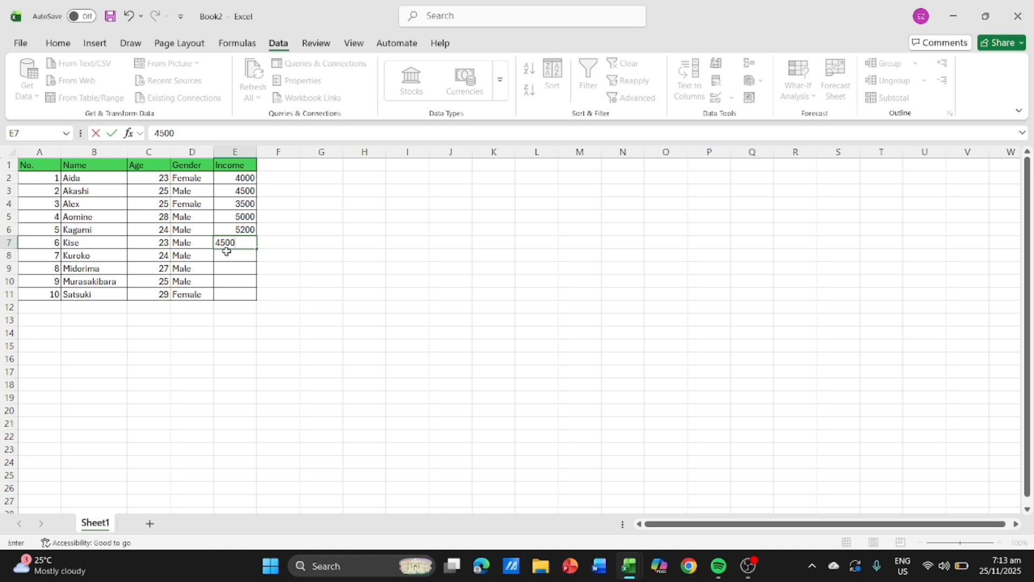
{"action": "key", "text": "Return"}
{"action": "type", "text": "42000"}
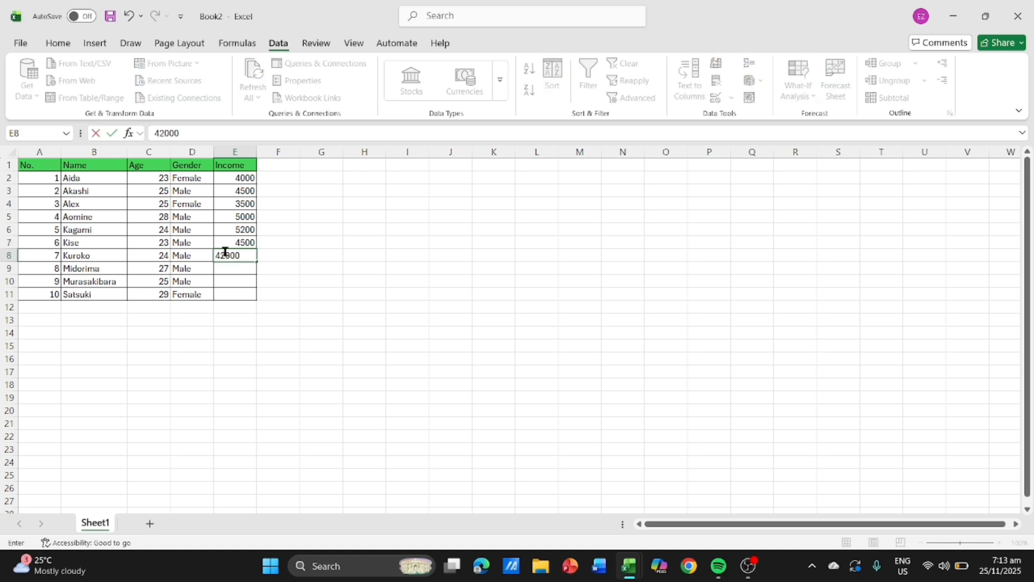
{"action": "key", "text": "BackSpace"}
{"action": "key", "text": "Return"}
{"action": "type", "text": "3800"}
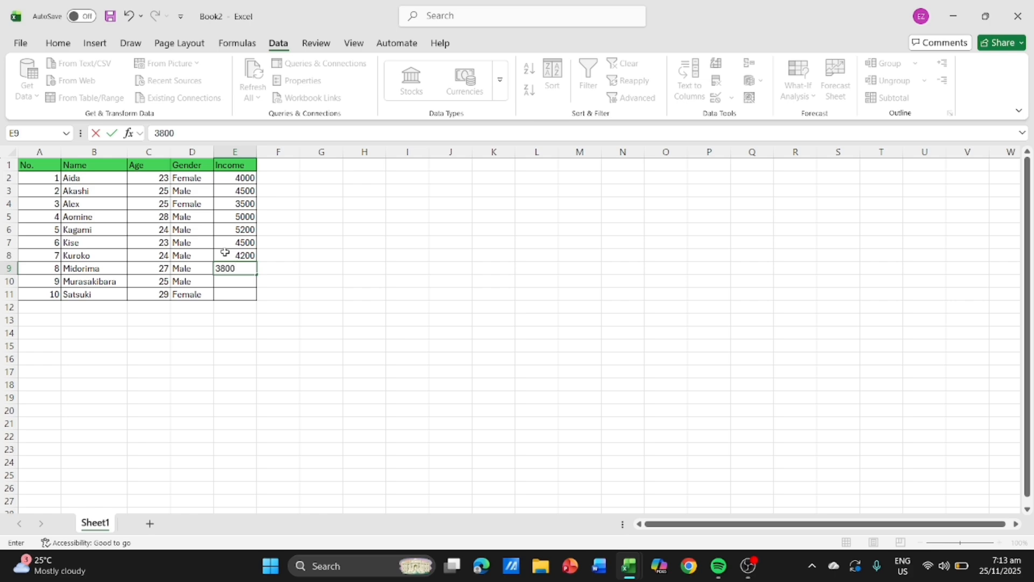
{"action": "key", "text": "Return"}
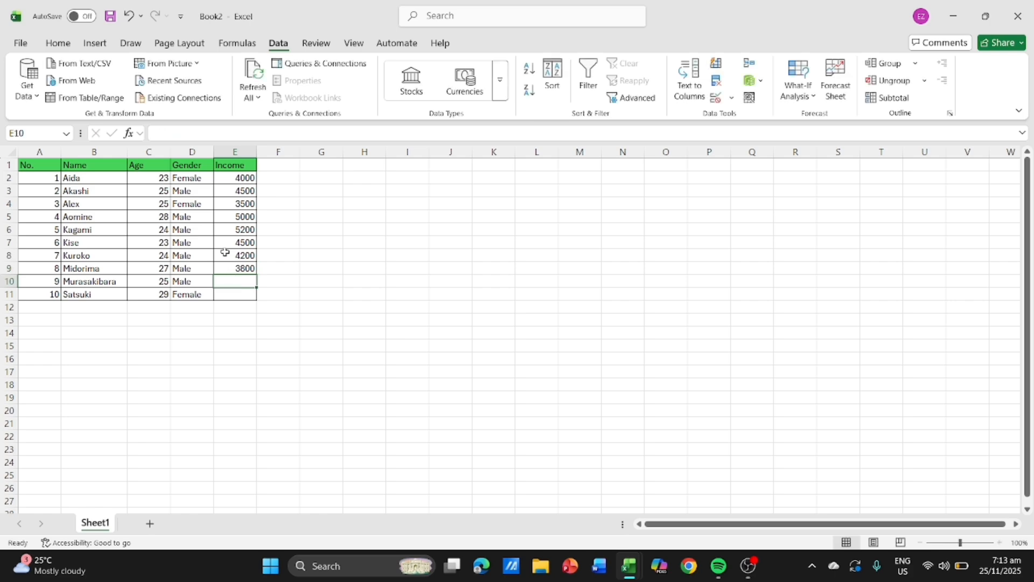
- Complete the Income column by entering 4100 in cell E10 and 3400 in cell E11
{"action": "type", "text": "4100"}
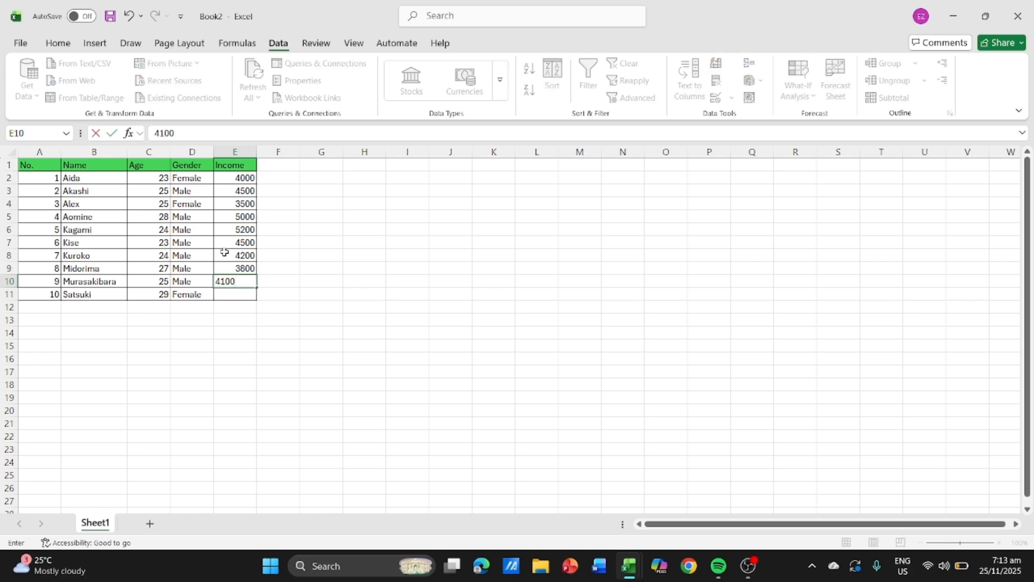
{"action": "key", "text": "Return"}
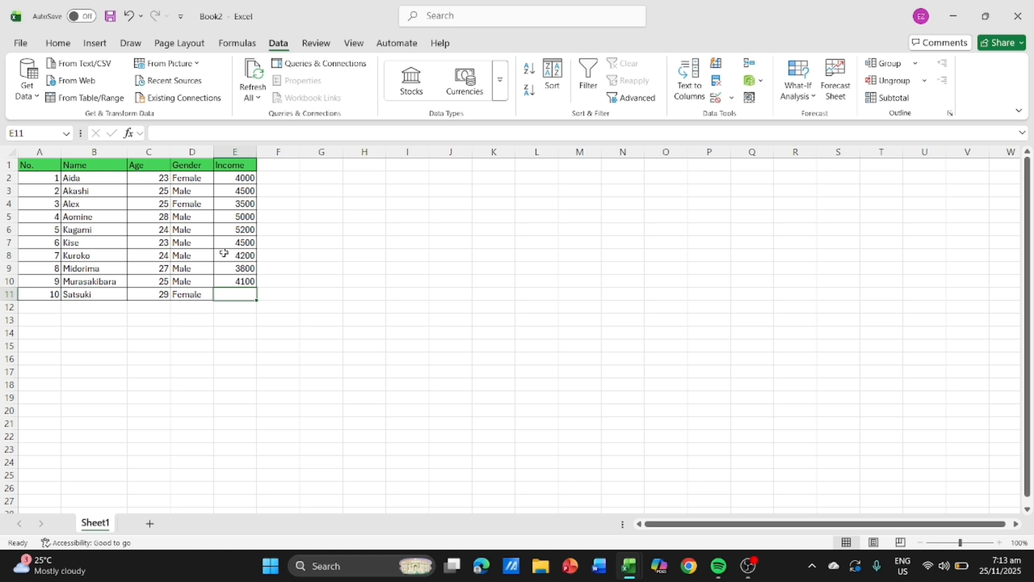
{"action": "type", "text": "3"}
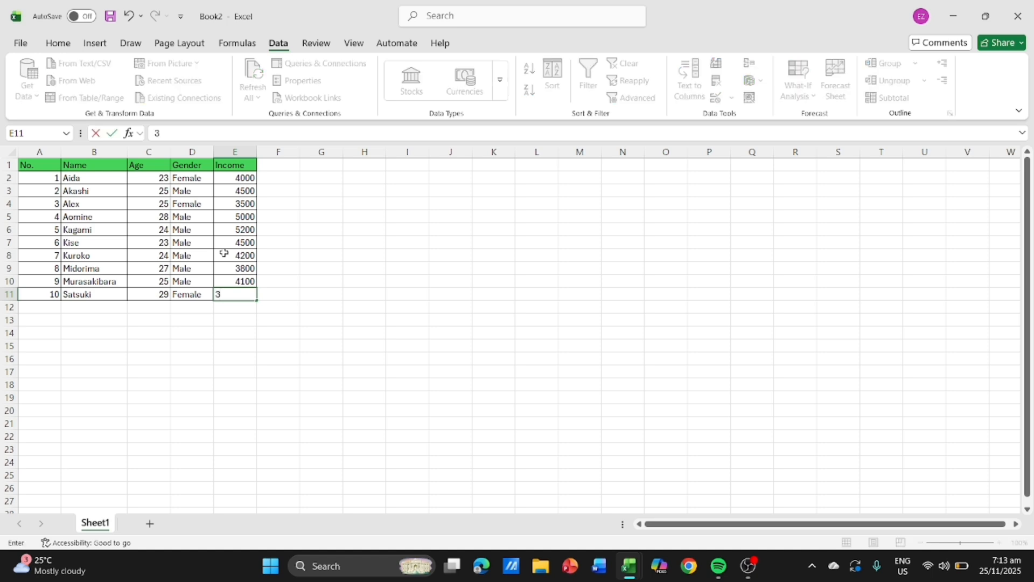
{"action": "type", "text": "400"}
{"action": "left_click", "coordinate": [302, 226]}
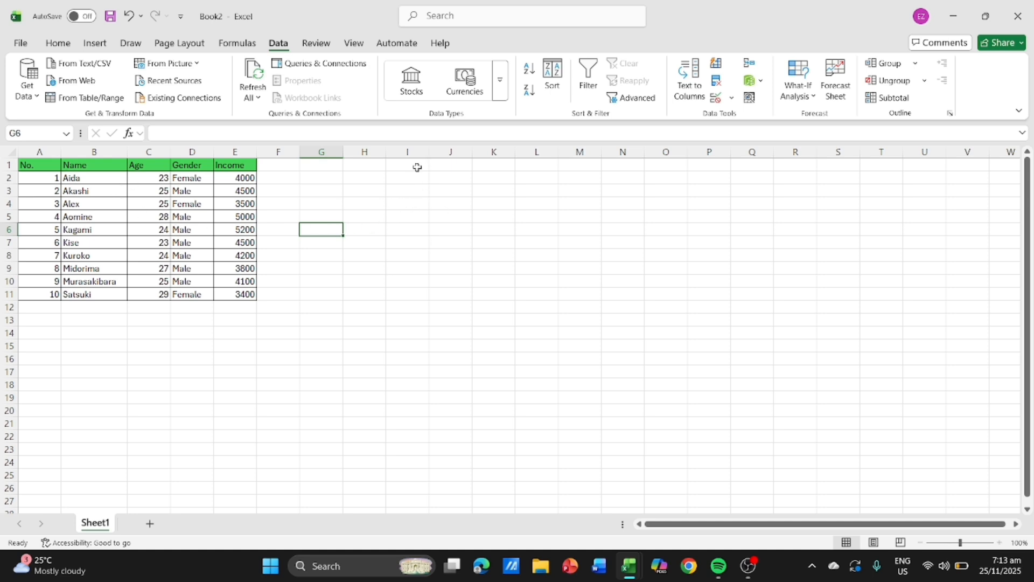
- Apply all borders to the range I1:K6, and merge and center its first row I1:K1
{"action": "left_click_drag", "start_coordinate": [415, 167], "coordinate": [506, 230]}
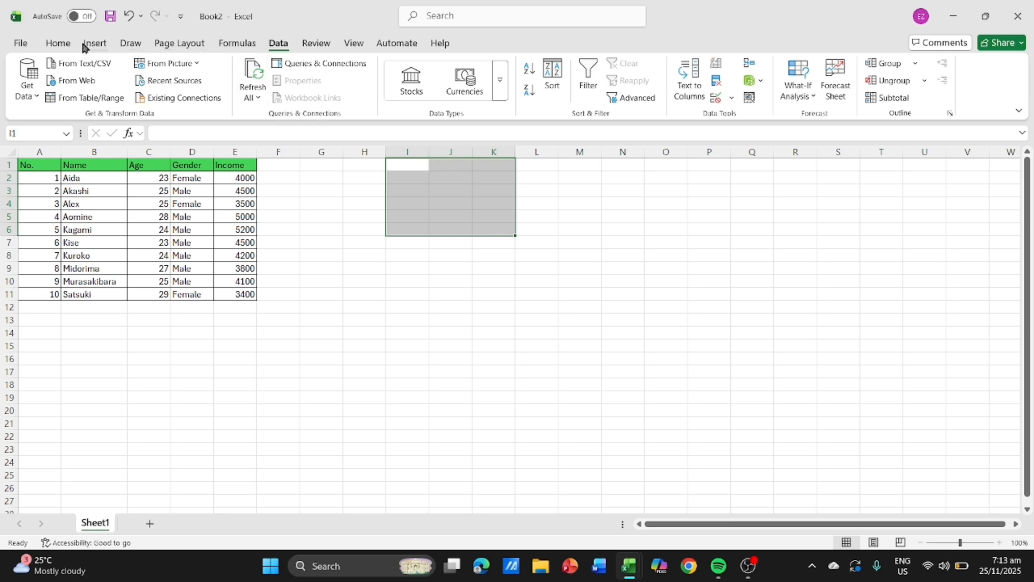
{"action": "left_click", "coordinate": [59, 43]}
{"action": "left_click", "coordinate": [158, 91]}
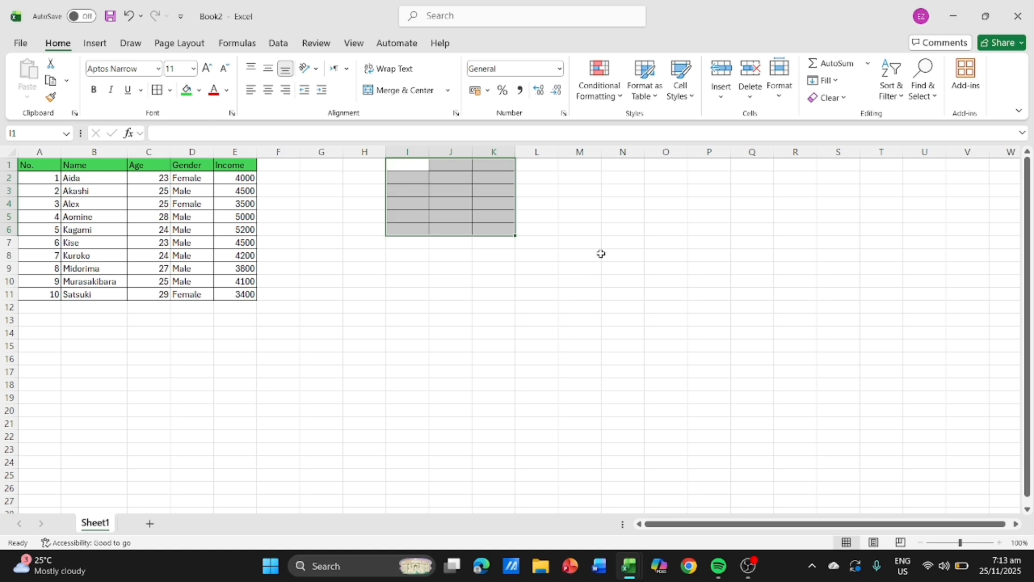
{"action": "left_click", "coordinate": [454, 165]}
{"action": "left_click_drag", "start_coordinate": [407, 161], "coordinate": [493, 164]}
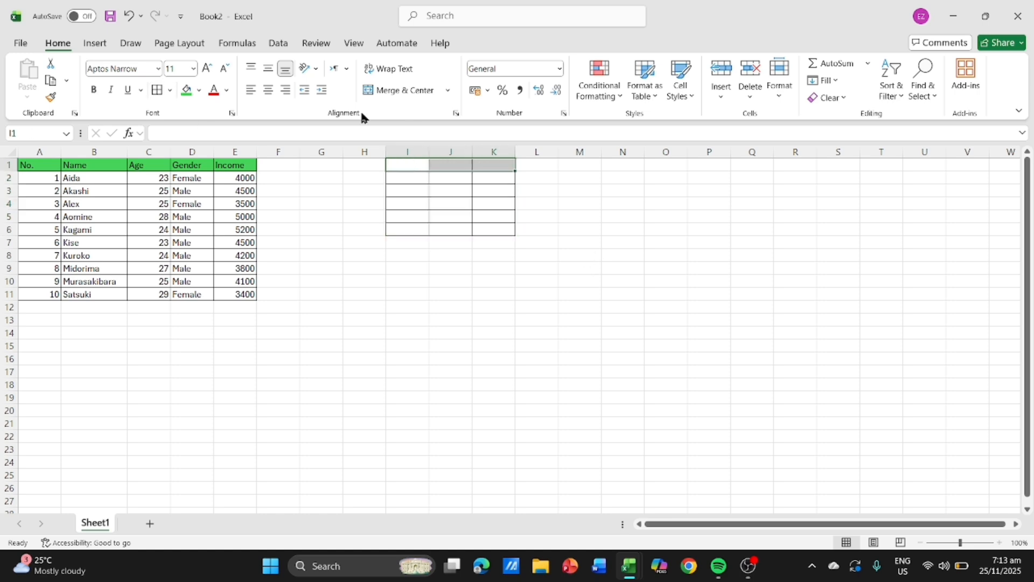
{"action": "left_click", "coordinate": [399, 90]}
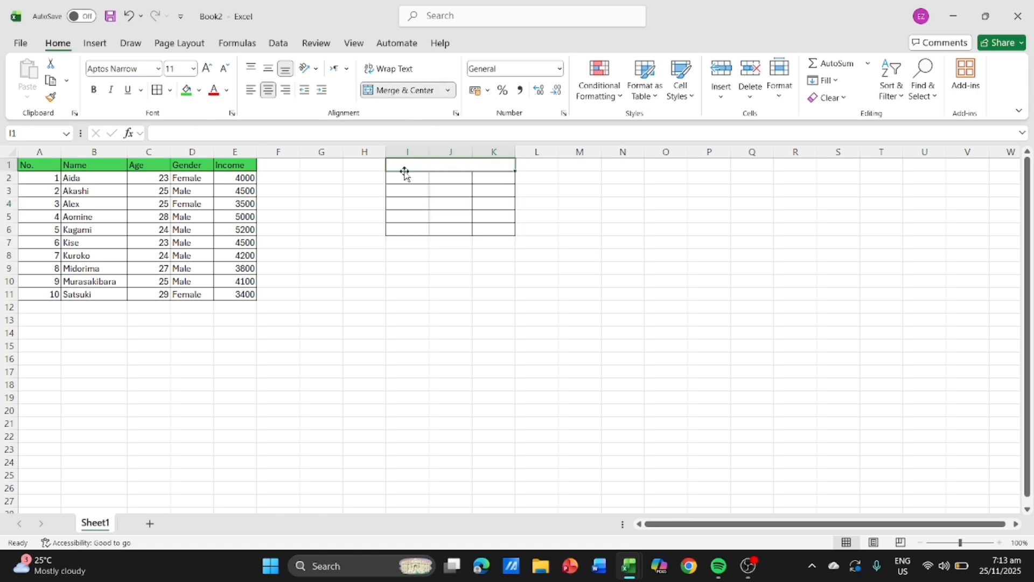
- Title the merged cell I1 Data Analysis and fill it with the same green as the table header
{"action": "type", "text": "D"}
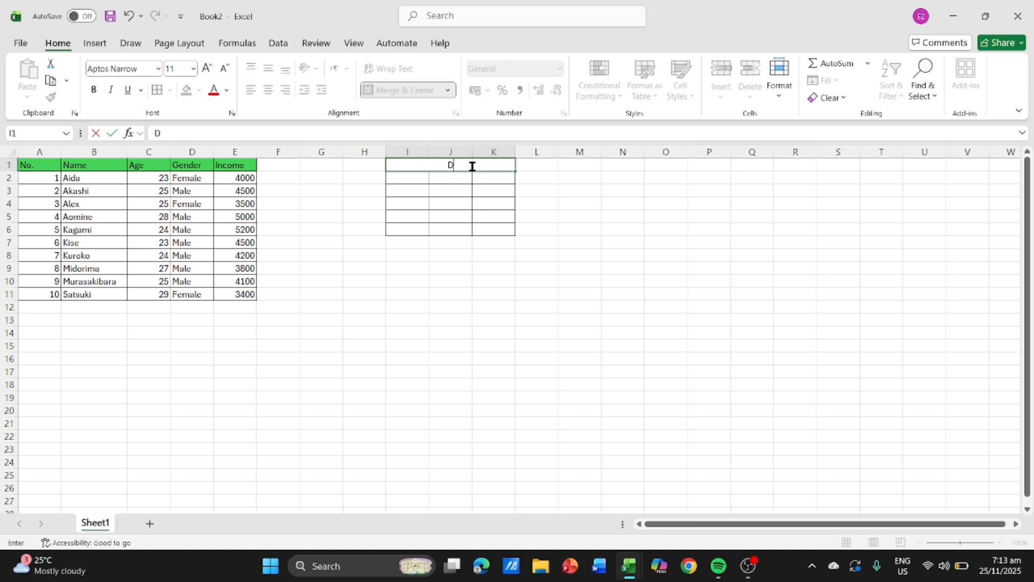
{"action": "type", "text": "ata Analysis"}
{"action": "left_click", "coordinate": [316, 189]}
{"action": "left_click", "coordinate": [395, 167]}
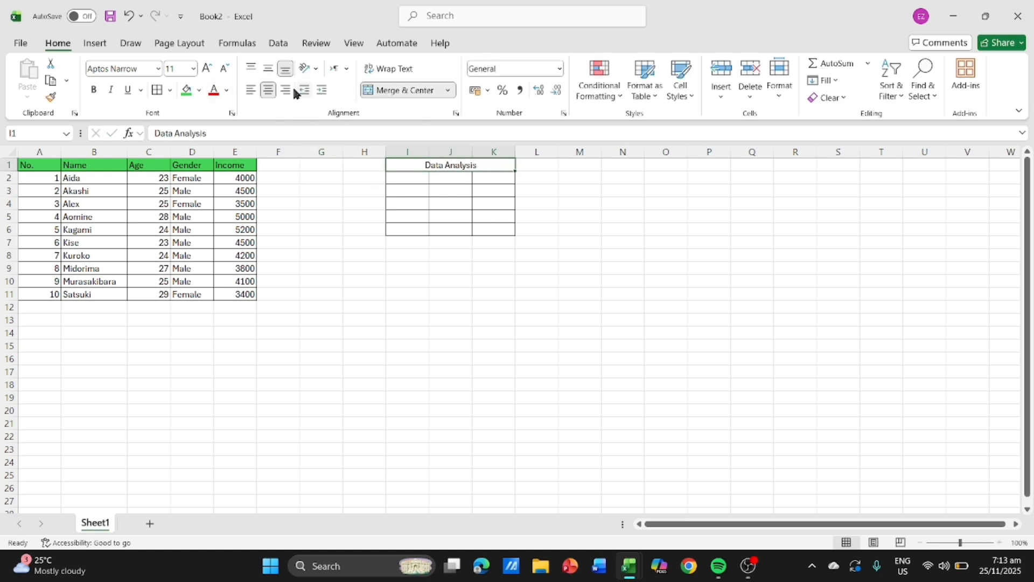
{"action": "left_click", "coordinate": [187, 90]}
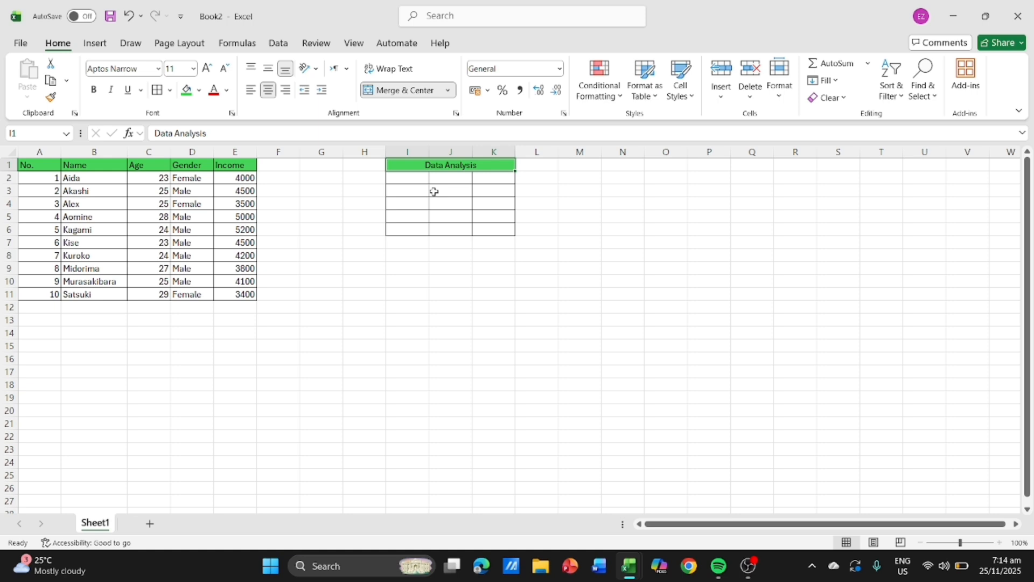
- Widen column I slightly to make room for labels under the Data Analysis heading
{"action": "left_click", "coordinate": [398, 178]}
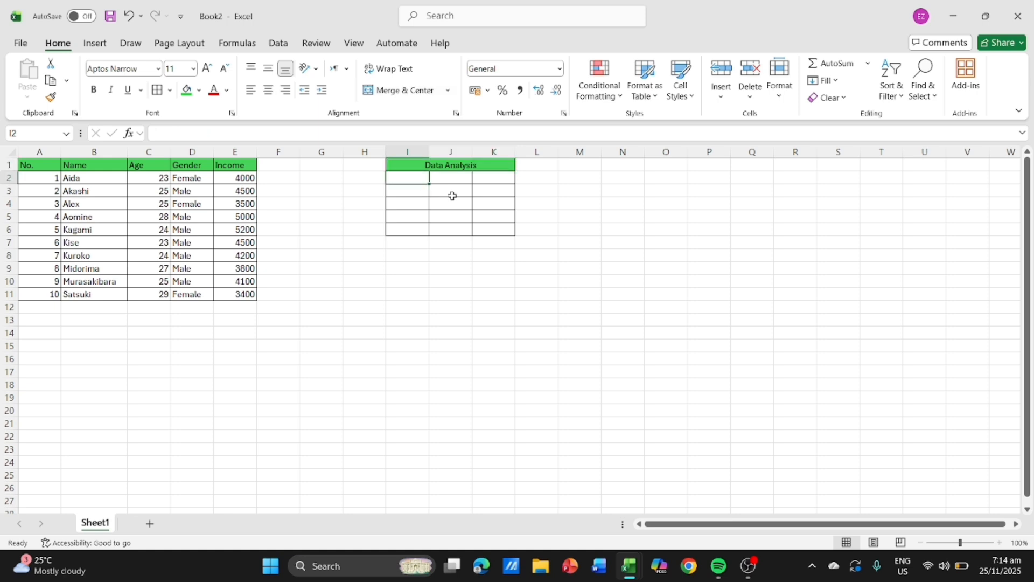
{"action": "left_click", "coordinate": [419, 151]}
{"action": "left_click_drag", "start_coordinate": [429, 151], "coordinate": [445, 157]}
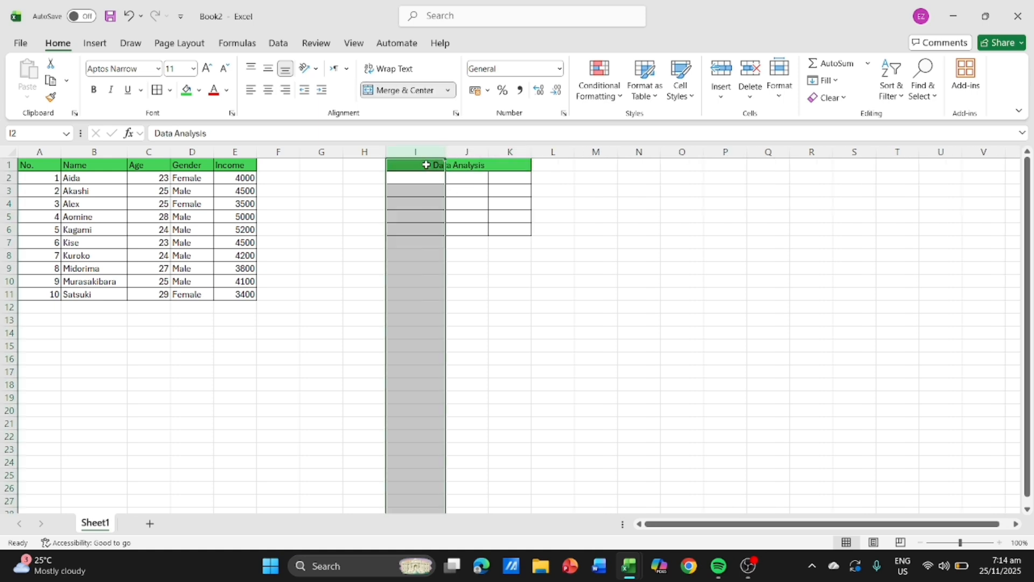
- Enter the label Sum of Income in cell I2 and widen column I further to fit it
{"action": "left_click", "coordinate": [424, 178]}
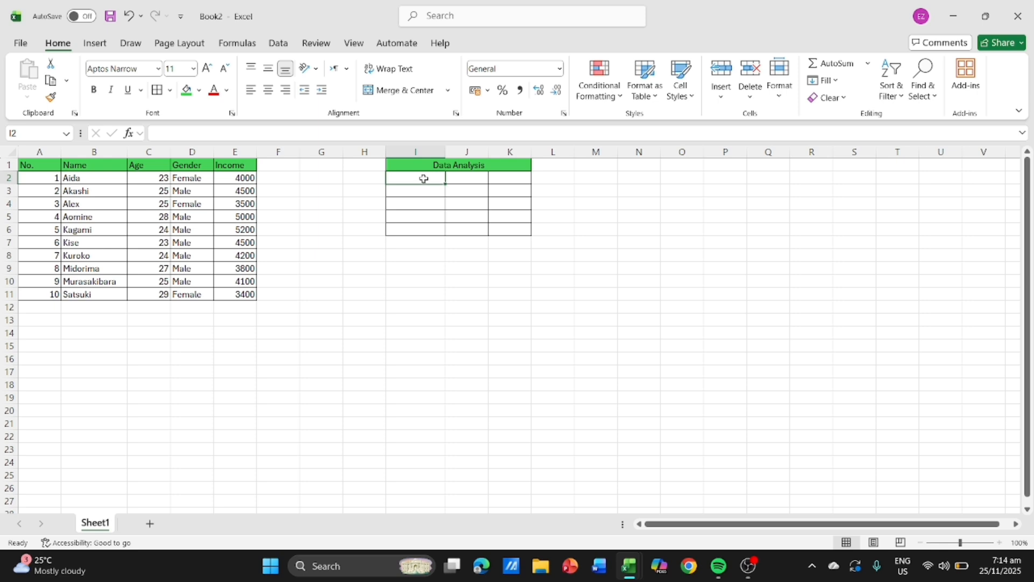
{"action": "type", "text": "Sum"}
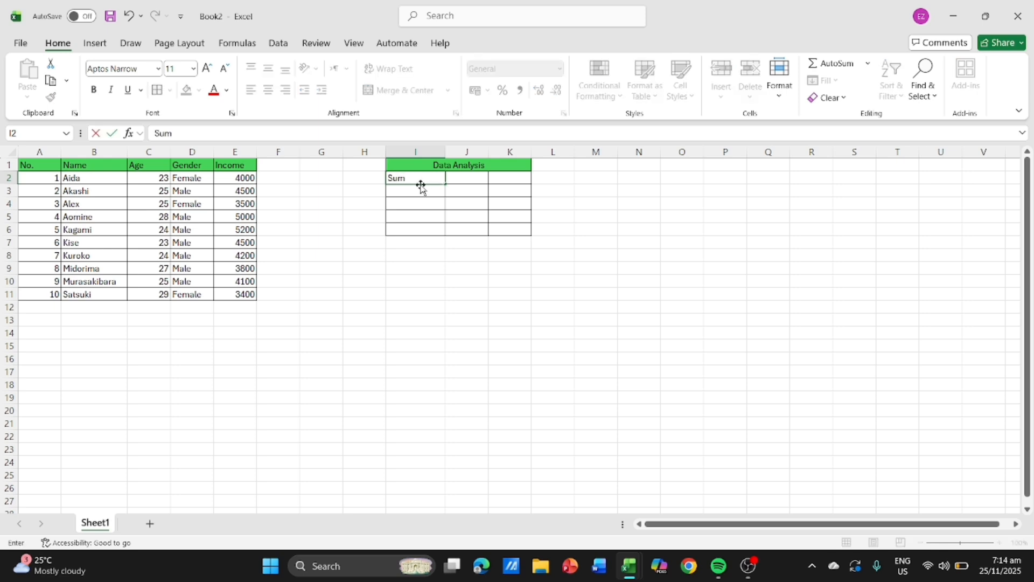
{"action": "type", "text": " Incom"}
{"action": "key", "text": "BackSpace"}
{"action": "key", "text": "BackSpace"}
{"action": "key", "text": "BackSpace"}
{"action": "type", "text": "o"}
{"action": "key", "text": "BackSpace"}
{"action": "type", "text": "Of Income"}
{"action": "key", "text": "BackSpace"}
{"action": "key", "text": "BackSpace"}
{"action": "key", "text": "BackSpace"}
{"action": "key", "text": "BackSpace"}
{"action": "key", "text": "BackSpace"}
{"action": "key", "text": "BackSpace"}
{"action": "key", "text": "BackSpace"}
{"action": "type", "text": "O"}
{"action": "key", "text": "BackSpace"}
{"action": "key", "text": "BackSpace"}
{"action": "type", "text": "of Income"}
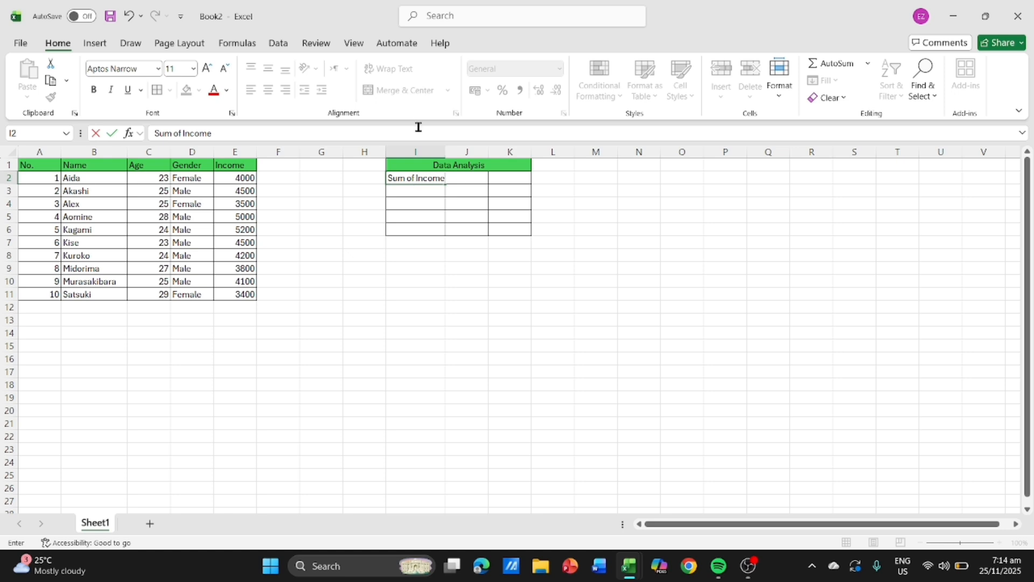
{"action": "left_click_drag", "start_coordinate": [445, 148], "coordinate": [457, 152]}
{"action": "left_click", "coordinate": [434, 146]}
- Enter the label Avg. of Income in cell I3 of the Data Analysis table
{"action": "left_click", "coordinate": [423, 192]}
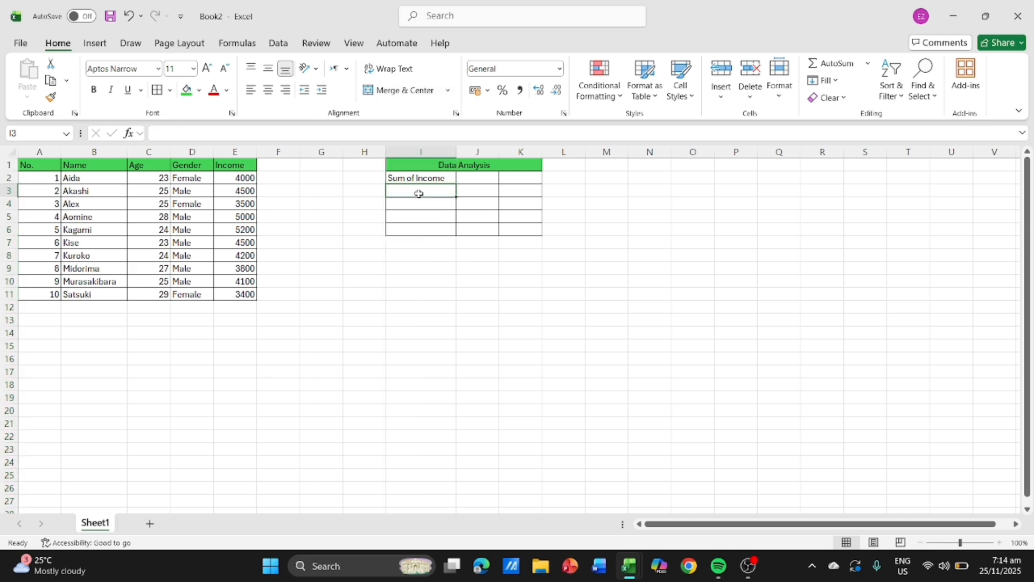
{"action": "type", "text": "Avg"}
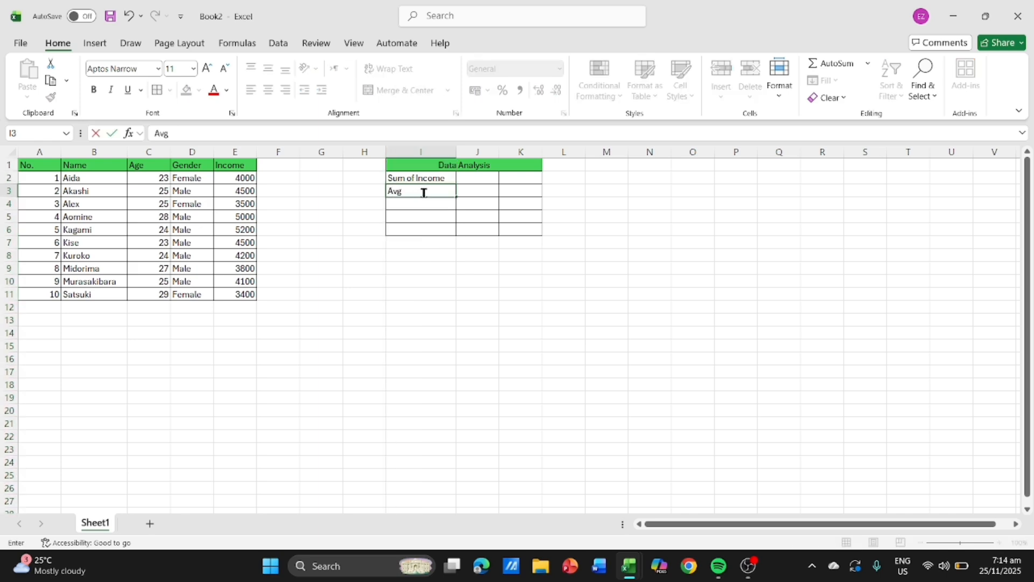
{"action": "type", "text": ". of Income"}
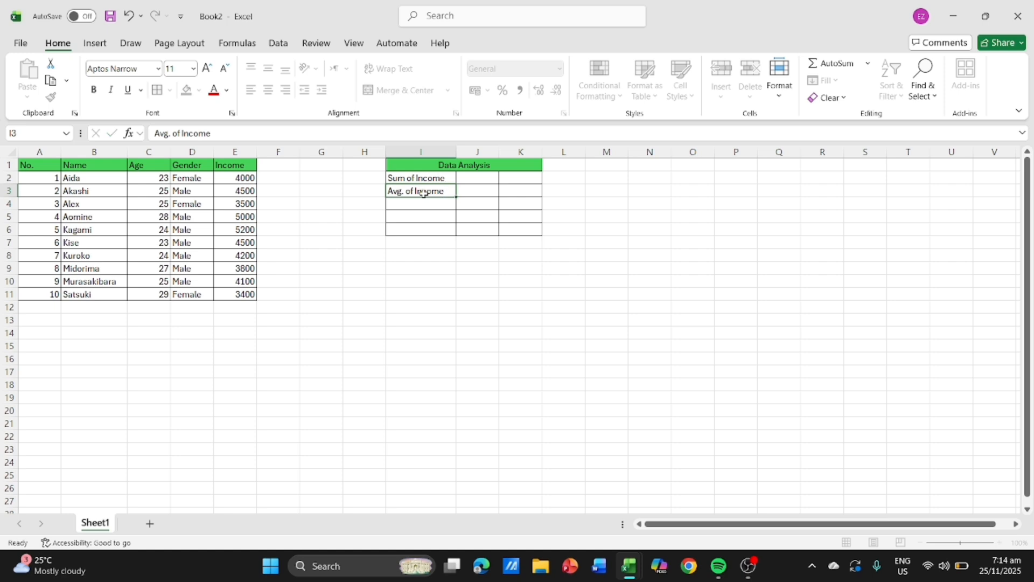
{"action": "key", "text": "Return"}
- Enter the labels Max Age in cell I4 and Min Age in cell I5
{"action": "type", "text": "M"}
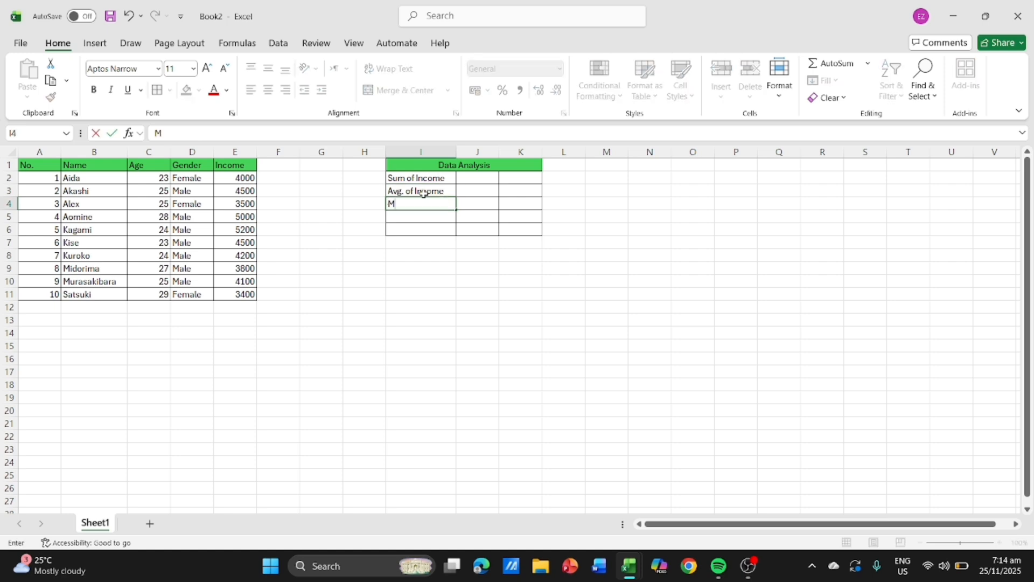
{"action": "type", "text": "ax Age"}
{"action": "key", "text": "Return"}
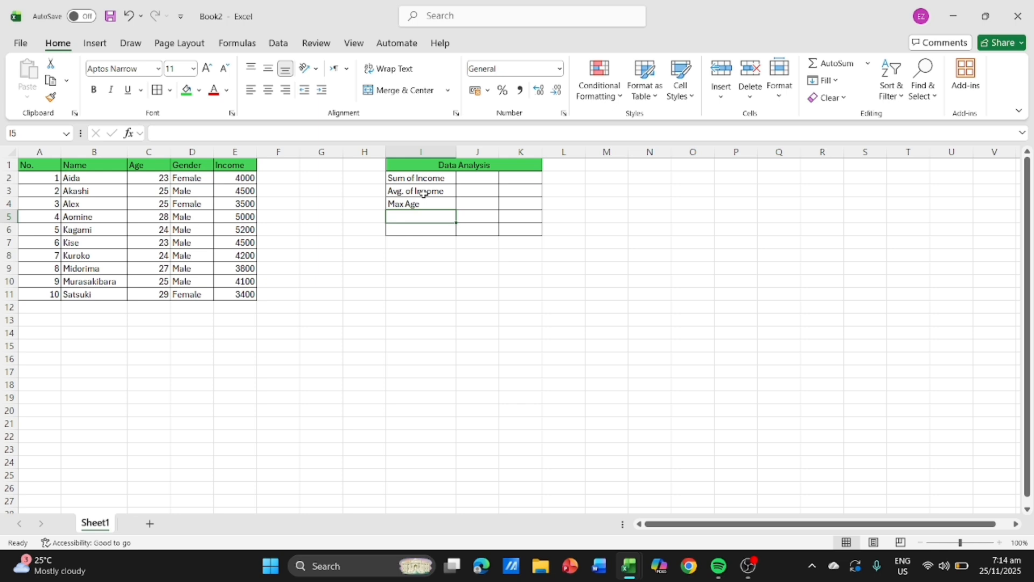
{"action": "type", "text": "Min"}
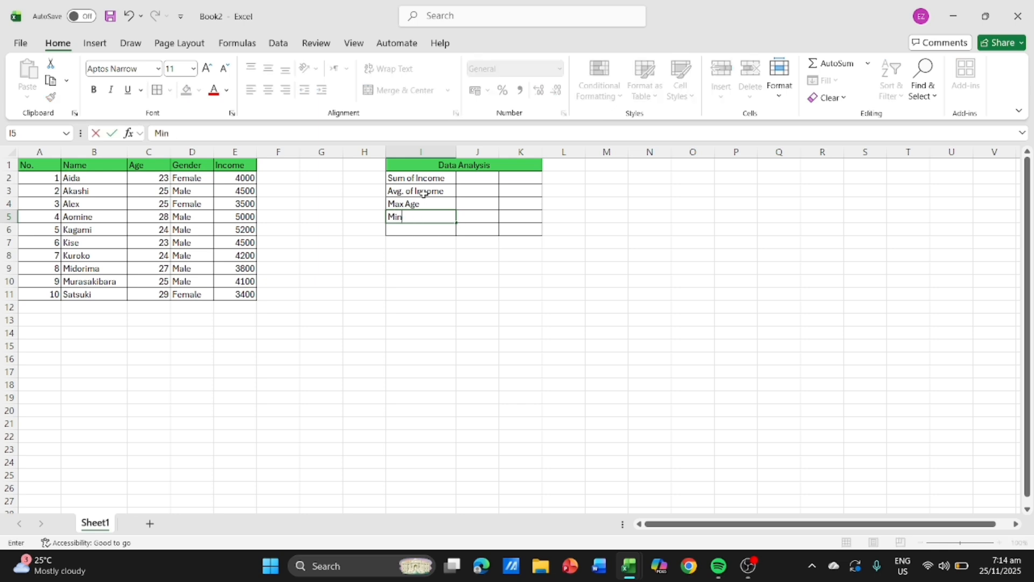
{"action": "type", "text": " AGE"}
{"action": "key", "text": "BackSpace"}
{"action": "key", "text": "BackSpace"}
{"action": "type", "text": "ge"}
{"action": "key", "text": "Return"}
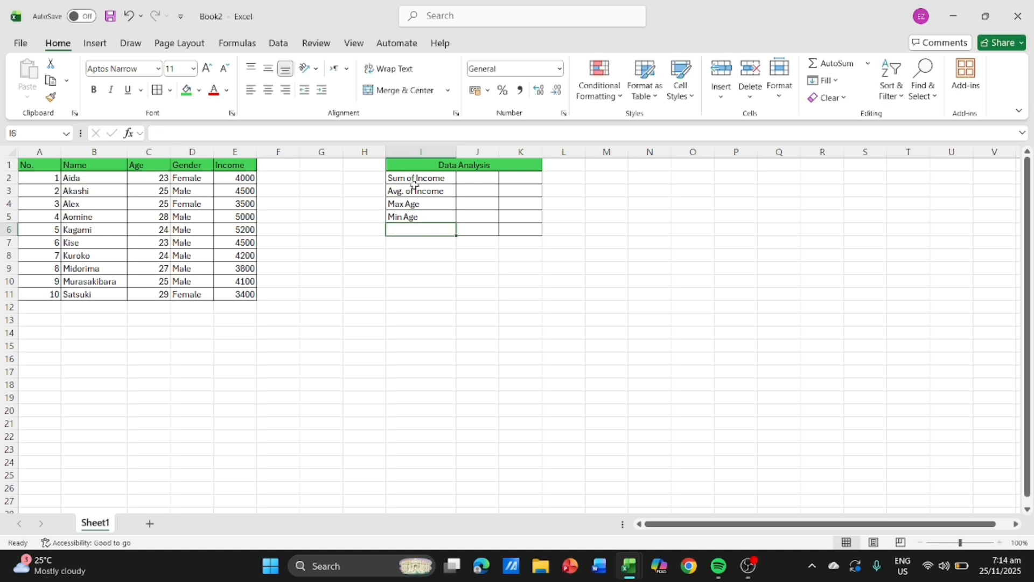
- Enter the label Count of Male in cell I6 of the Data Analysis table
{"action": "type", "text": "Count of"}
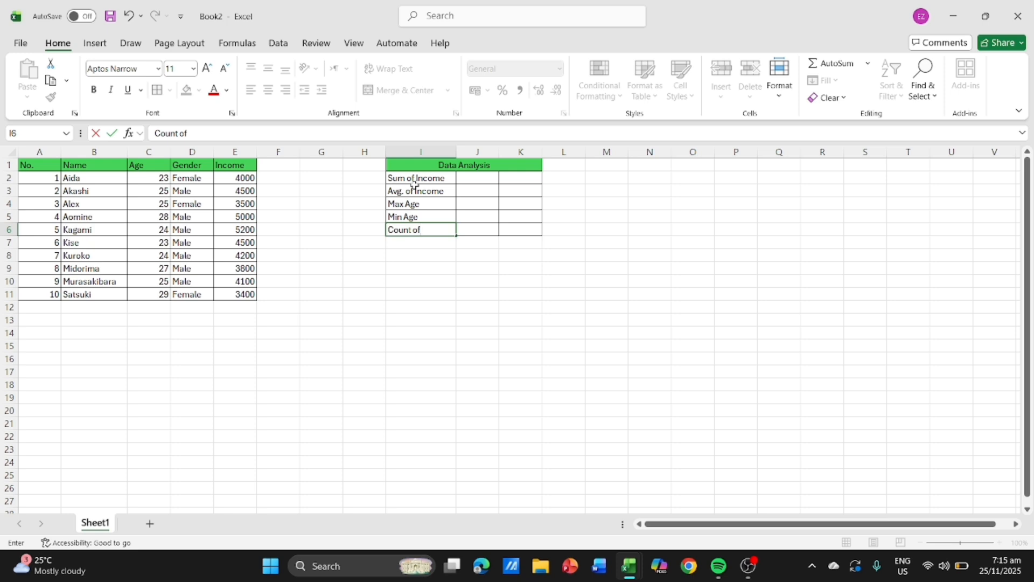
{"action": "type", "text": "f"}
{"action": "key", "text": "BackSpace"}
{"action": "key", "text": "BackSpace"}
{"action": "type", "text": "Of"}
{"action": "key", "text": "BackSpace"}
{"action": "type", "text": "of M"}
{"action": "key", "text": "Return"}
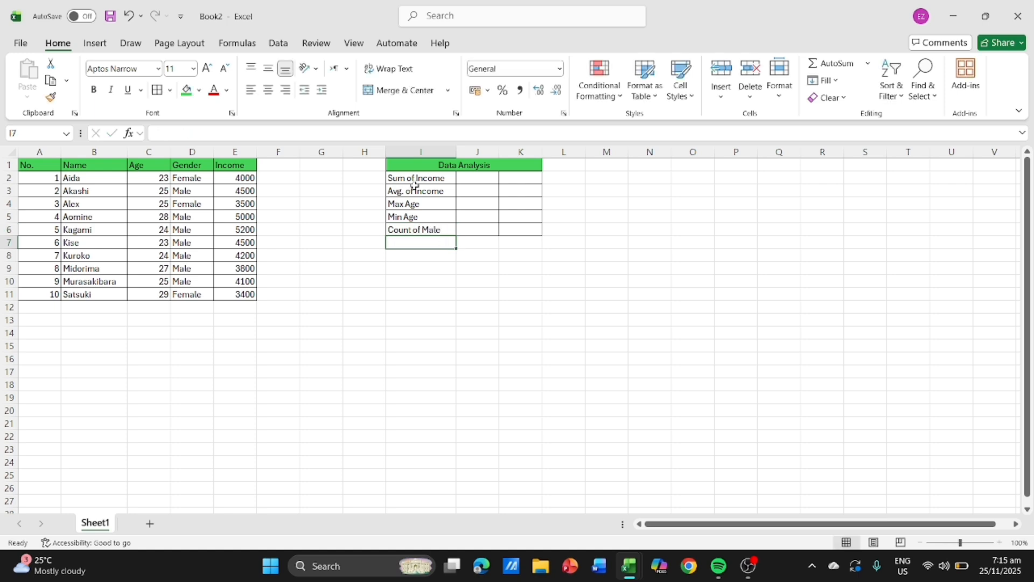
- Enter the label Coint of Female in cell I7 and extend the borders over the whole range I1:K7
{"action": "type", "text": "Coint of"}
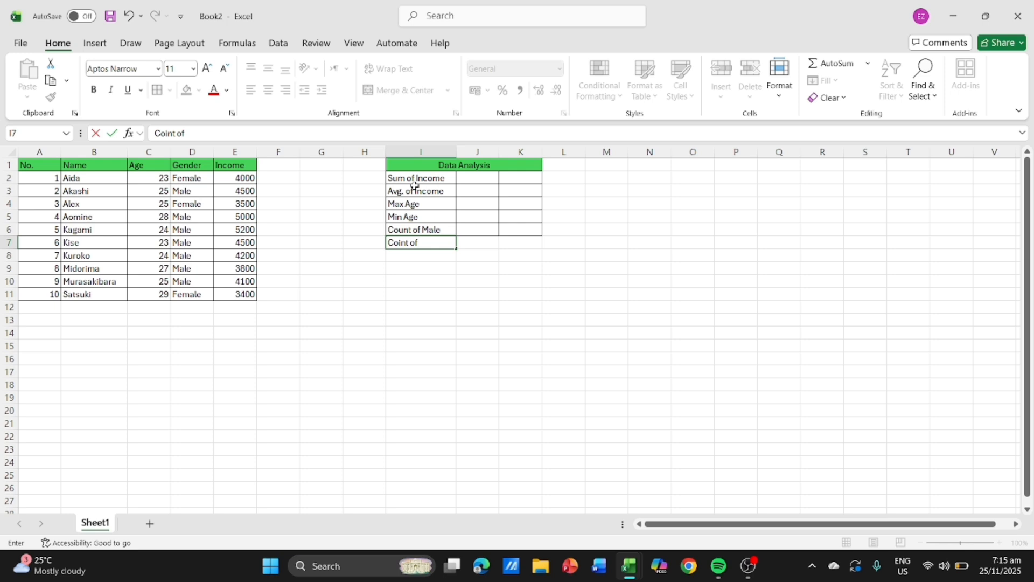
{"action": "type", "text": " Female"}
{"action": "left_click_drag", "start_coordinate": [394, 166], "coordinate": [493, 244]}
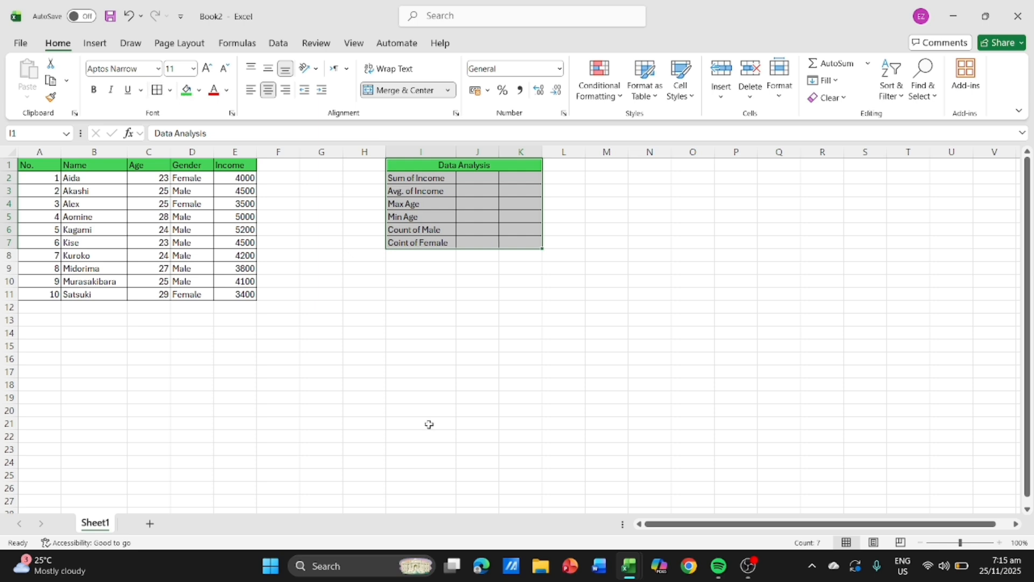
{"action": "left_click", "coordinate": [493, 501]}
- Calculate the sum of income in cell J2 with a SUM formula over E2:E11, accepting the proposed range correction
{"action": "left_click", "coordinate": [477, 182]}
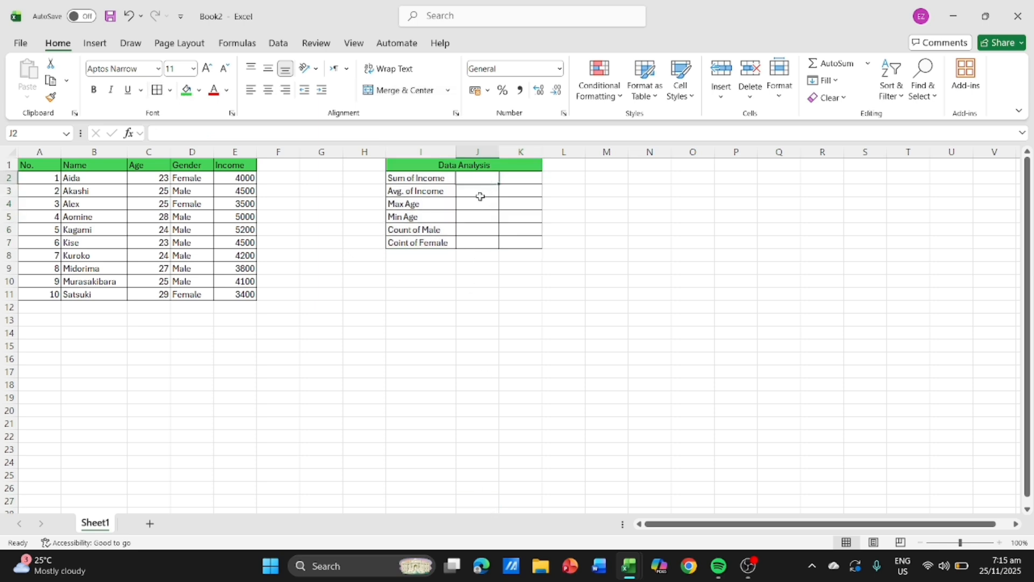
{"action": "type", "text": "=S"}
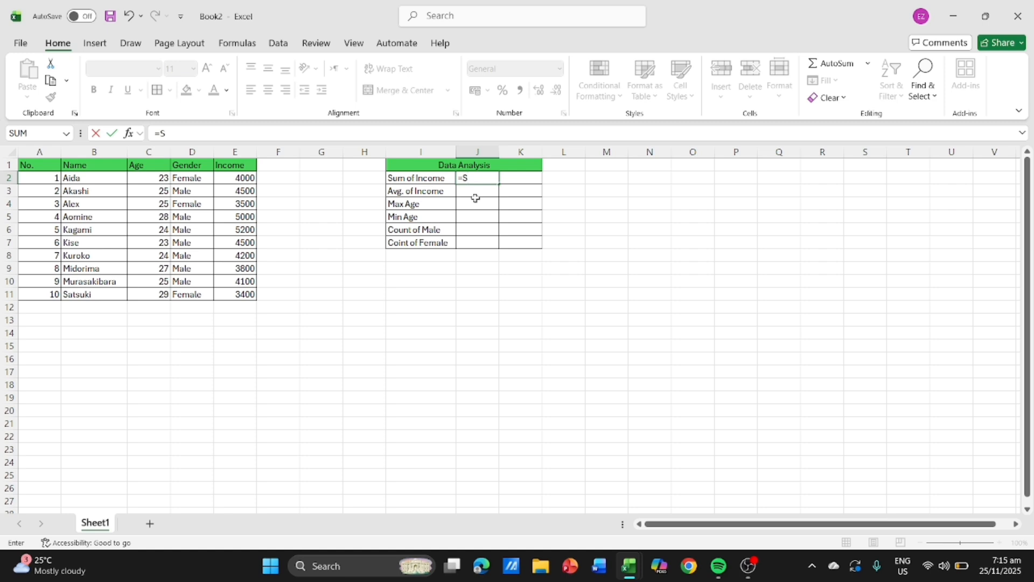
{"action": "type", "text": "um"}
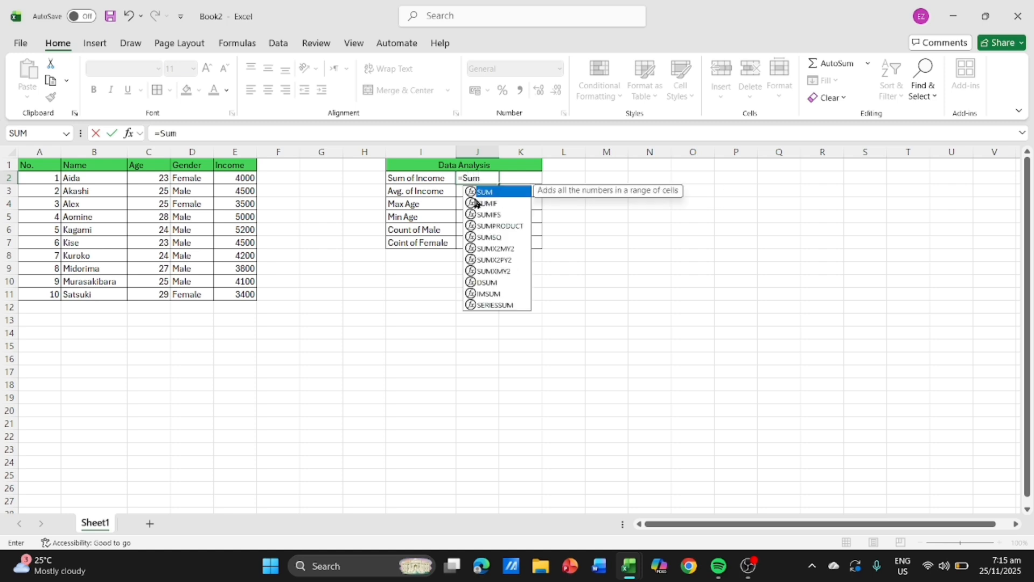
{"action": "type", "text": "("}
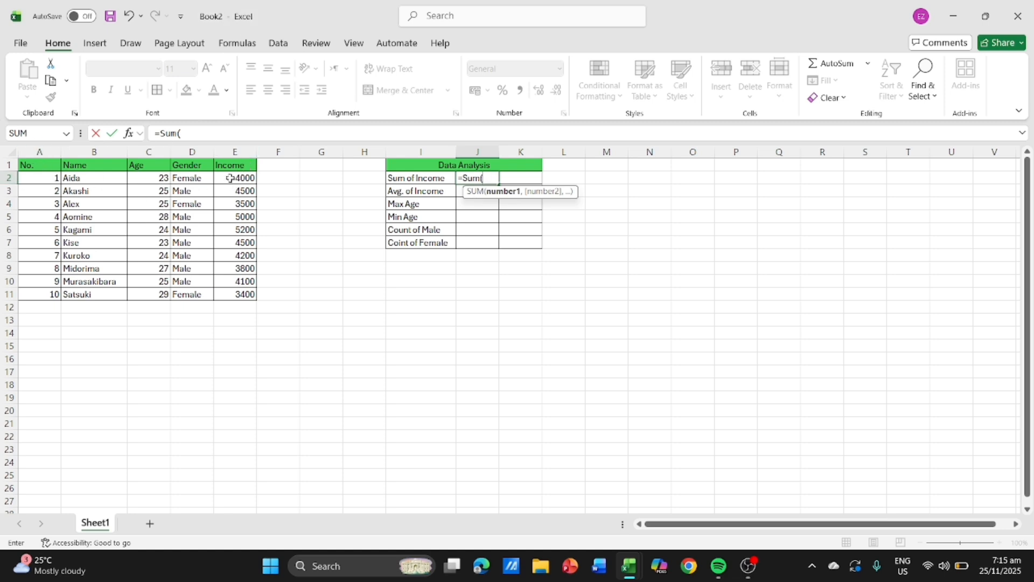
{"action": "type", "text": "e2"}
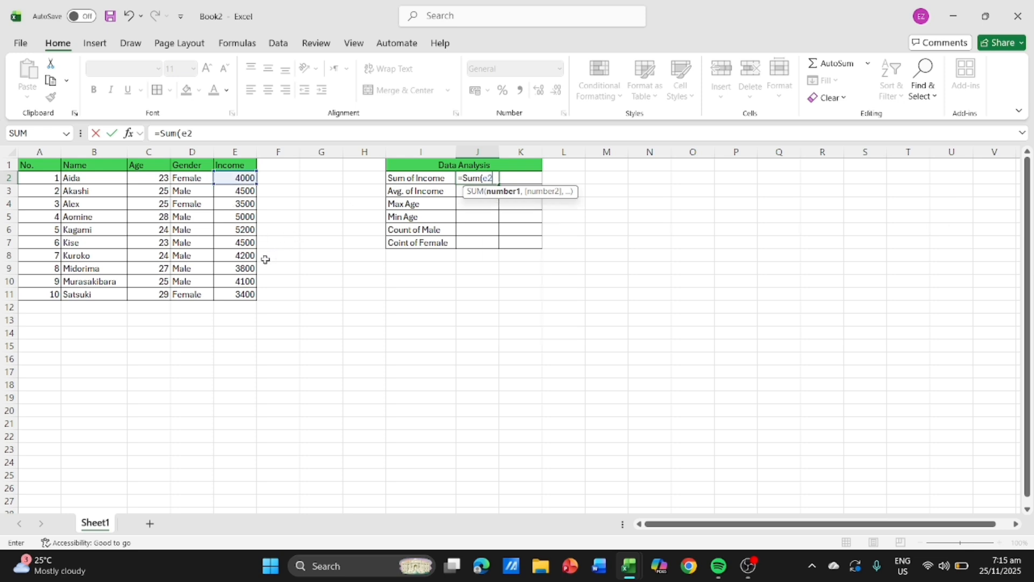
{"action": "type", "text": ";"}
{"action": "type", "text": "e11)"}
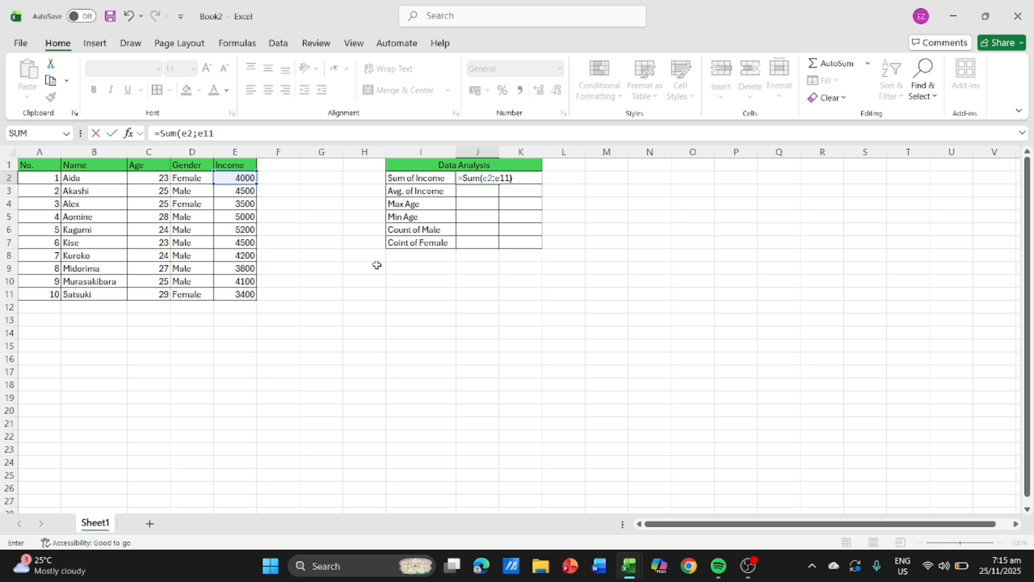
{"action": "key", "text": "Return"}
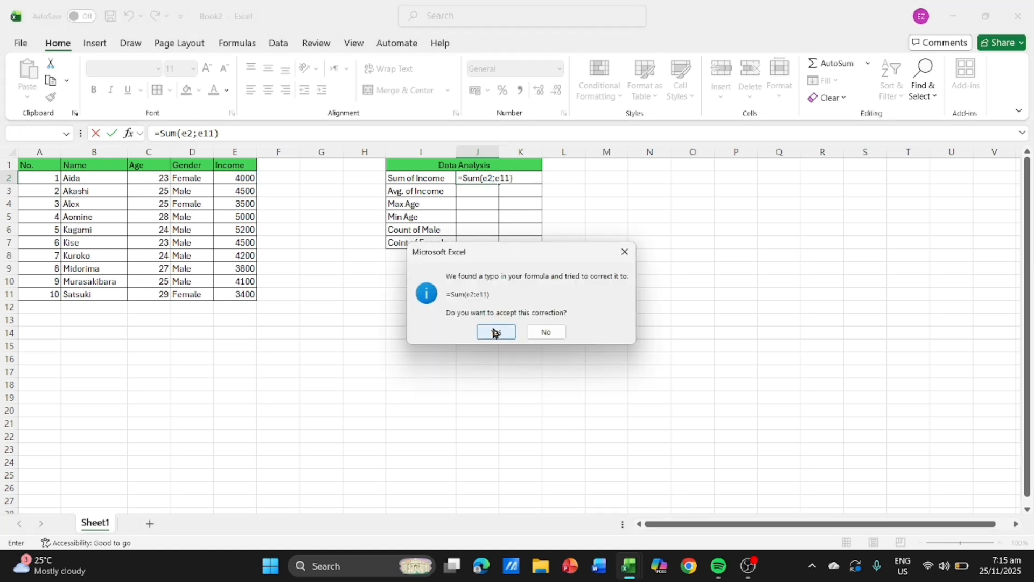
{"action": "left_click", "coordinate": [496, 331]}
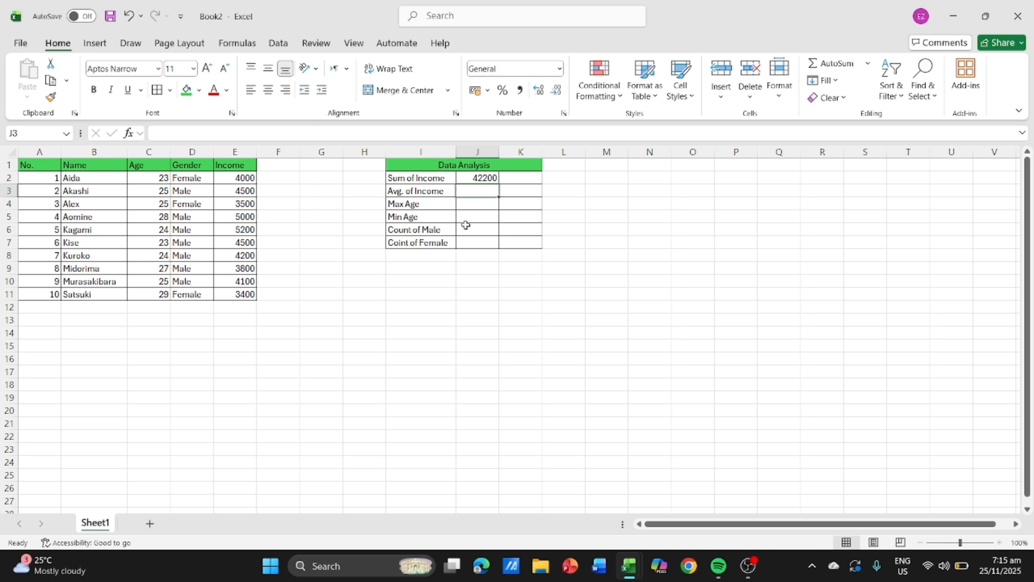
- Calculate the average income in cell J3 with an AVERAGE formula over E2:E11, accepting the proposed range correction
{"action": "type", "text": "=av"}
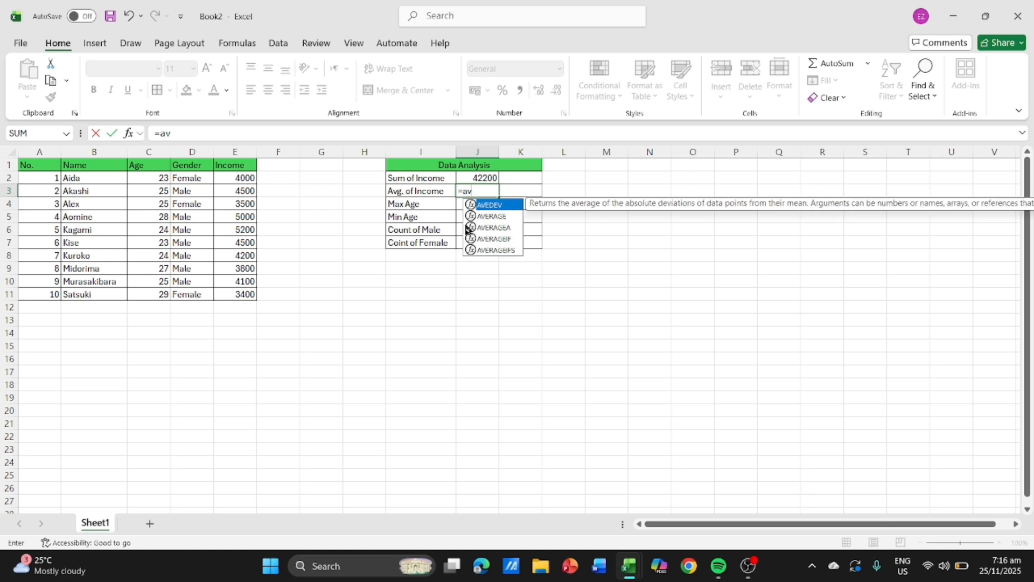
{"action": "type", "text": "erage"}
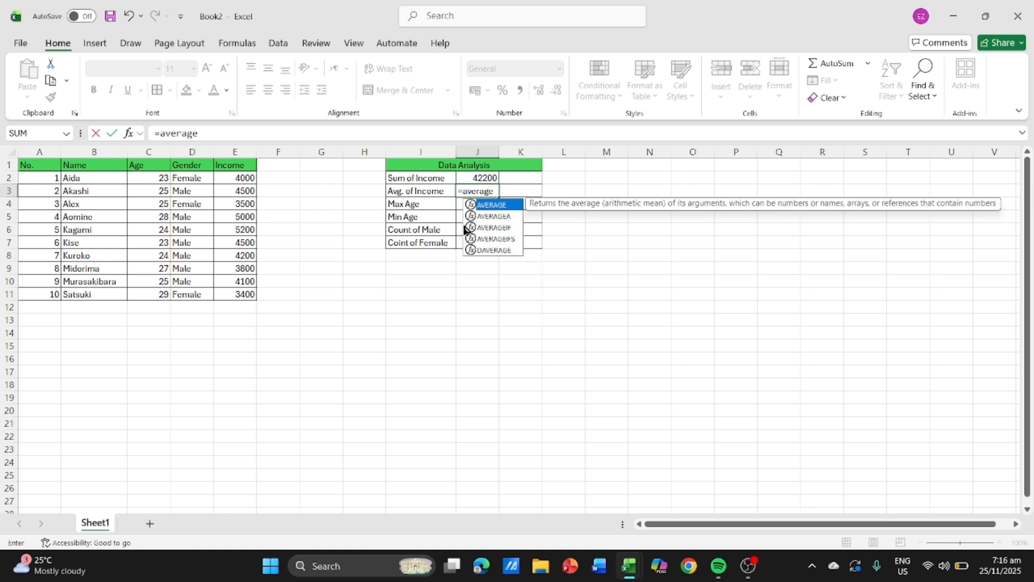
{"action": "type", "text": "("}
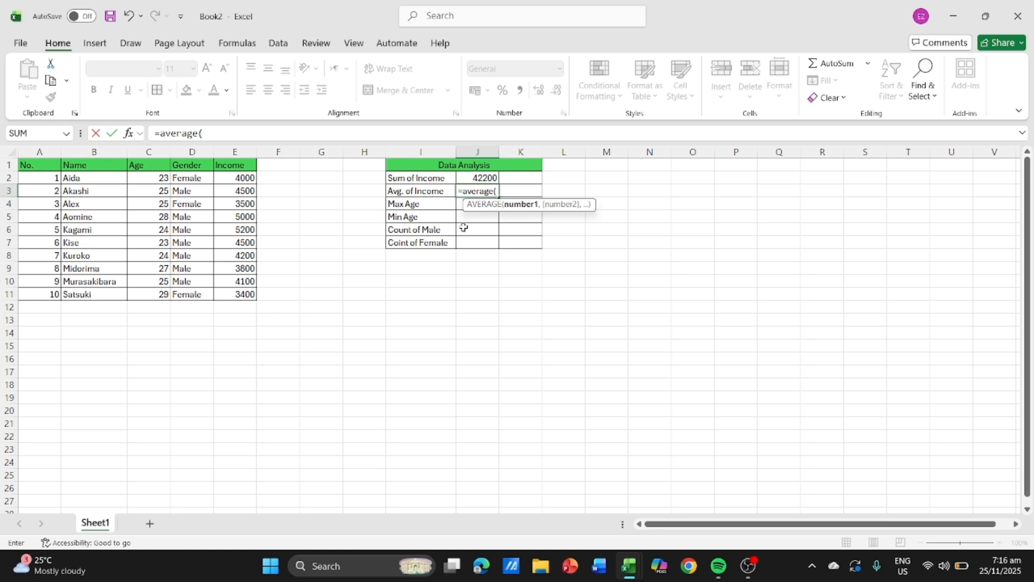
{"action": "type", "text": "e2"}
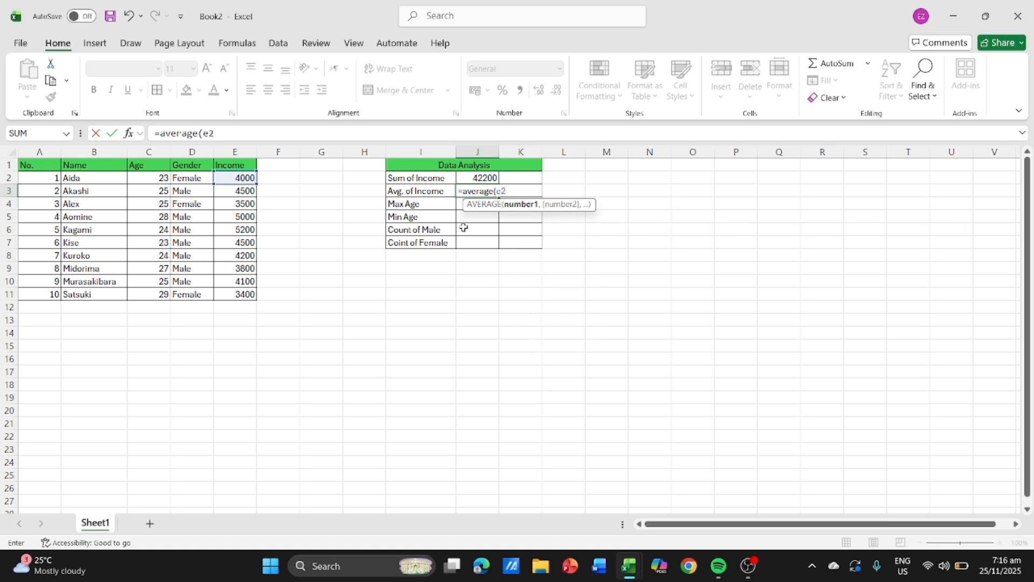
{"action": "type", "text": ";e11)"}
{"action": "key", "text": "Return"}
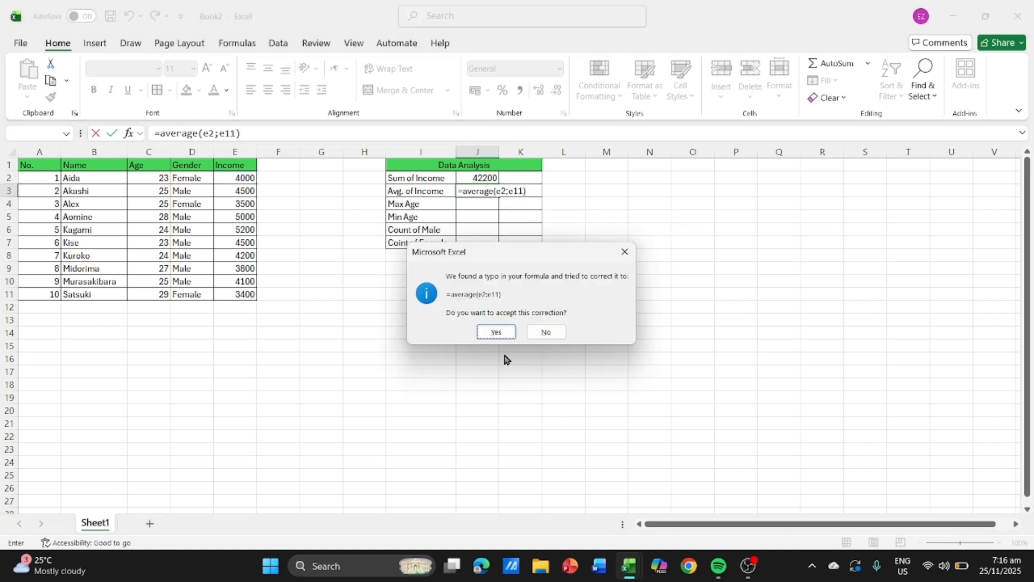
{"action": "left_click", "coordinate": [498, 330]}
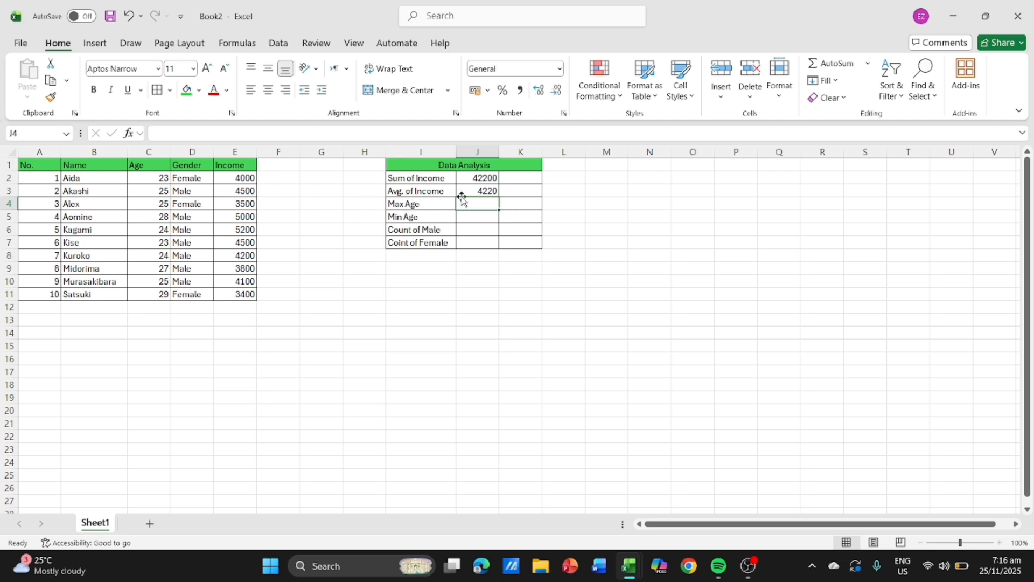
- Enter the text RICH in cell K3 beside the average income and fill the cell with green
{"action": "left_click", "coordinate": [521, 193]}
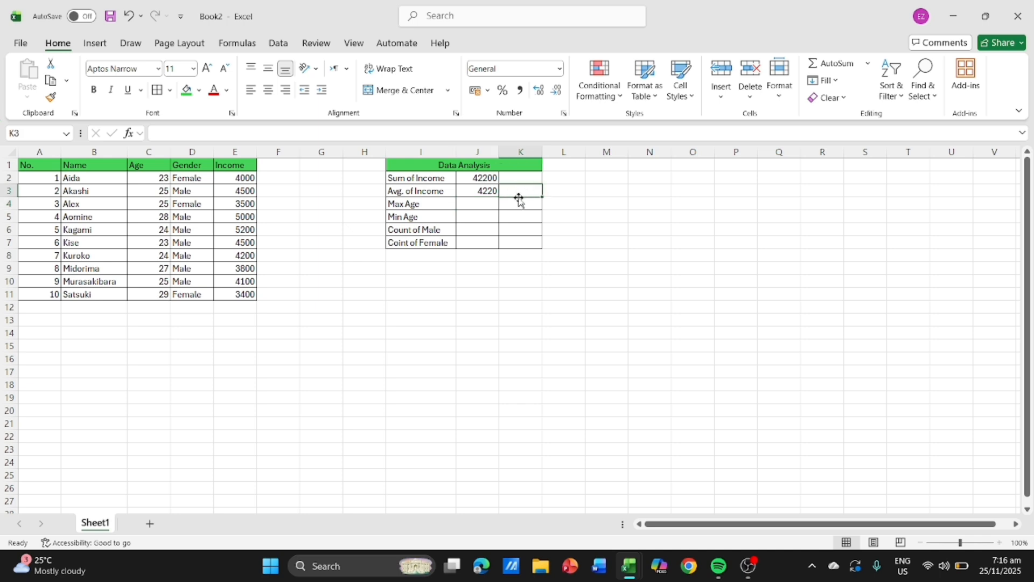
{"action": "type", "text": "RICH"}
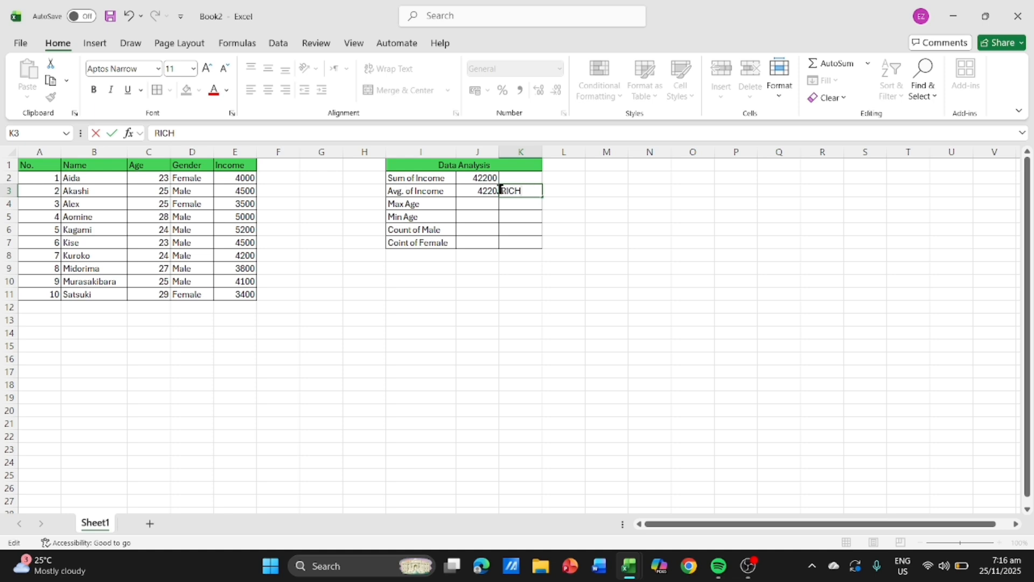
{"action": "left_click_drag", "start_coordinate": [501, 189], "coordinate": [524, 189]}
{"action": "left_click", "coordinate": [537, 189]}
{"action": "left_click", "coordinate": [488, 237]}
{"action": "left_click", "coordinate": [531, 194]}
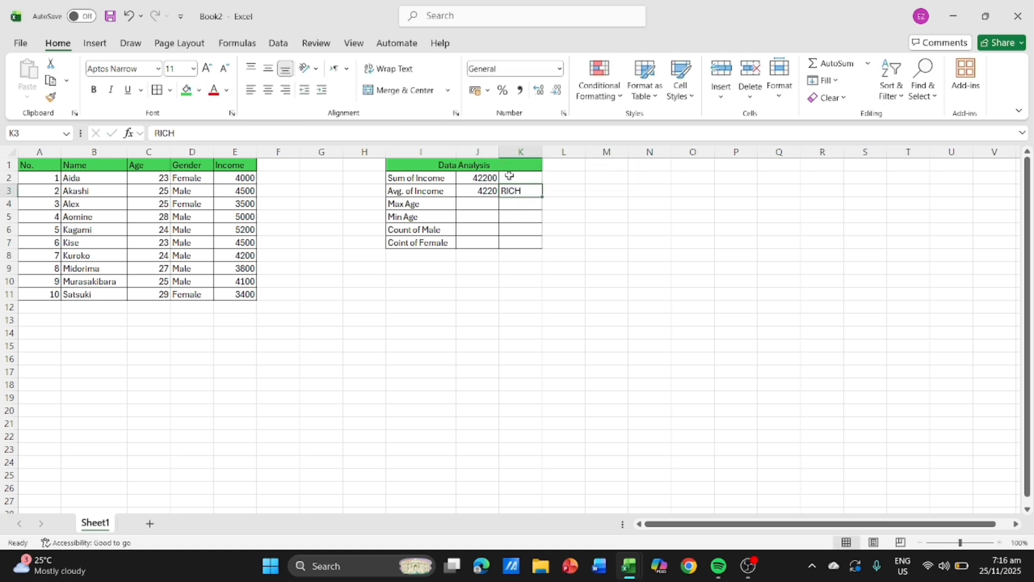
{"action": "left_click", "coordinate": [187, 94]}
- Highlight incomes in E2:E11 greater than 4220 with Green Fill with Dark Green Text using conditional formatting
{"action": "left_click_drag", "start_coordinate": [226, 179], "coordinate": [241, 295]}
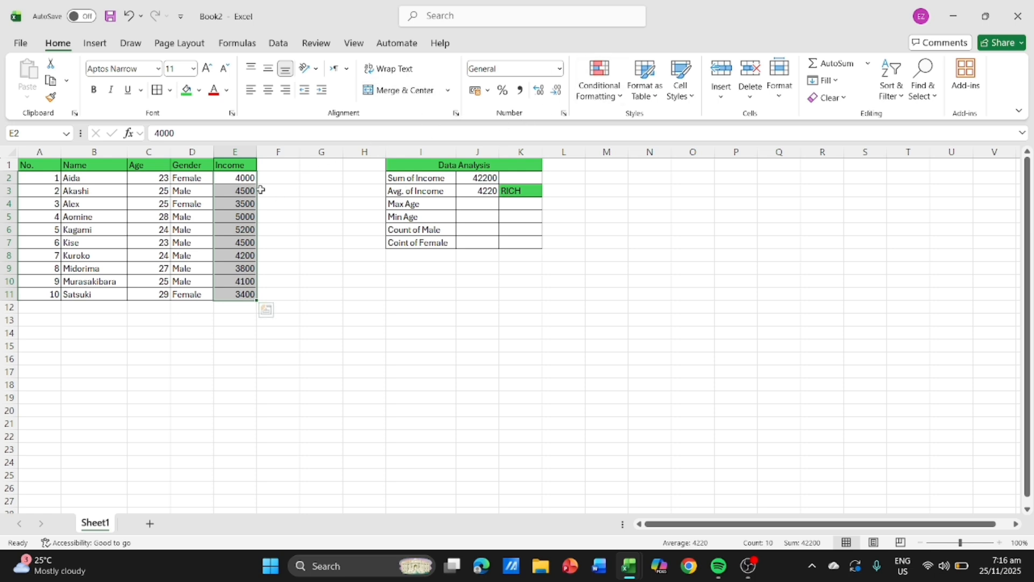
{"action": "left_click_drag", "start_coordinate": [245, 204], "coordinate": [244, 296]}
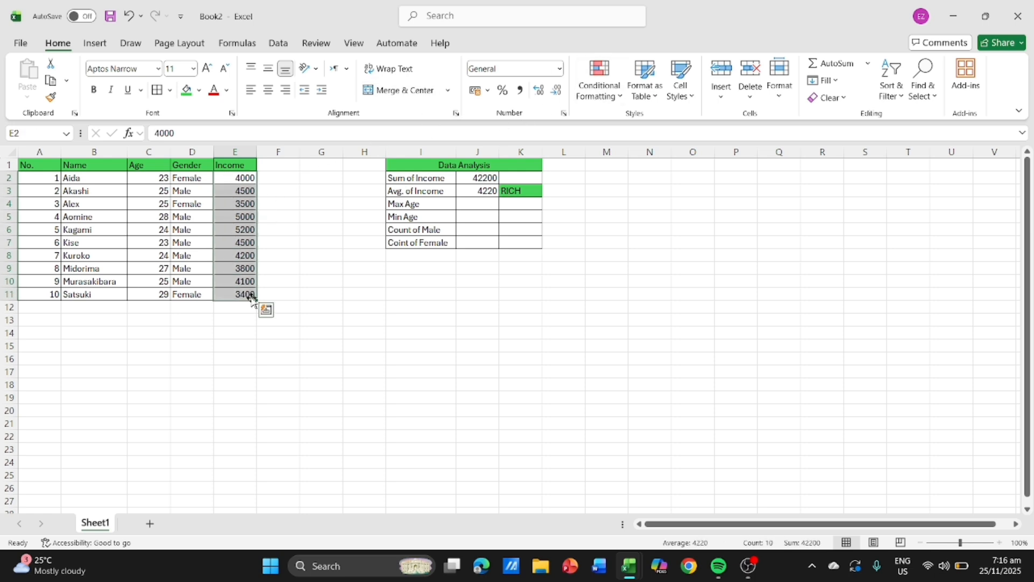
{"action": "left_click", "coordinate": [607, 71]}
{"action": "mouse_move", "coordinate": [632, 125]}
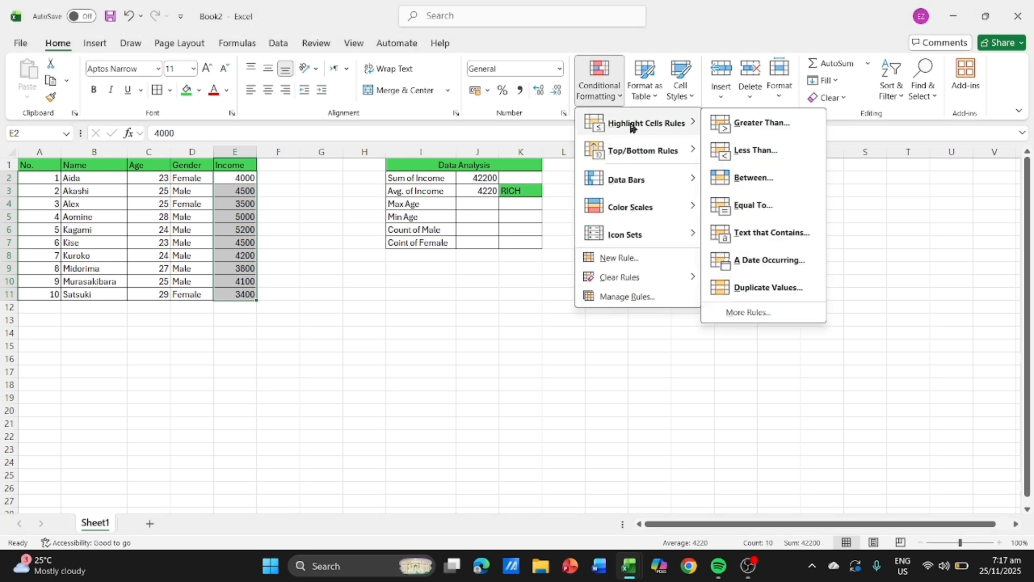
{"action": "left_click", "coordinate": [761, 124]}
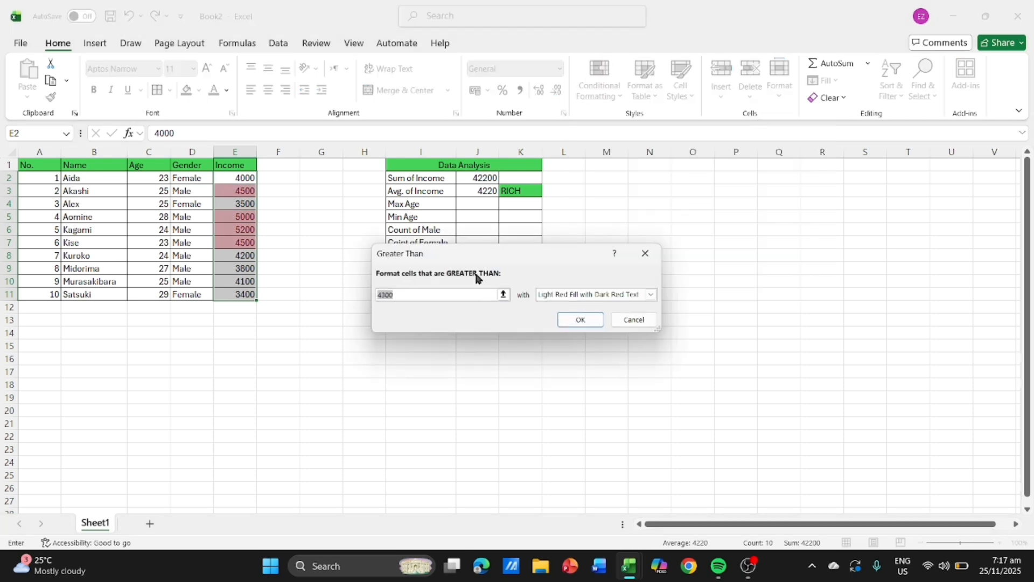
{"action": "key", "text": "BackSpace"}
{"action": "type", "text": "4"}
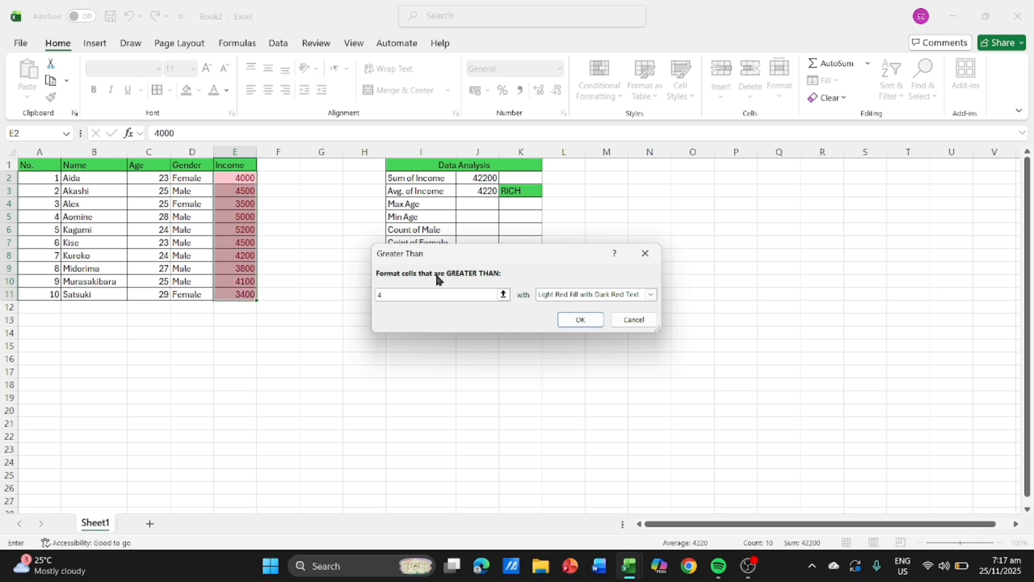
{"action": "type", "text": "220"}
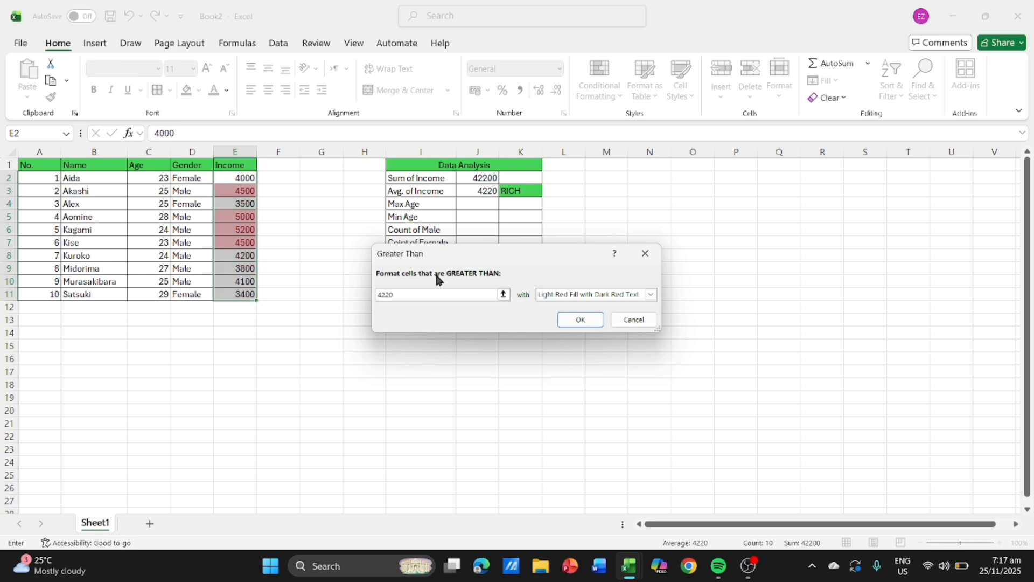
{"action": "left_click", "coordinate": [560, 295]}
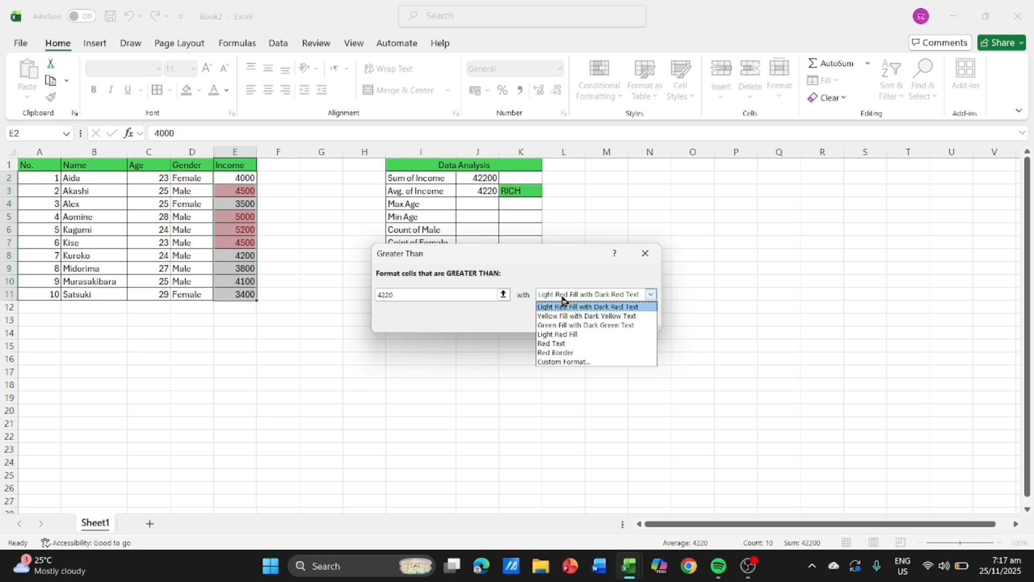
{"action": "left_click", "coordinate": [562, 326]}
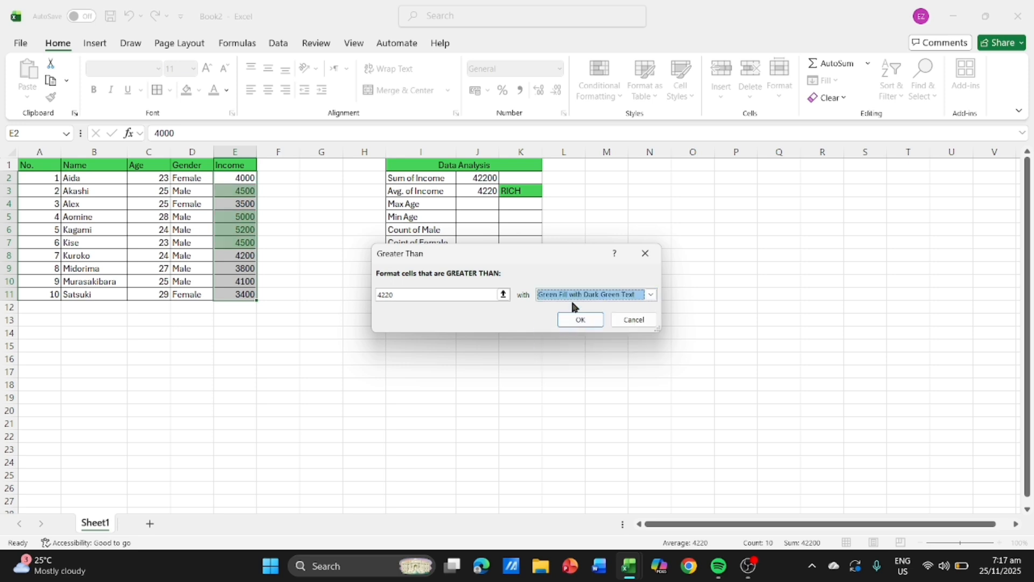
{"action": "left_click", "coordinate": [569, 322]}
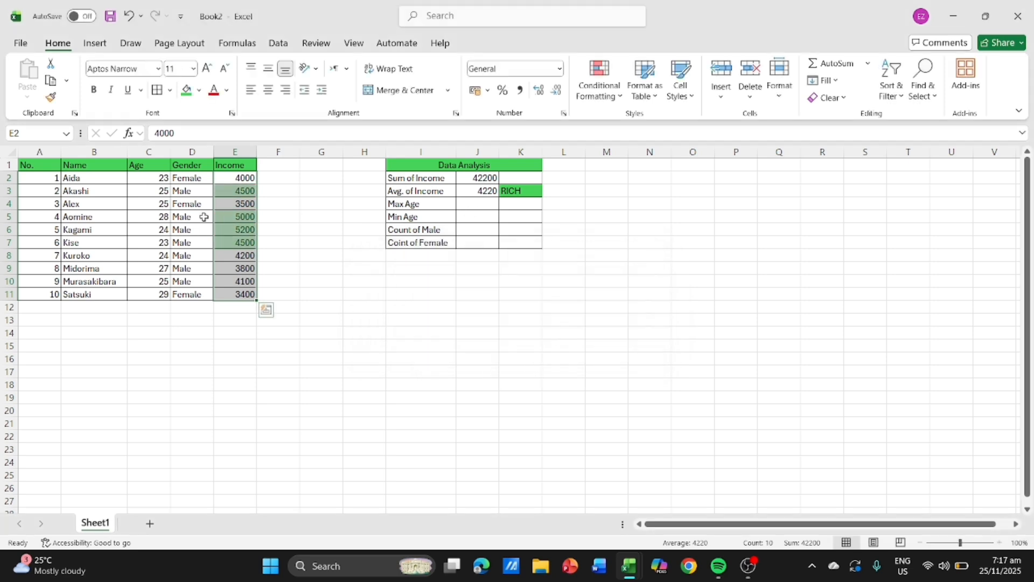
{"action": "left_click", "coordinate": [320, 296]}
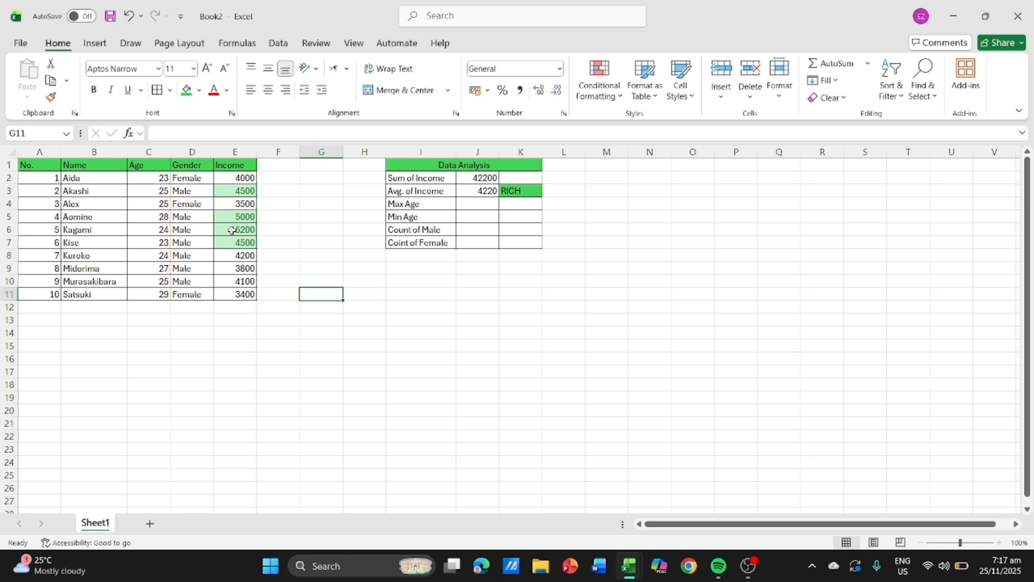
- Change the income in cell E8 to 4500
{"action": "left_click", "coordinate": [305, 239]}
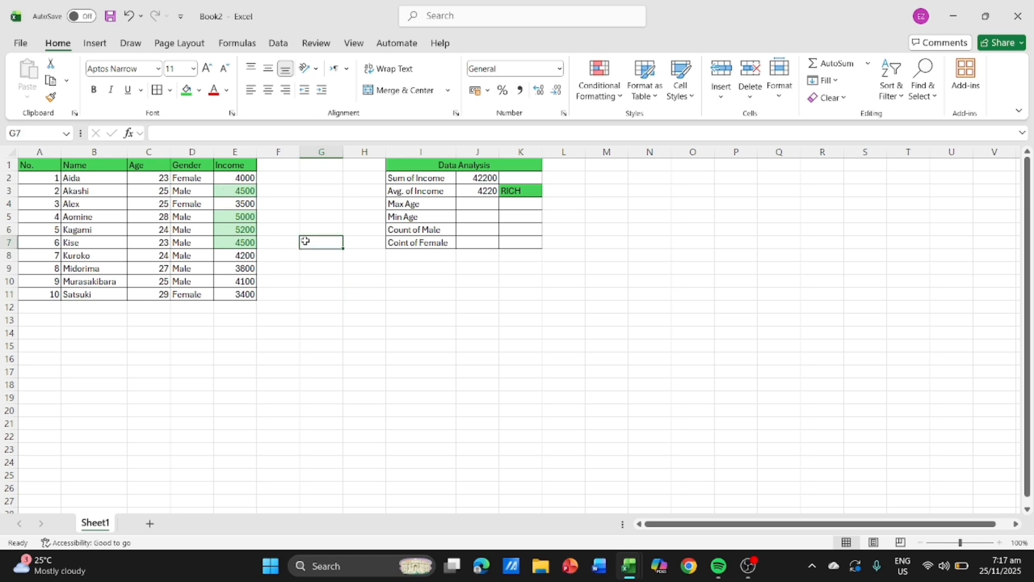
{"action": "left_click", "coordinate": [242, 257]}
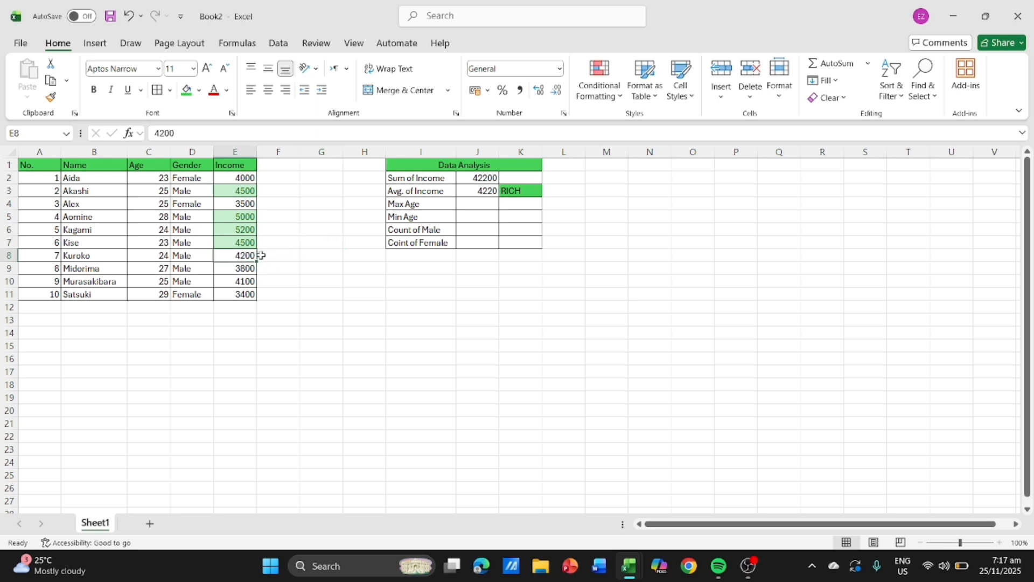
{"action": "type", "text": "45"}
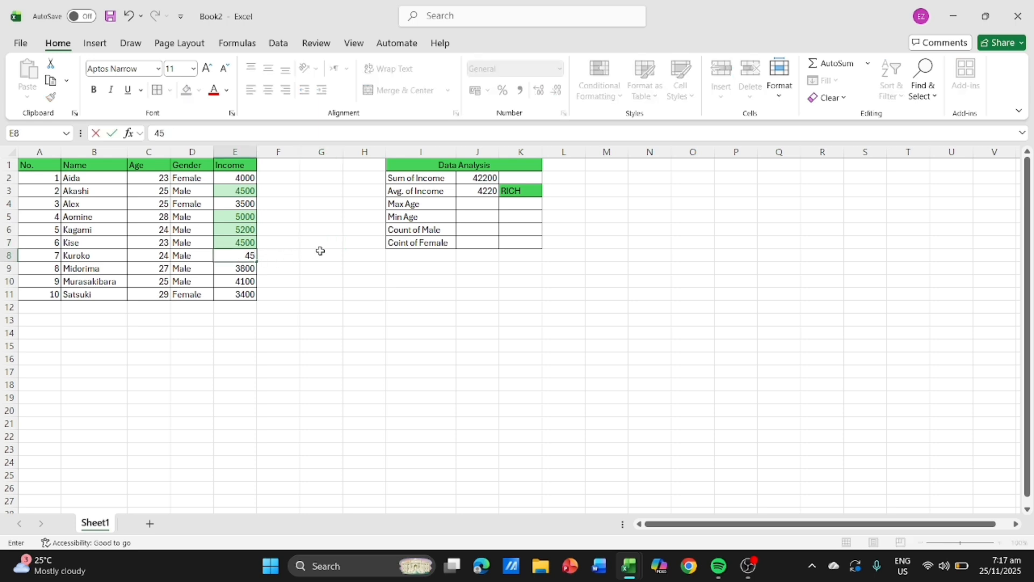
{"action": "type", "text": "00"}
{"action": "left_click", "coordinate": [330, 228]}
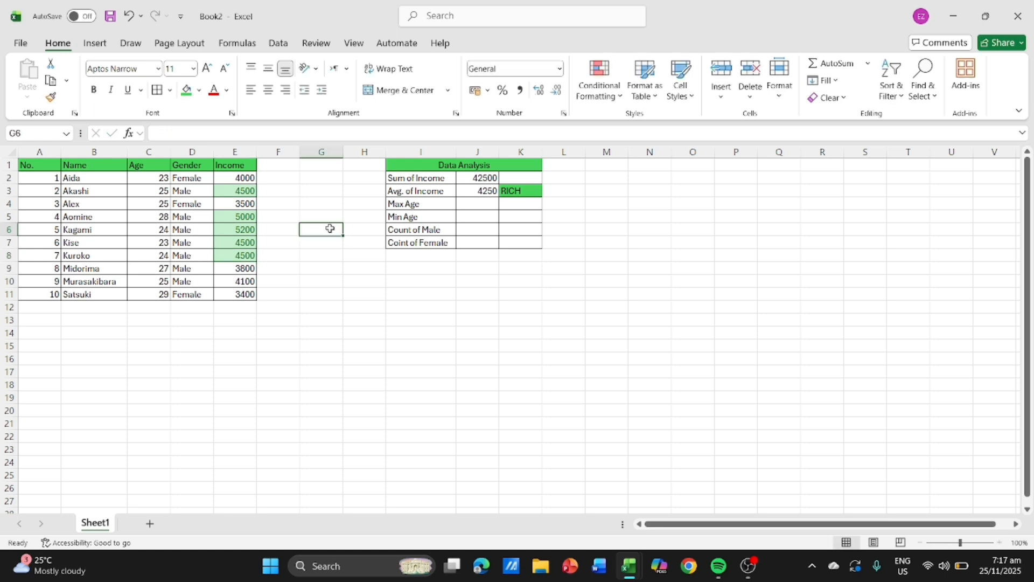
- Highlight incomes in E2:E11 greater than 4250 with Green Fill with Dark Green Text using conditional formatting
{"action": "left_click", "coordinate": [492, 194]}
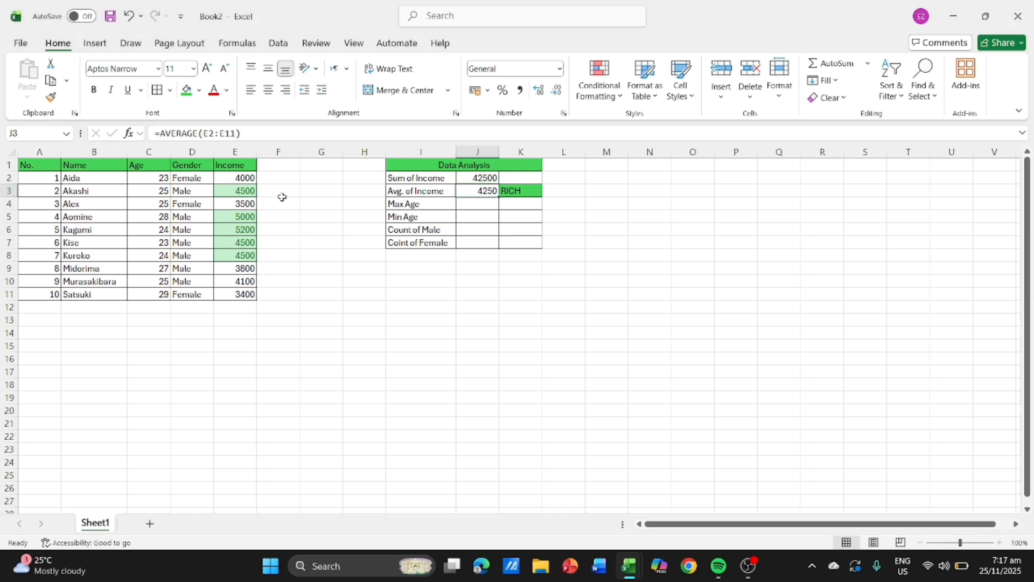
{"action": "left_click_drag", "start_coordinate": [225, 176], "coordinate": [243, 294]}
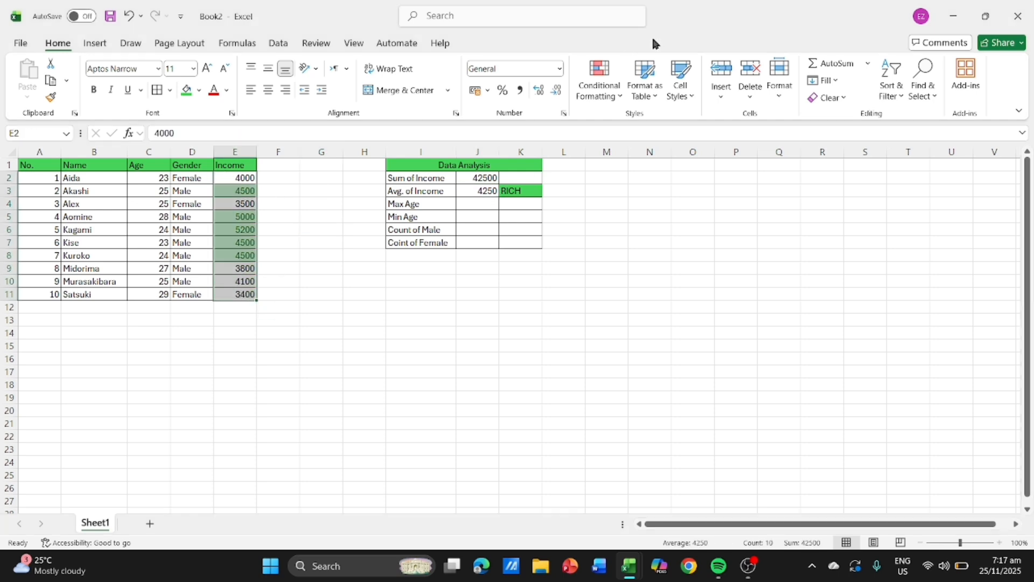
{"action": "left_click", "coordinate": [609, 81]}
{"action": "mouse_move", "coordinate": [663, 129]}
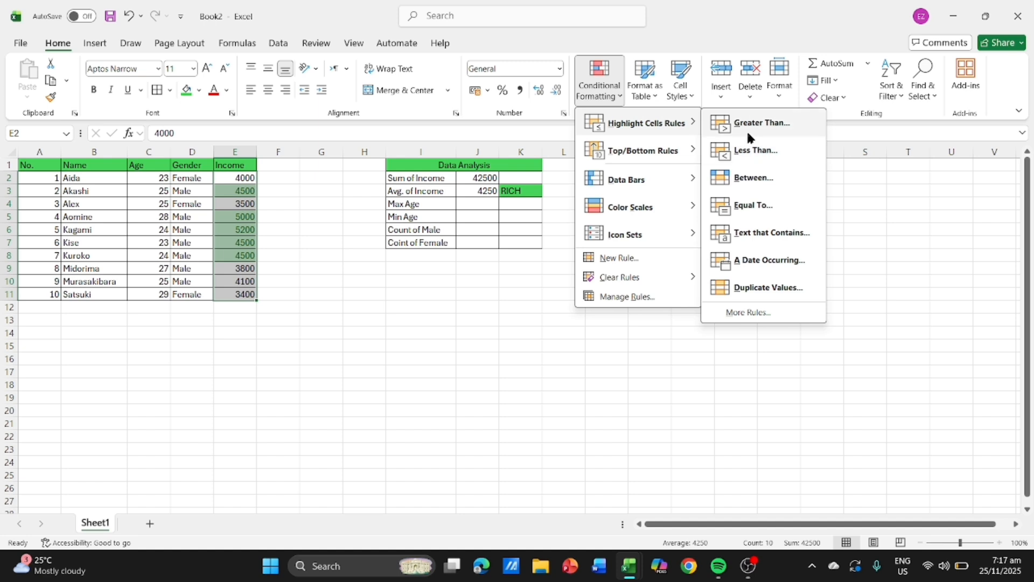
{"action": "left_click", "coordinate": [762, 123]}
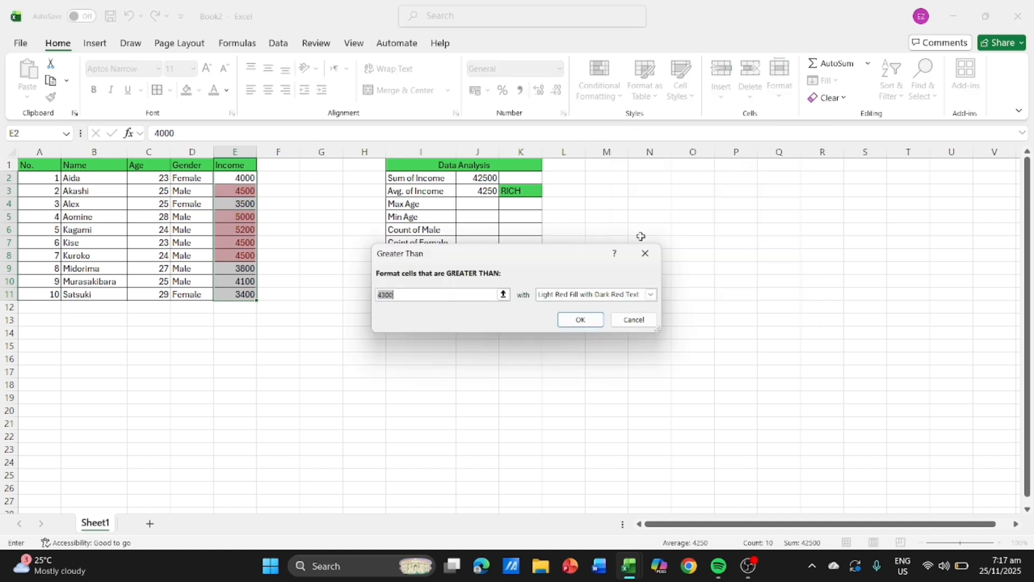
{"action": "type", "text": "43"}
{"action": "key", "text": "BackSpace"}
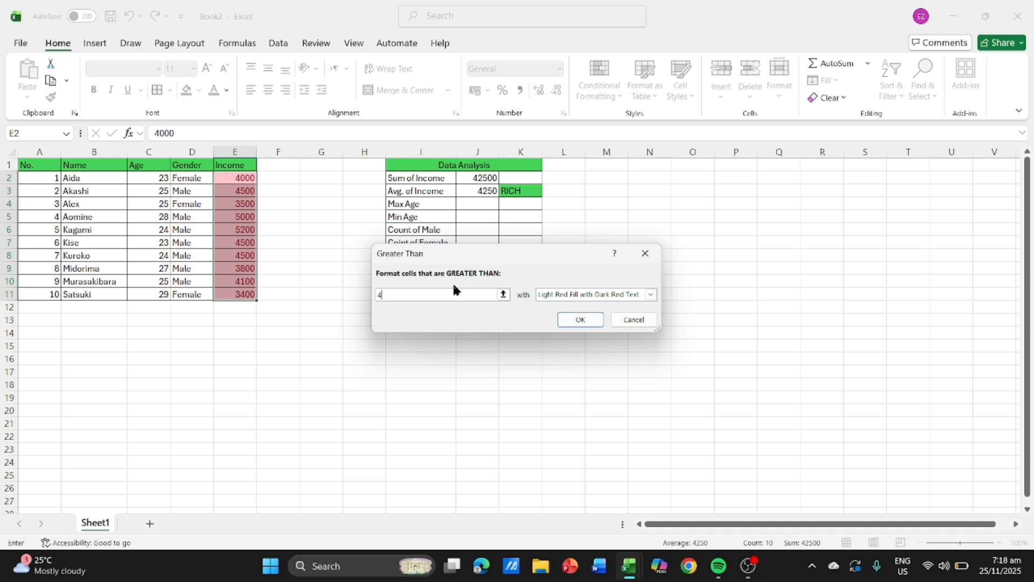
{"action": "type", "text": "250"}
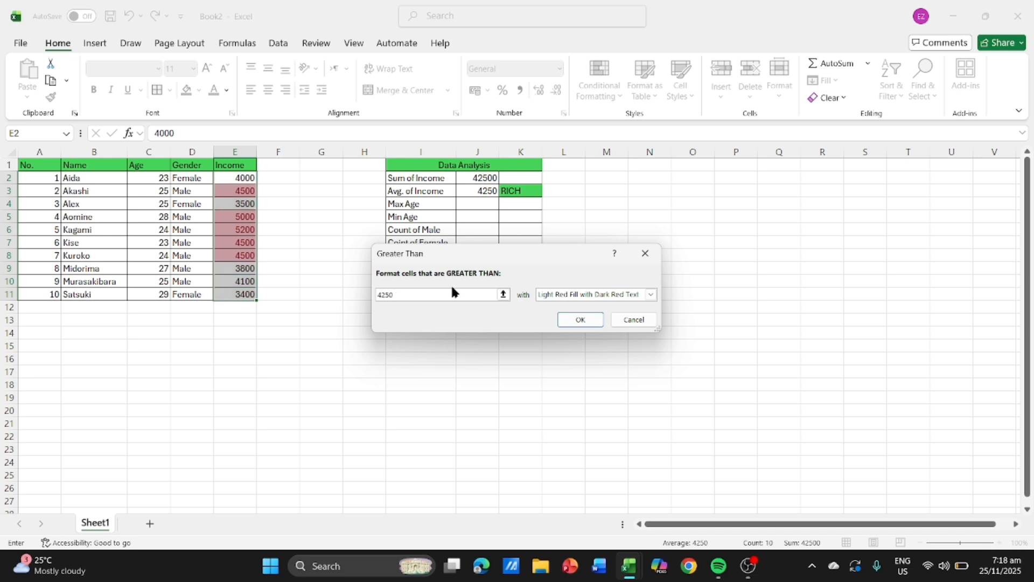
{"action": "left_click", "coordinate": [558, 294]}
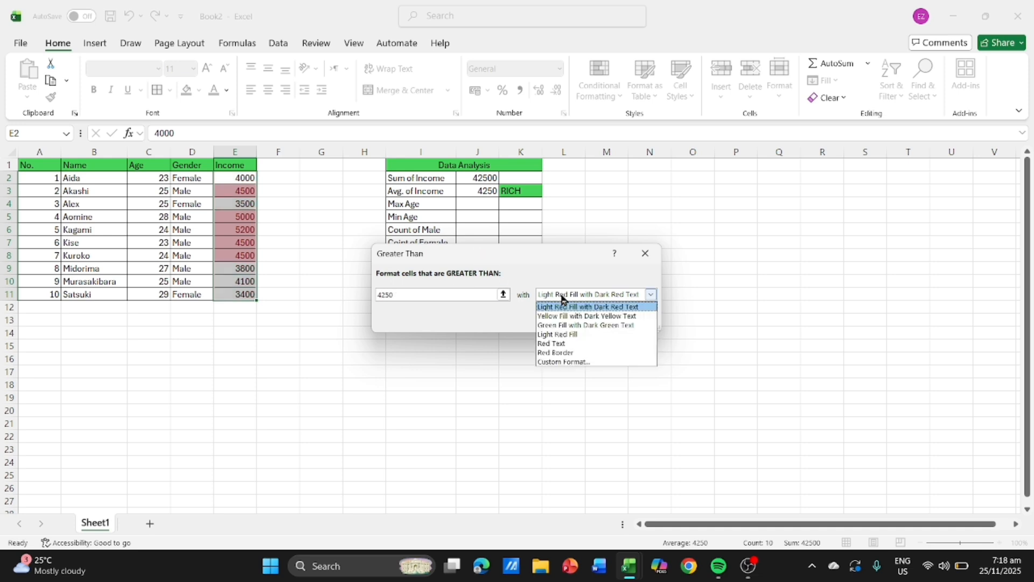
{"action": "left_click", "coordinate": [561, 326]}
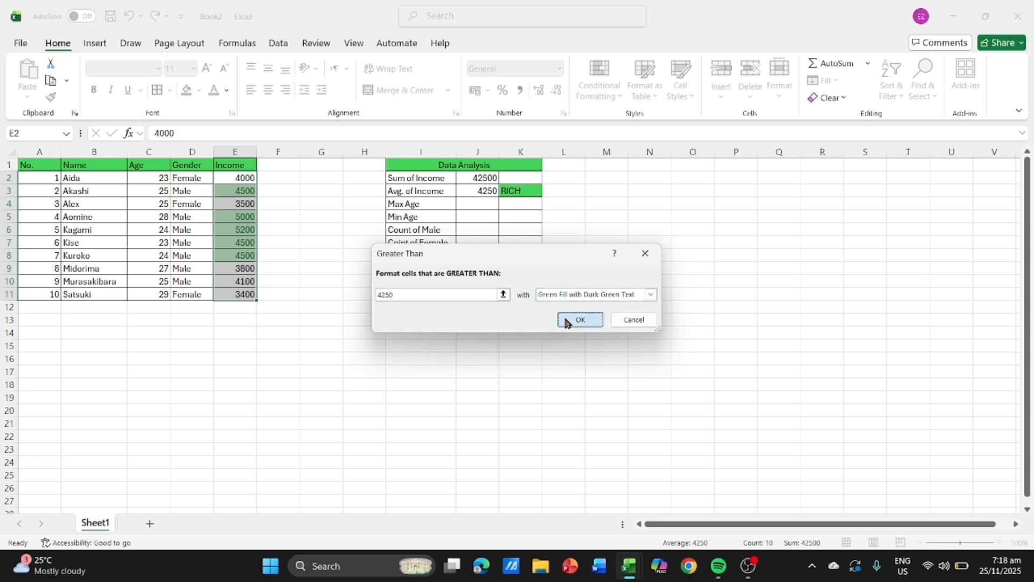
{"action": "left_click", "coordinate": [571, 319]}
{"action": "left_click", "coordinate": [202, 386]}
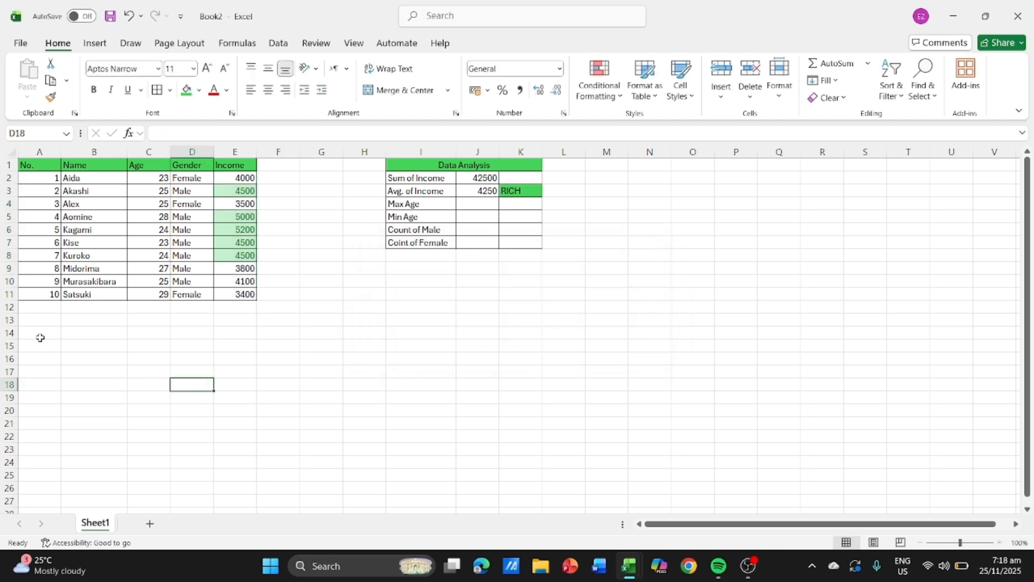
- Insert a PivotTable from the Age, Gender and Income data in C1:E11, placed on the existing worksheet at A15:C21
{"action": "left_click_drag", "start_coordinate": [34, 341], "coordinate": [156, 423]}
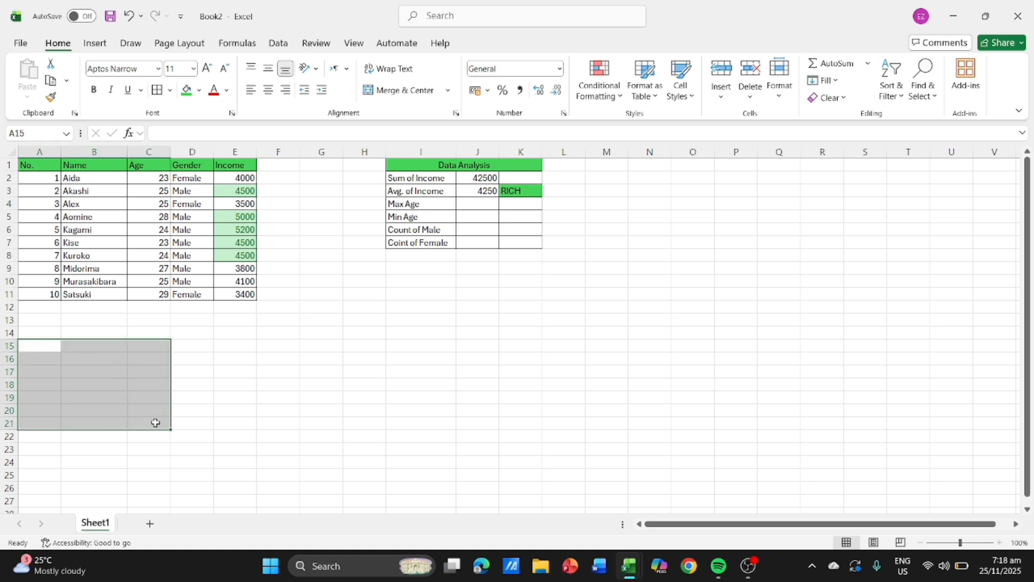
{"action": "left_click", "coordinate": [101, 46]}
{"action": "left_click", "coordinate": [31, 75]}
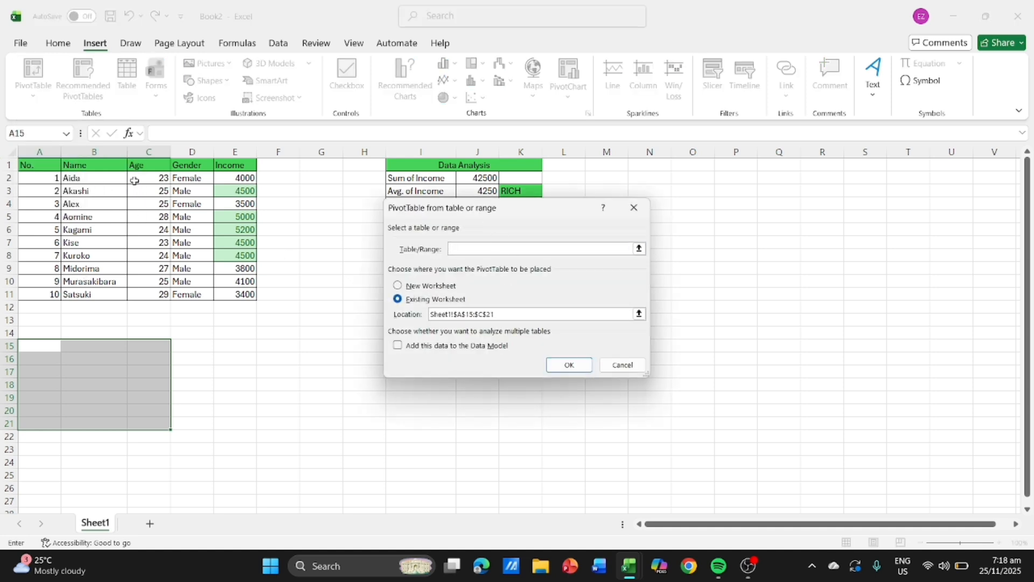
{"action": "left_click_drag", "start_coordinate": [143, 165], "coordinate": [246, 292]}
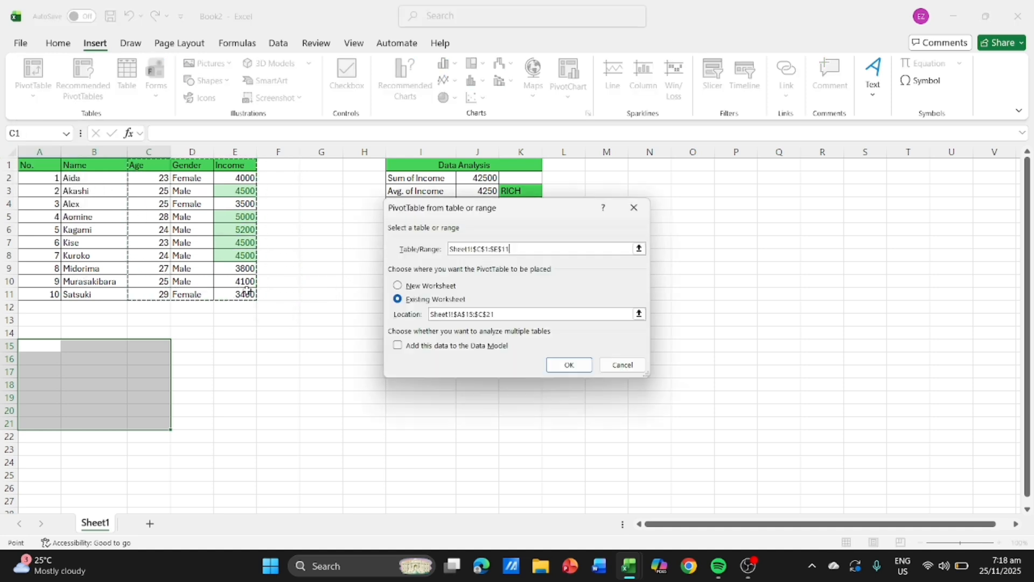
{"action": "left_click", "coordinate": [569, 365]}
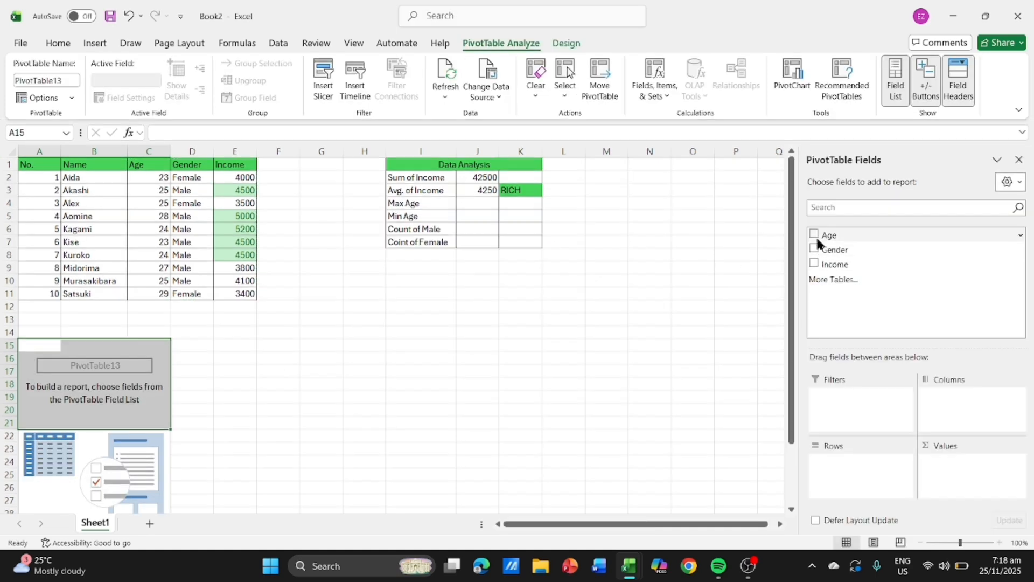
- Add the Age, Gender and Income fields to the PivotTable report
{"action": "left_click", "coordinate": [815, 234]}
{"action": "left_click", "coordinate": [814, 249]}
{"action": "left_click", "coordinate": [814, 263]}
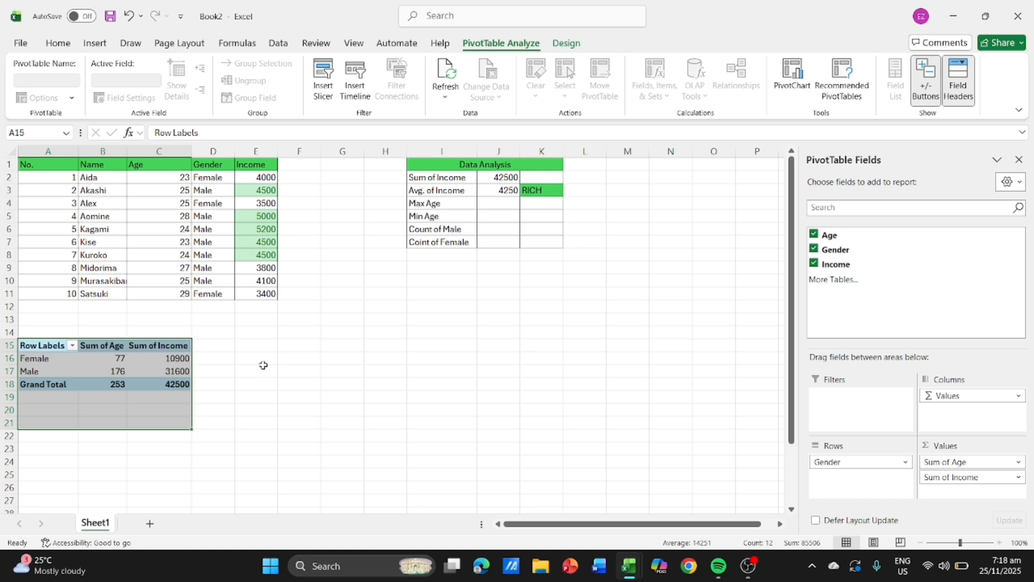
- Undo the added fields and the PivotTable built from C1:E11
{"action": "key", "text": "ctrl+z"}
{"action": "key", "text": "ctrl+z"}
{"action": "key", "text": "ctrl+z"}
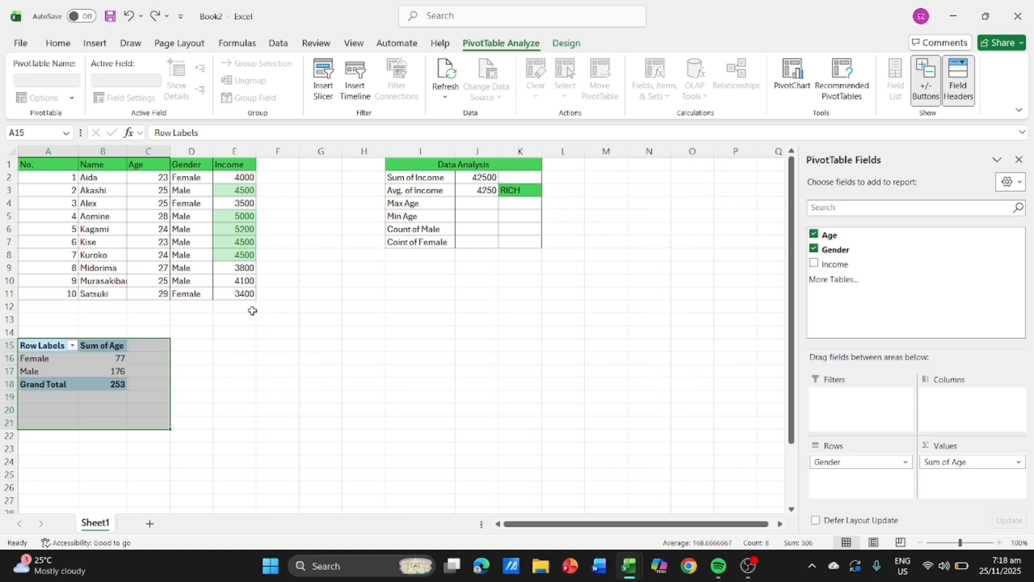
{"action": "key", "text": "ctrl+z"}
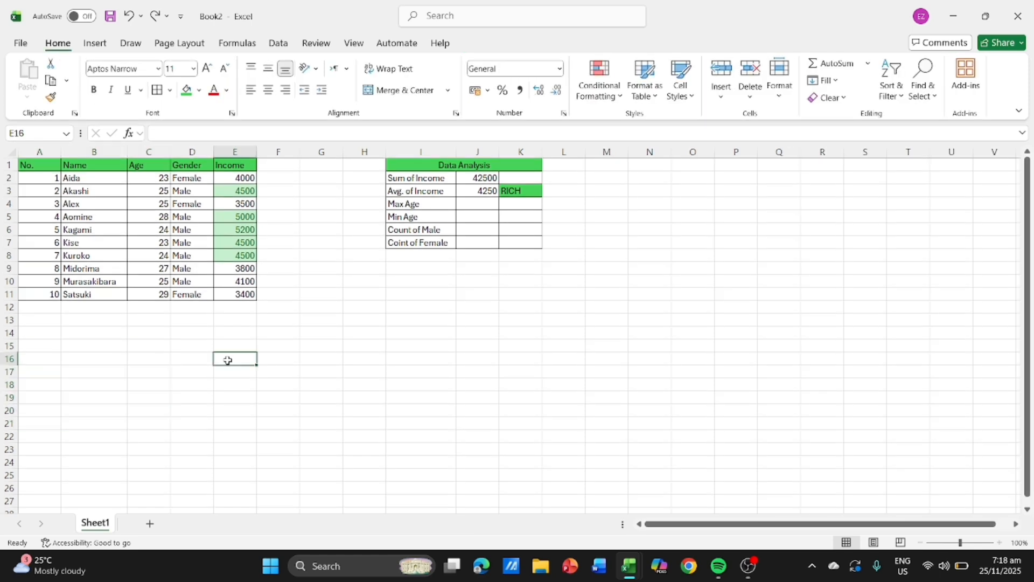
- Copy the Age, Gender and Income columns in C1:E11 and paste them starting at cell F1
{"action": "left_click_drag", "start_coordinate": [140, 165], "coordinate": [247, 294]}
{"action": "key", "text": "ctrl+c"}
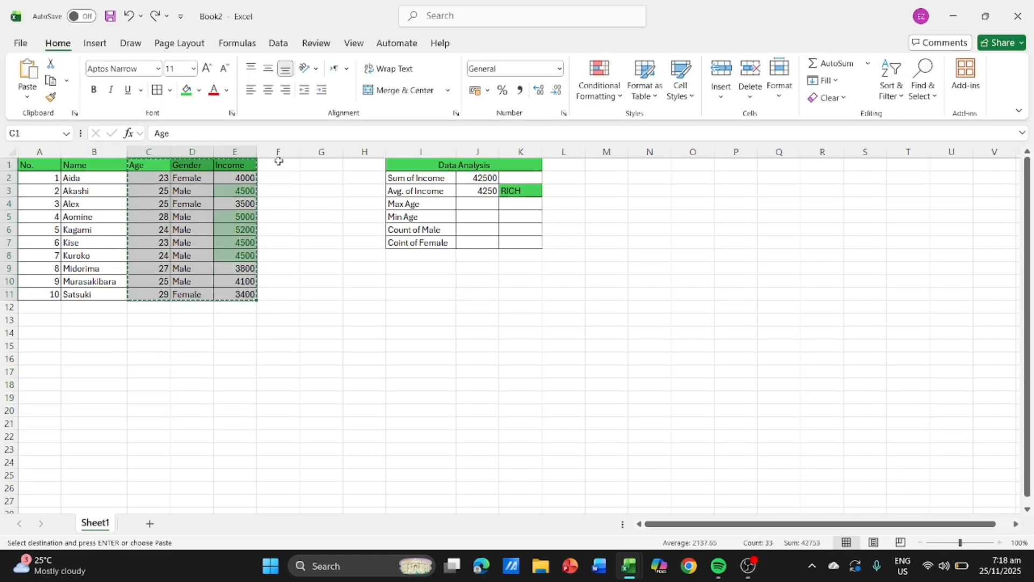
{"action": "left_click", "coordinate": [279, 163]}
{"action": "key", "text": "ctrl+v"}
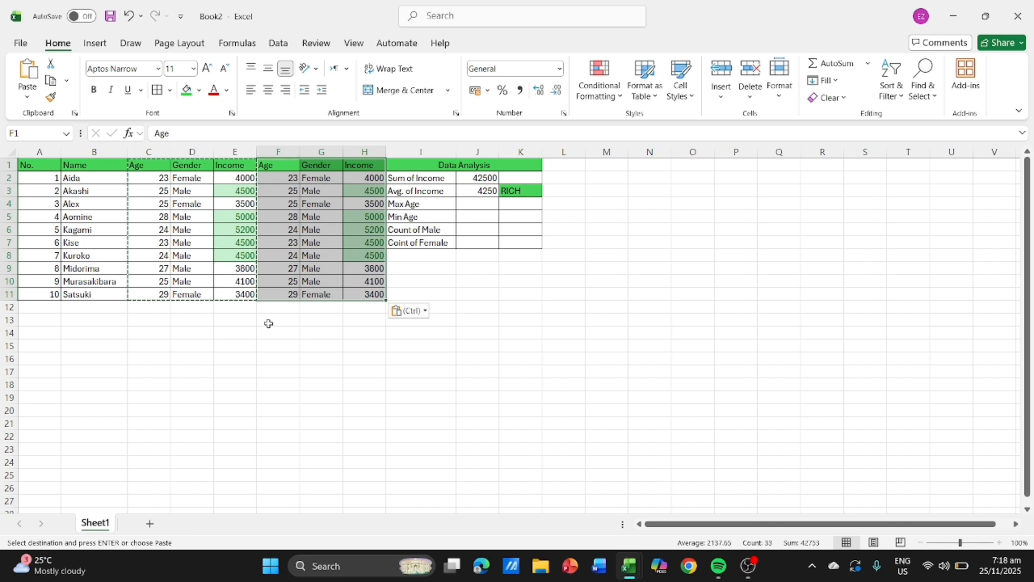
{"action": "left_click", "coordinate": [245, 344]}
{"action": "key", "text": "Escape"}
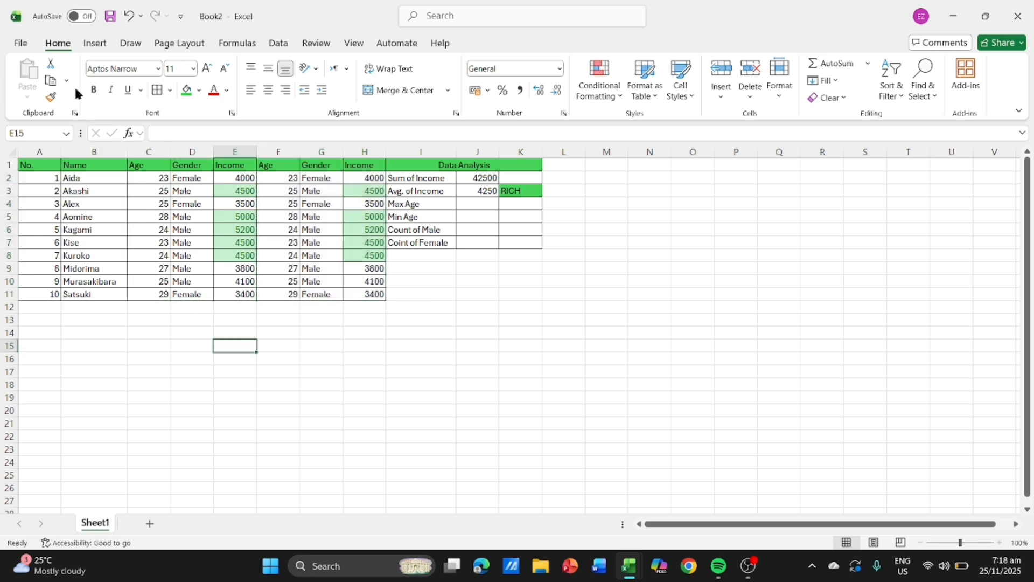
- Insert a PivotTable from the range C1:H11, placed on the existing worksheet at A15:B20
{"action": "left_click_drag", "start_coordinate": [39, 346], "coordinate": [111, 406]}
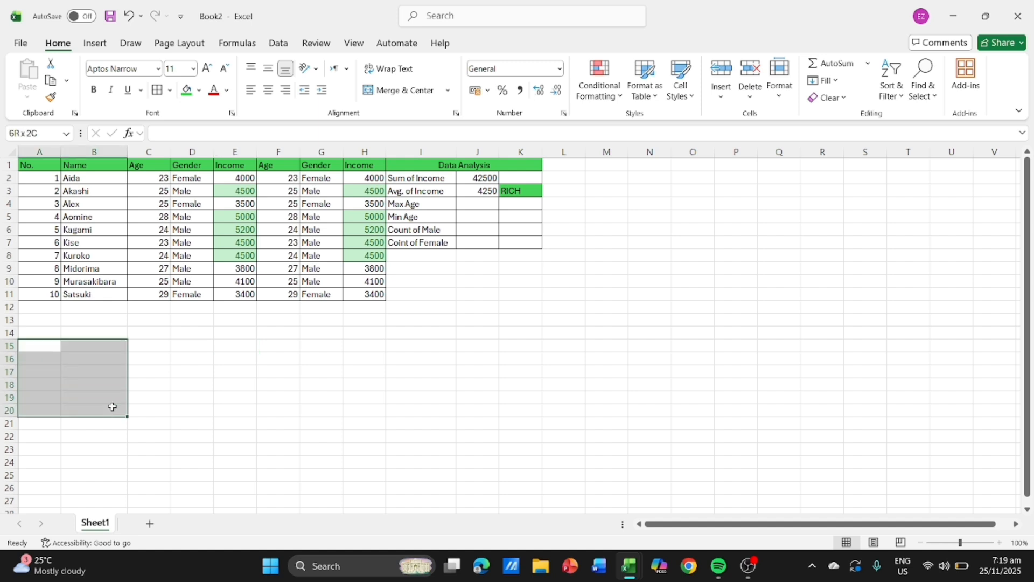
{"action": "left_click", "coordinate": [95, 43]}
{"action": "left_click", "coordinate": [27, 73]}
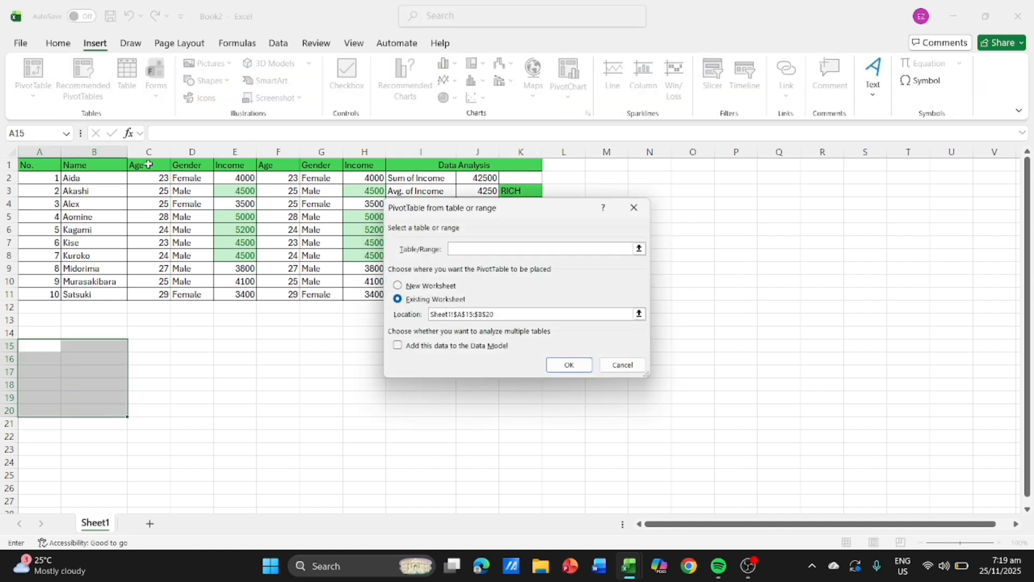
{"action": "left_click_drag", "start_coordinate": [149, 164], "coordinate": [365, 295]}
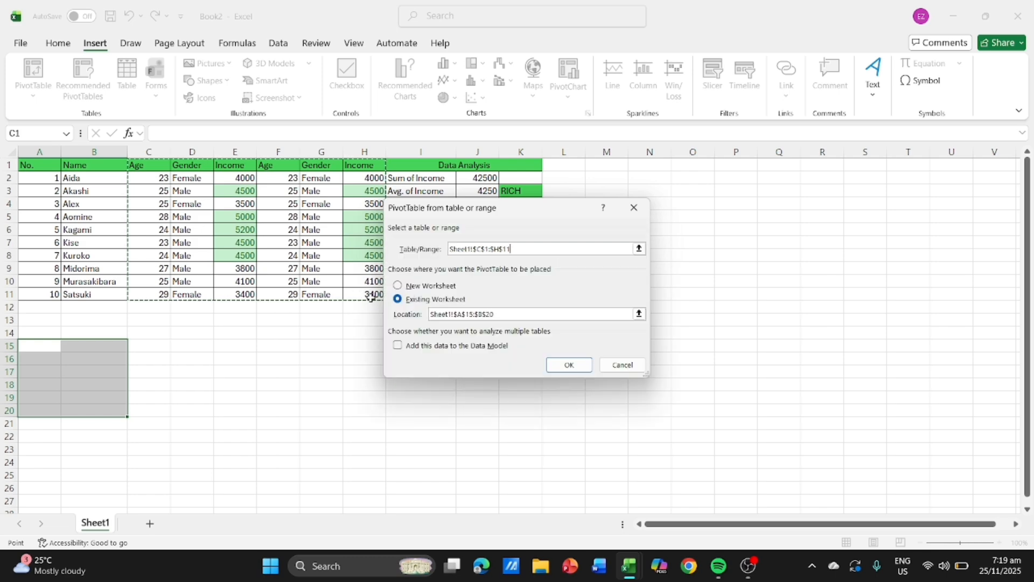
{"action": "left_click", "coordinate": [571, 366]}
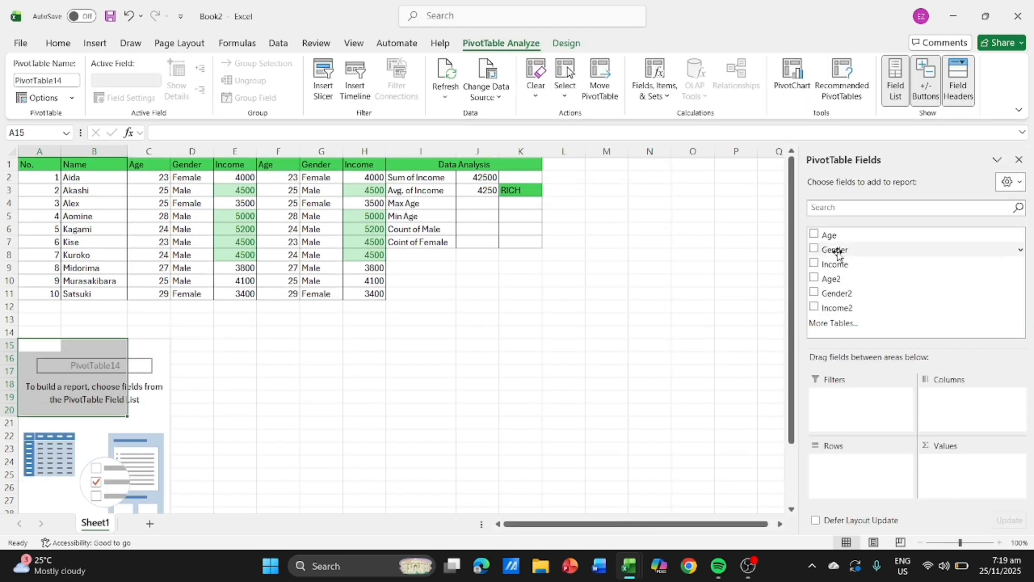
- Add the Age, Gender, Income, Age2 and Gender2 fields to the PivotTable report
{"action": "left_click", "coordinate": [814, 233]}
{"action": "left_click", "coordinate": [815, 249]}
{"action": "left_click", "coordinate": [814, 264]}
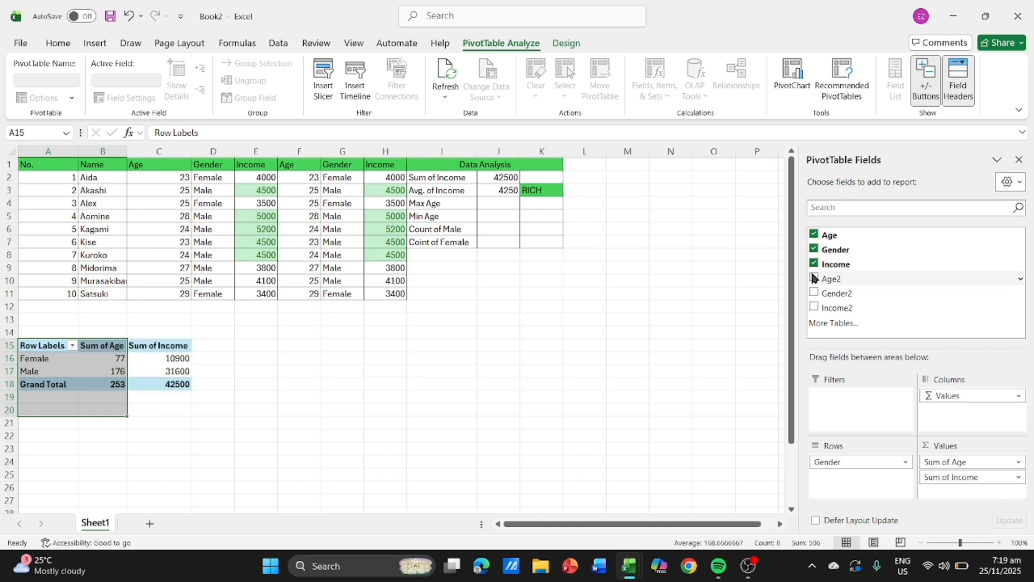
{"action": "left_click", "coordinate": [814, 278]}
{"action": "left_click", "coordinate": [813, 292]}
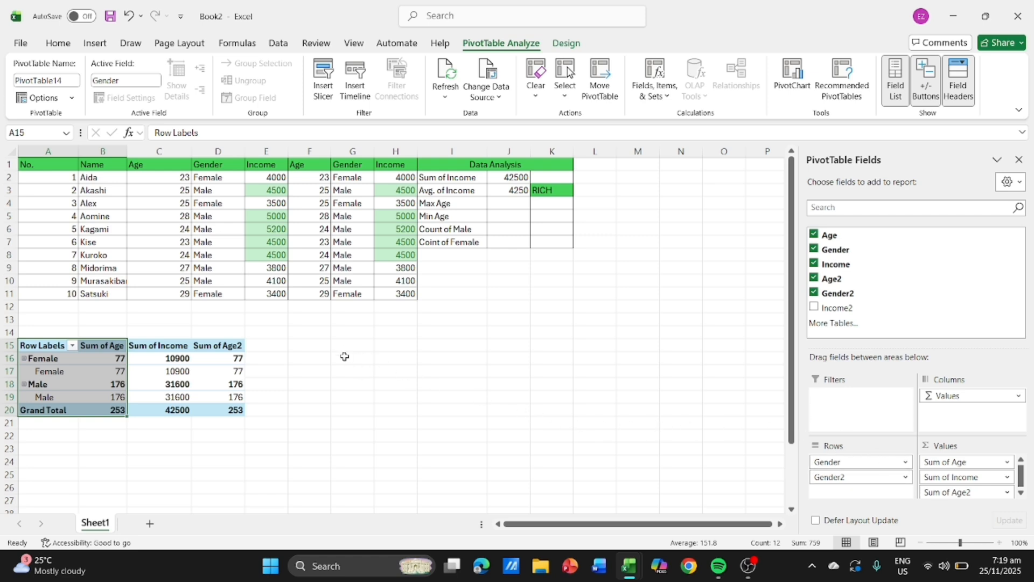
- Undo the added fields and the PivotTable built from C1:H11
{"action": "key", "text": "ctrl+z"}
{"action": "key", "text": "ctrl+z"}
{"action": "key", "text": "ctrl+z"}
{"action": "key", "text": "ctrl+z"}
{"action": "key", "text": "ctrl+z"}
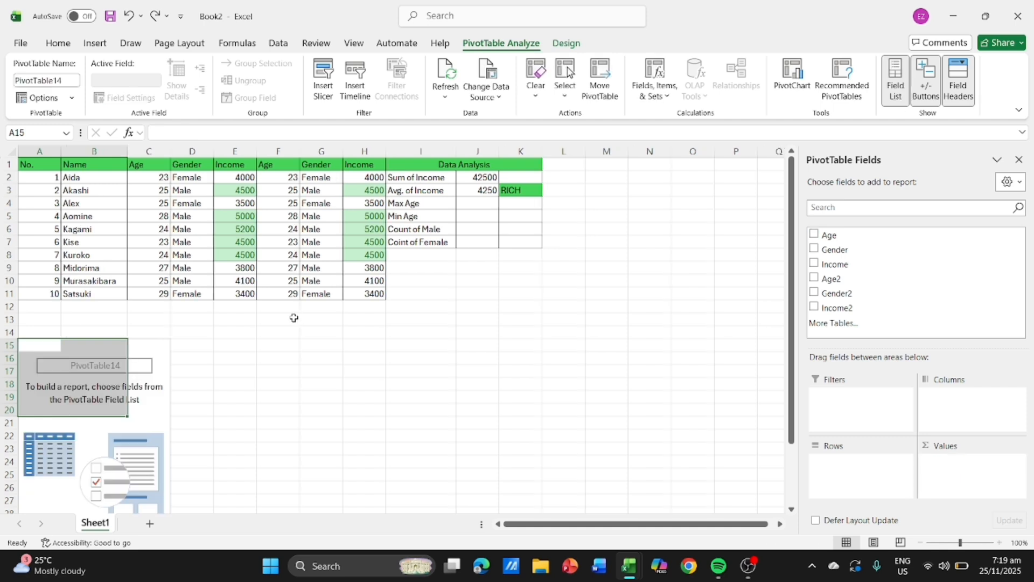
{"action": "key", "text": "ctrl+z"}
- Insert a PivotTable from the range B1:H11, including the Name column, placed on the existing worksheet at A16:C21
{"action": "left_click_drag", "start_coordinate": [81, 165], "coordinate": [353, 297]}
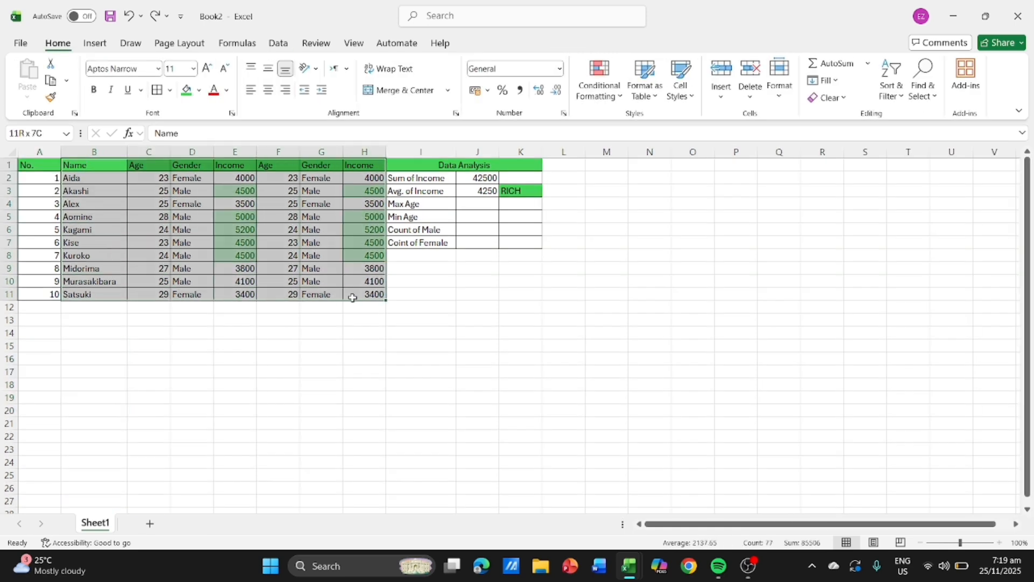
{"action": "left_click", "coordinate": [149, 333]}
{"action": "left_click_drag", "start_coordinate": [41, 359], "coordinate": [151, 427]}
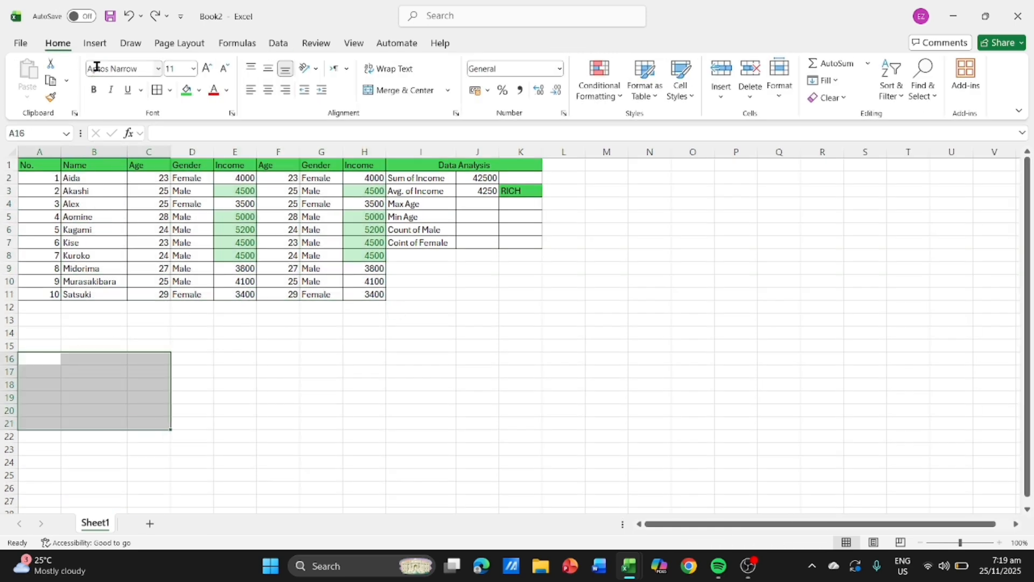
{"action": "left_click", "coordinate": [95, 46]}
{"action": "left_click", "coordinate": [34, 70]}
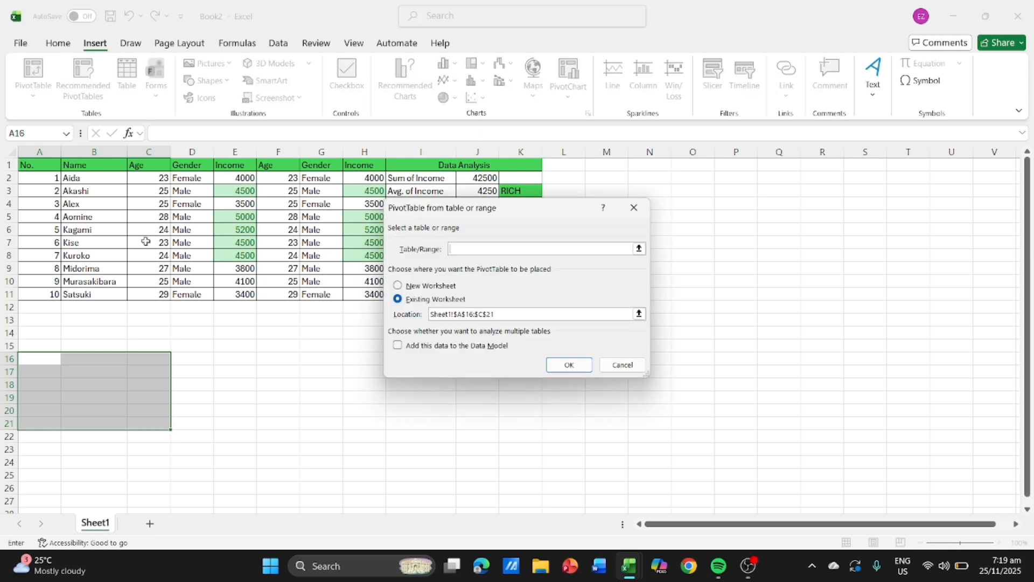
{"action": "left_click_drag", "start_coordinate": [83, 169], "coordinate": [372, 297]}
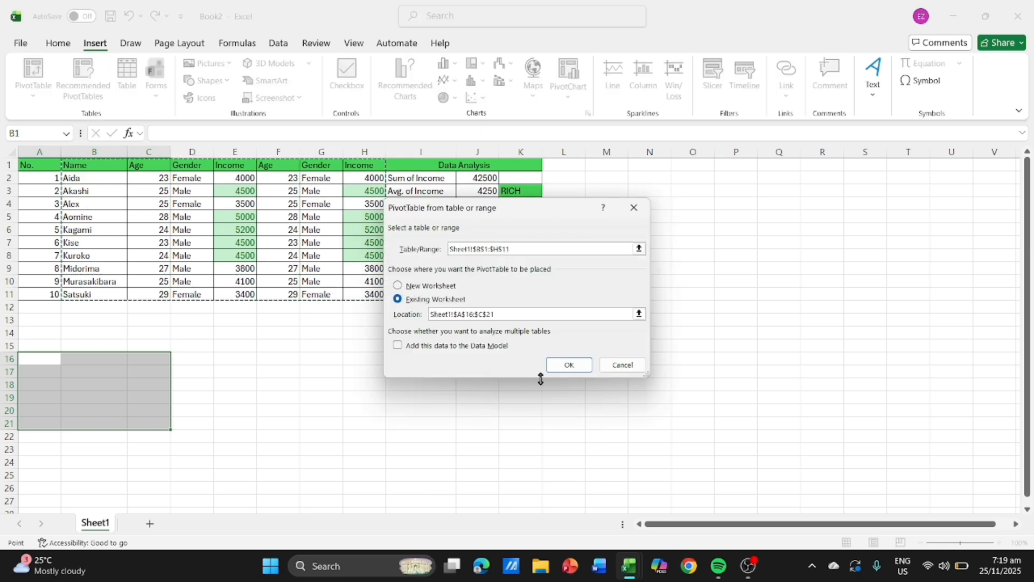
{"action": "left_click", "coordinate": [568, 366]}
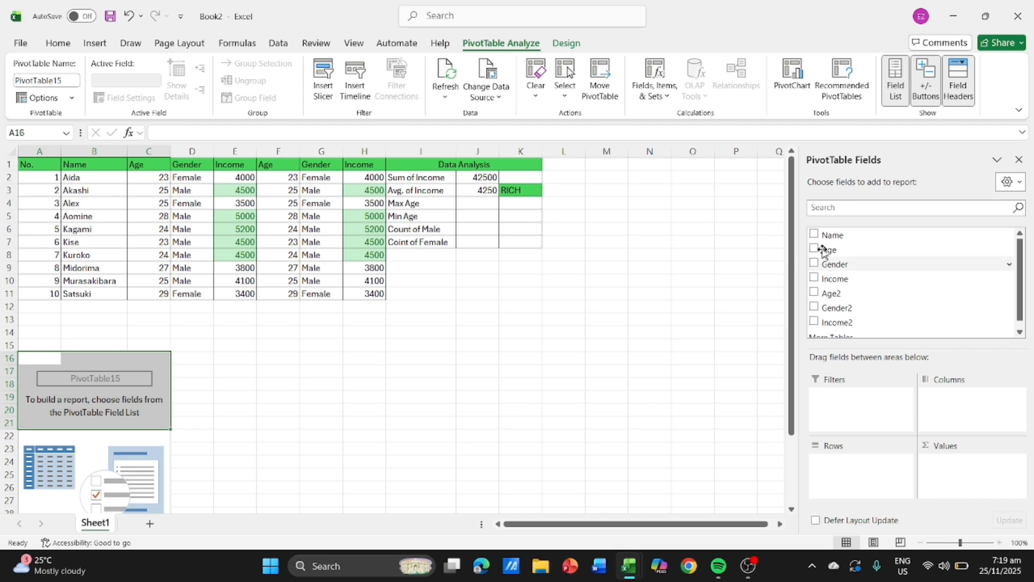
- Add the Name, Age, Gender, Income, Age2 and Gender2 fields to the PivotTable report
{"action": "left_click", "coordinate": [814, 235]}
{"action": "left_click", "coordinate": [814, 249]}
{"action": "left_click", "coordinate": [814, 264]}
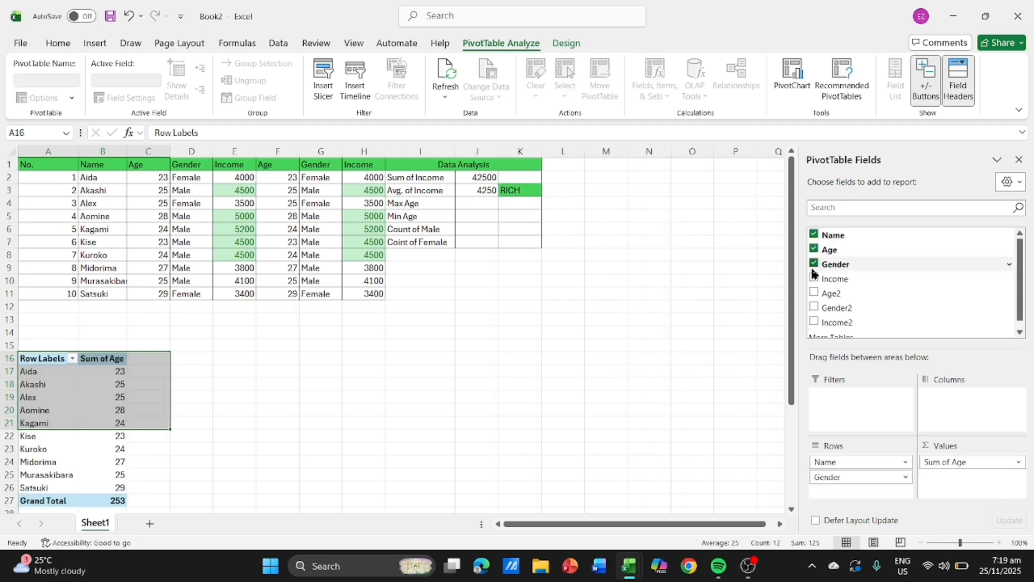
{"action": "left_click", "coordinate": [814, 279]}
{"action": "left_click", "coordinate": [814, 293]}
{"action": "left_click", "coordinate": [814, 308]}
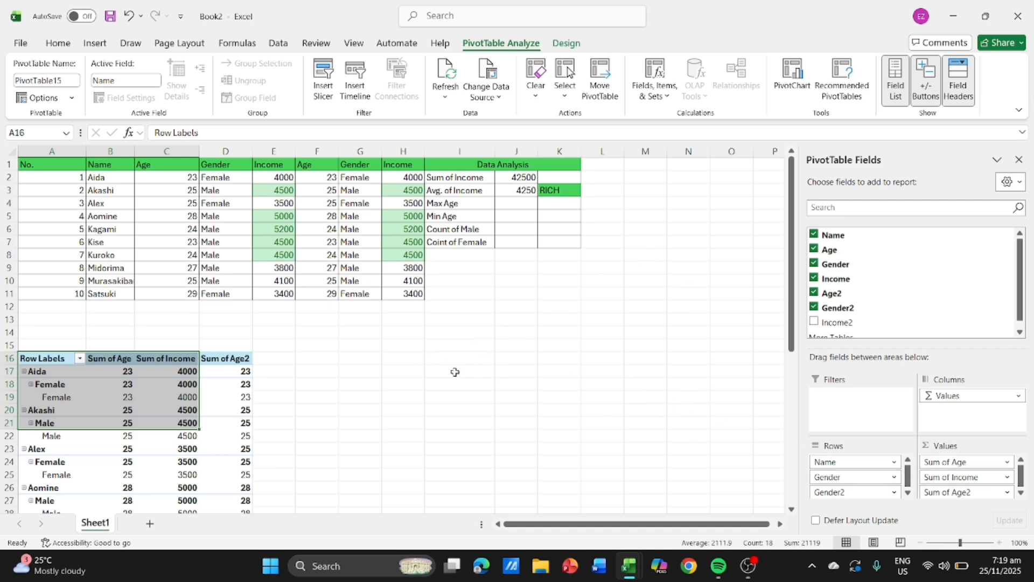
- Move the Gender2 field from the PivotTable's Rows area to Values, between Sum of Income and Sum of Age2
{"action": "scroll", "coordinate": [348, 377], "scroll_direction": "down", "scroll_amount": 4}
{"action": "scroll", "coordinate": [346, 368], "scroll_direction": "down", "scroll_amount": 8}
{"action": "scroll", "coordinate": [345, 368], "scroll_direction": "up", "scroll_amount": 9}
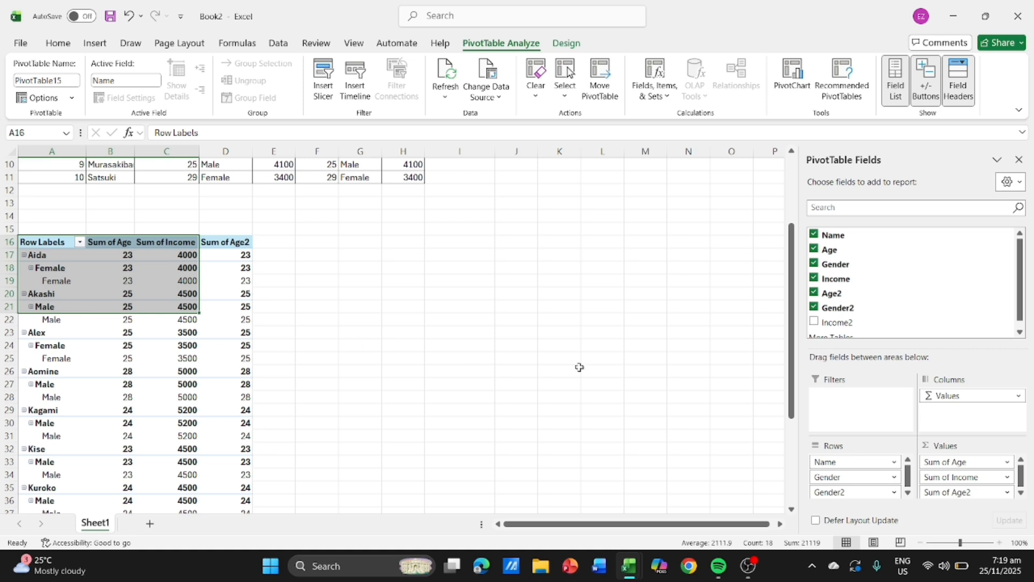
{"action": "left_click_drag", "start_coordinate": [841, 481], "coordinate": [965, 492]}
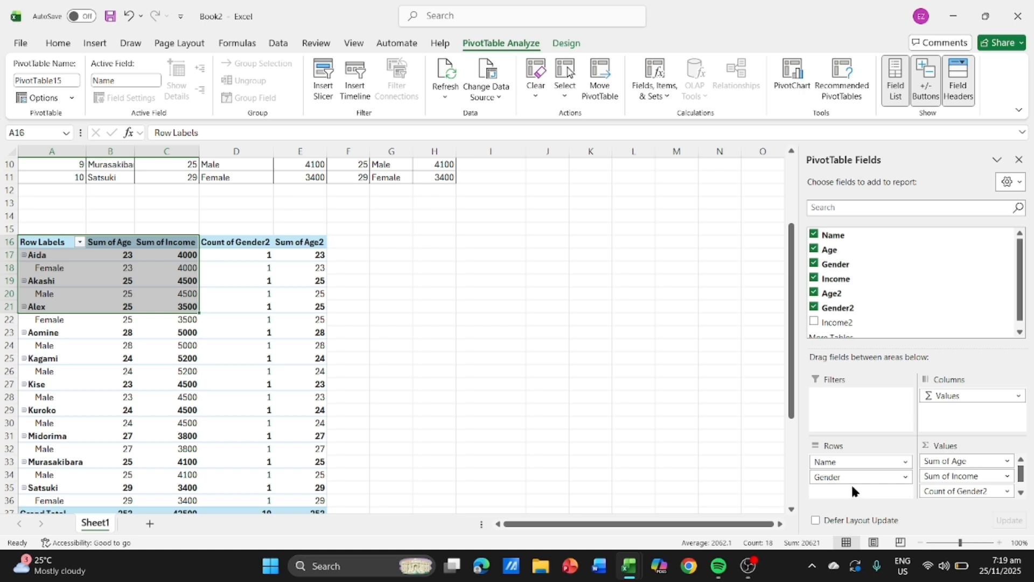
- Place Gender above Name in the PivotTable's Rows area and summarize the Age value field by Max
{"action": "left_click_drag", "start_coordinate": [856, 477], "coordinate": [852, 463]}
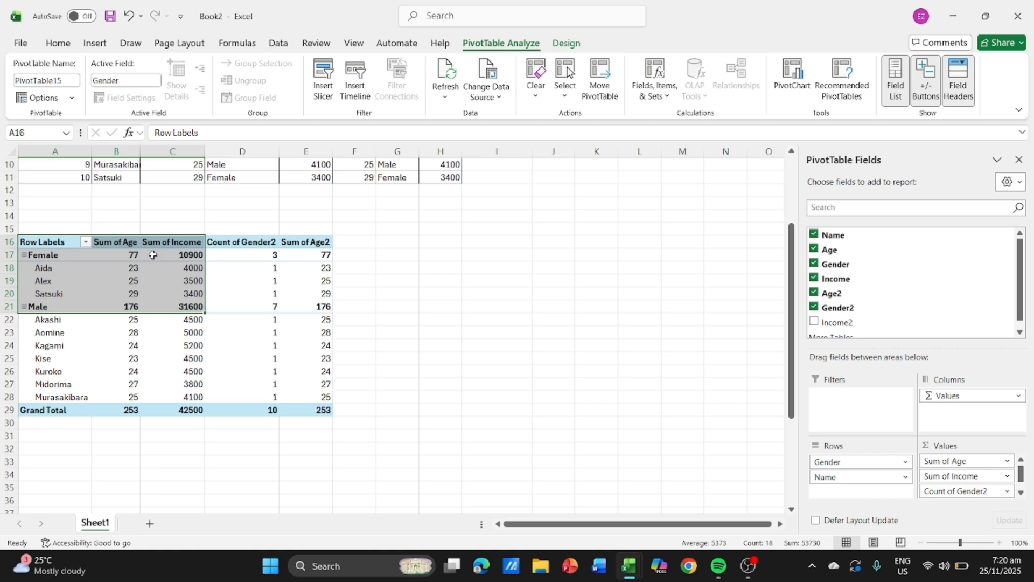
{"action": "left_click", "coordinate": [953, 462]}
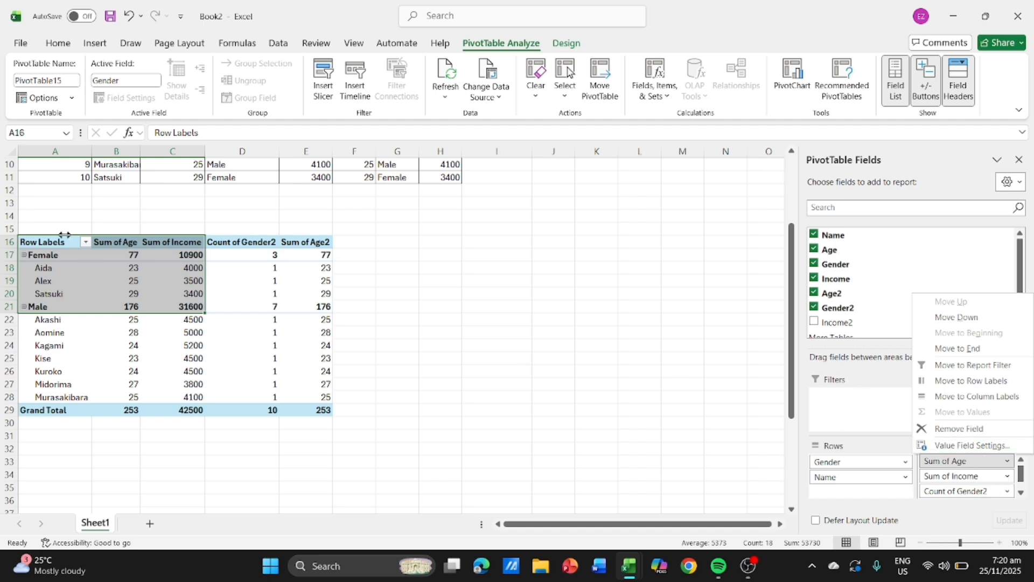
{"action": "left_click", "coordinate": [120, 243]}
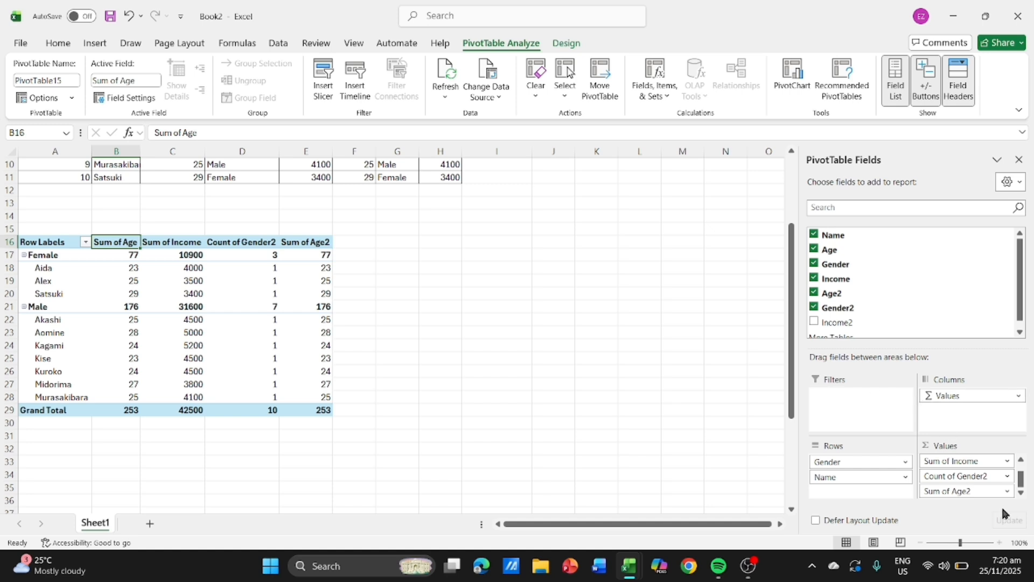
{"action": "left_click", "coordinate": [1021, 459]}
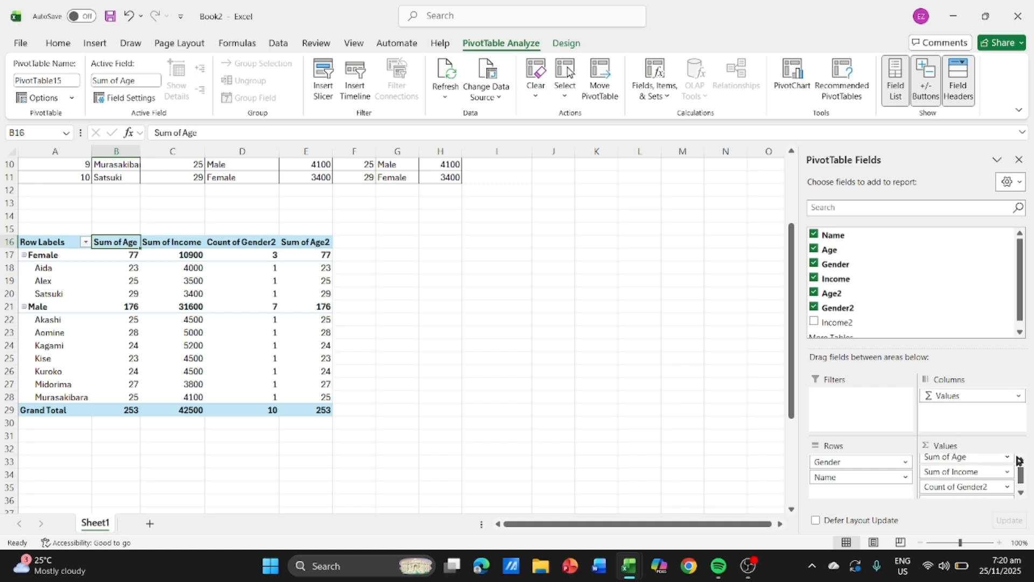
{"action": "left_click", "coordinate": [965, 458]}
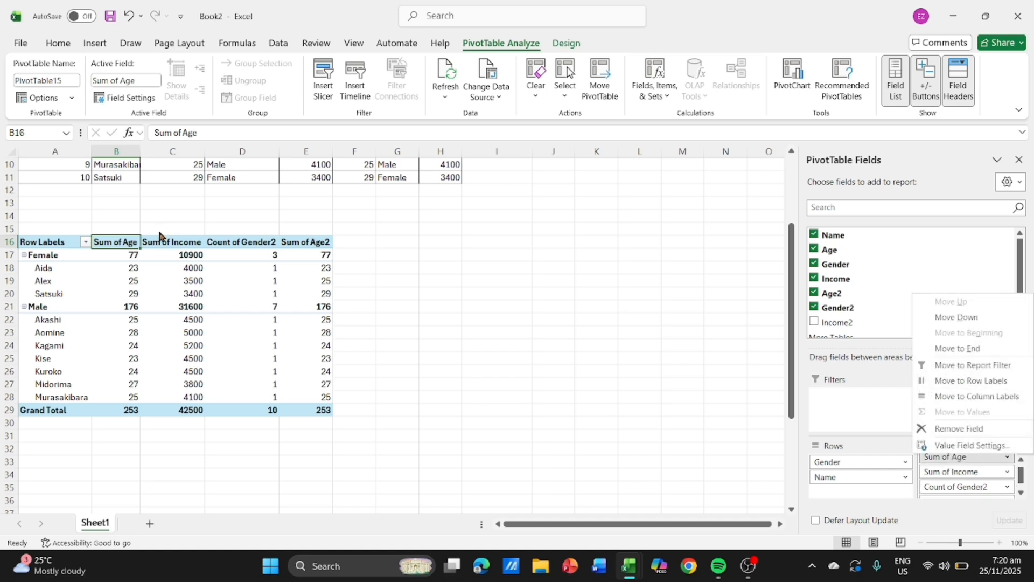
{"action": "left_click", "coordinate": [108, 236]}
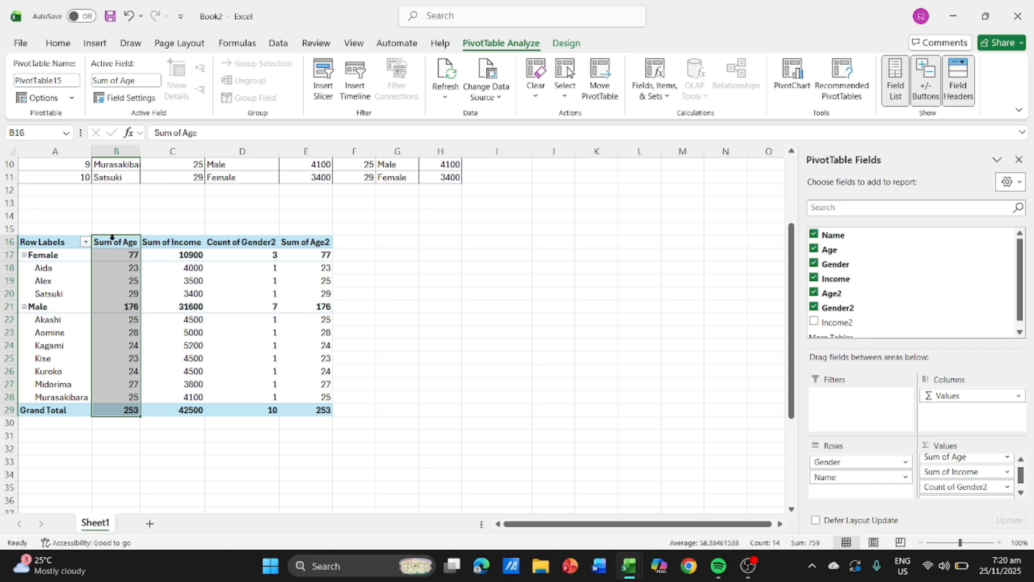
{"action": "double_click", "coordinate": [113, 246]}
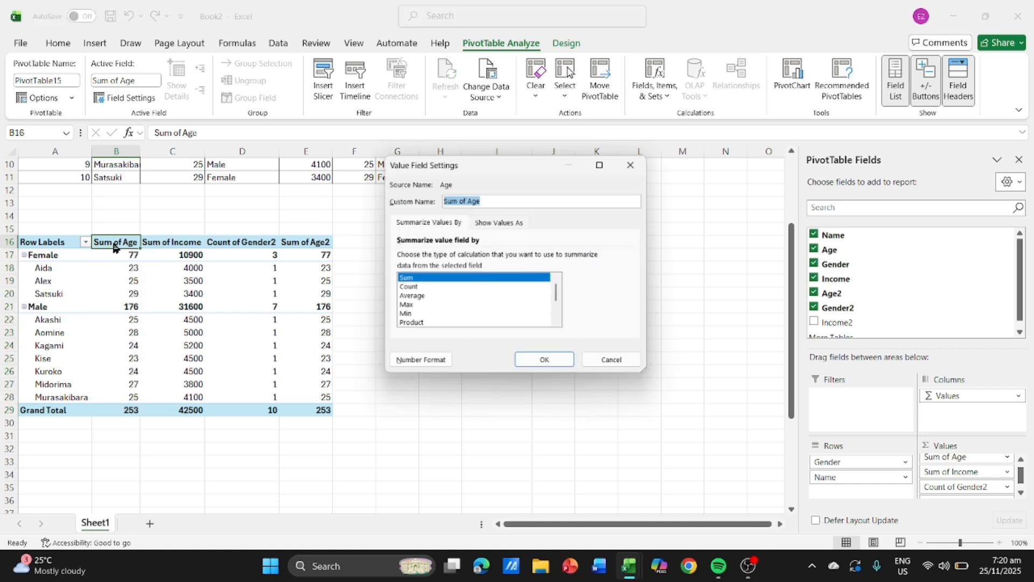
{"action": "left_click", "coordinate": [420, 304]}
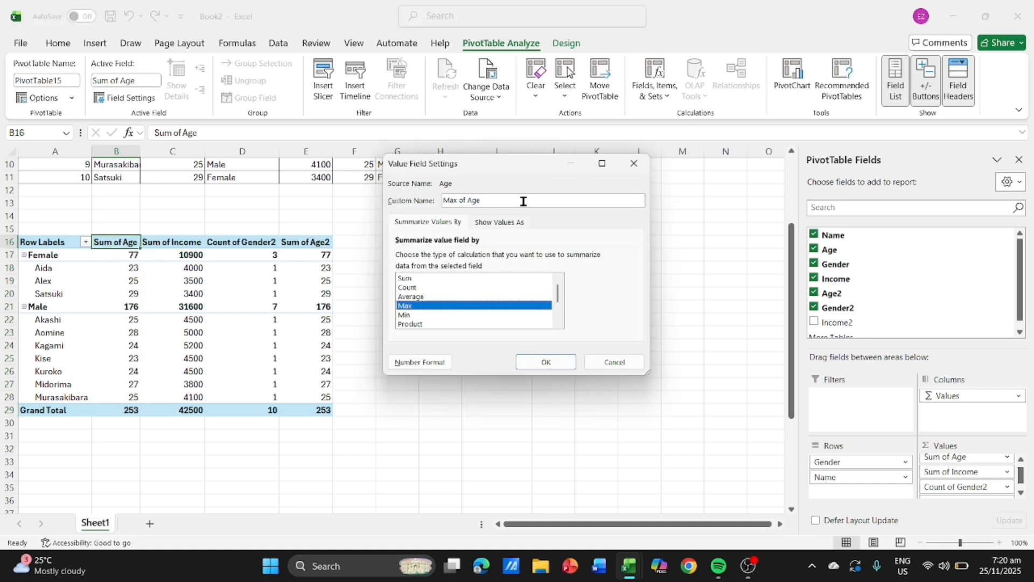
{"action": "left_click", "coordinate": [547, 363]}
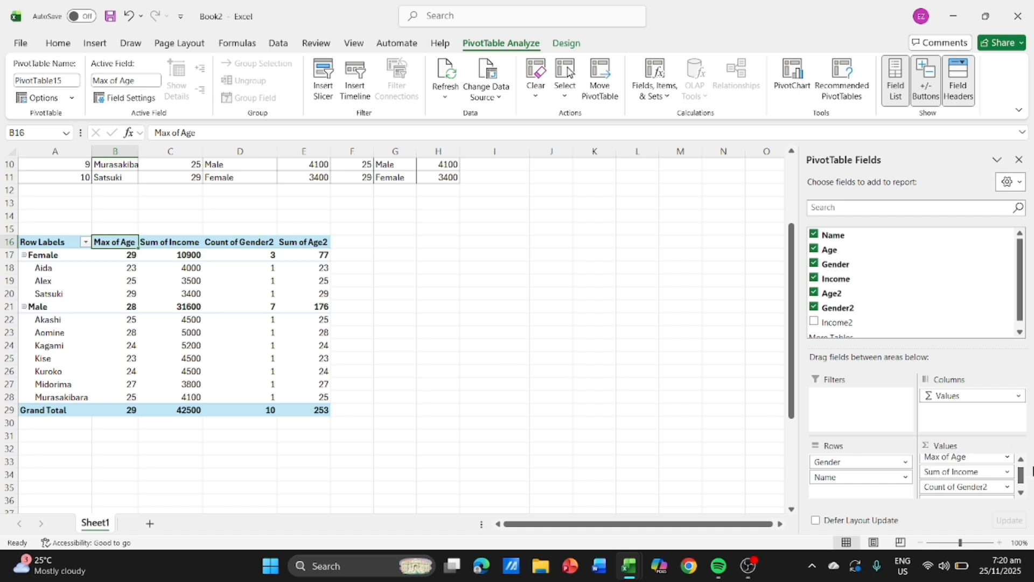
- Move Sum of Age2 directly below Max of Age in Values, summarize it by Min, and name it Min of Age
{"action": "scroll", "coordinate": [979, 474], "scroll_direction": "down", "scroll_amount": 1}
{"action": "mouse_move", "coordinate": [979, 491]}
{"action": "left_mouse_down"}
{"action": "mouse_move", "coordinate": [973, 454]}
{"action": "mouse_move", "coordinate": [987, 471]}
{"action": "mouse_move", "coordinate": [974, 479]}
{"action": "left_mouse_up"}
{"action": "left_click", "coordinate": [171, 242]}
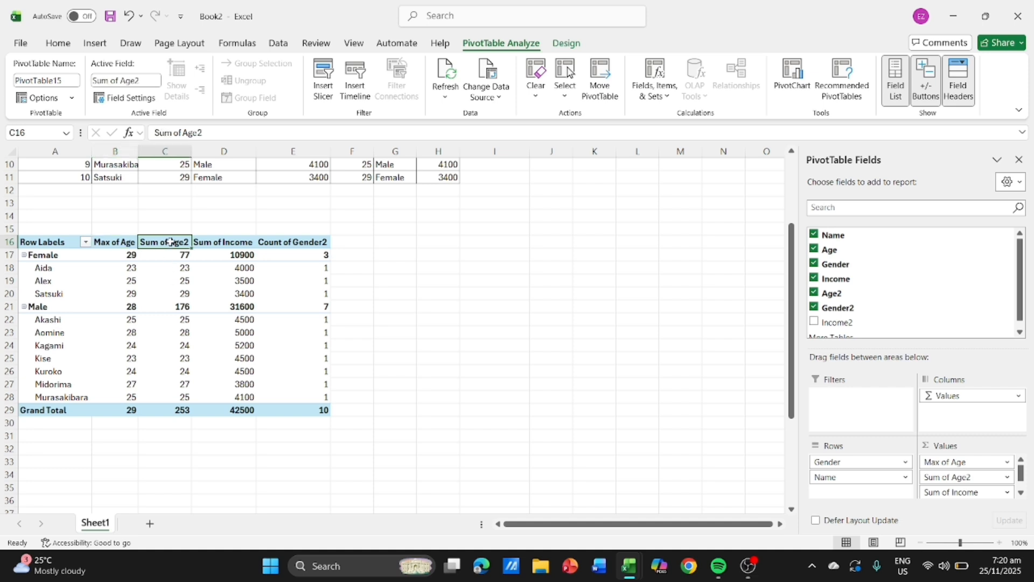
{"action": "double_click", "coordinate": [175, 242]}
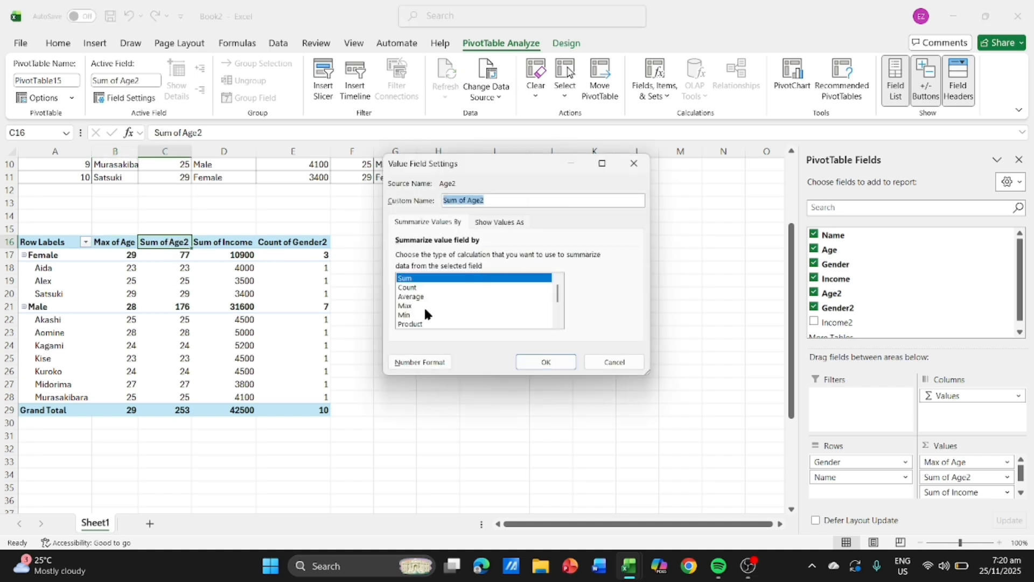
{"action": "left_click", "coordinate": [421, 315]}
{"action": "left_click", "coordinate": [506, 195]}
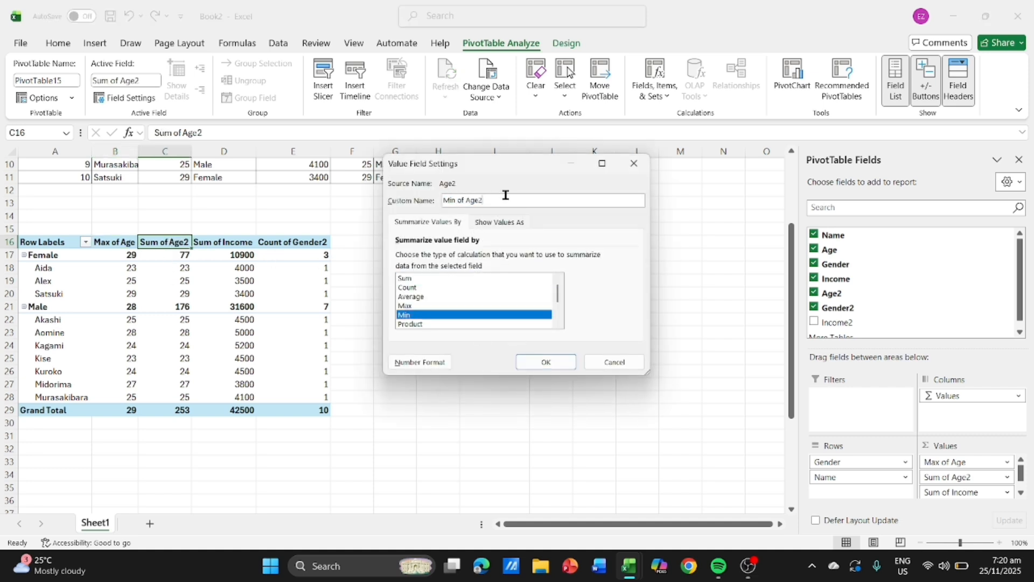
{"action": "left_click", "coordinate": [546, 363]}
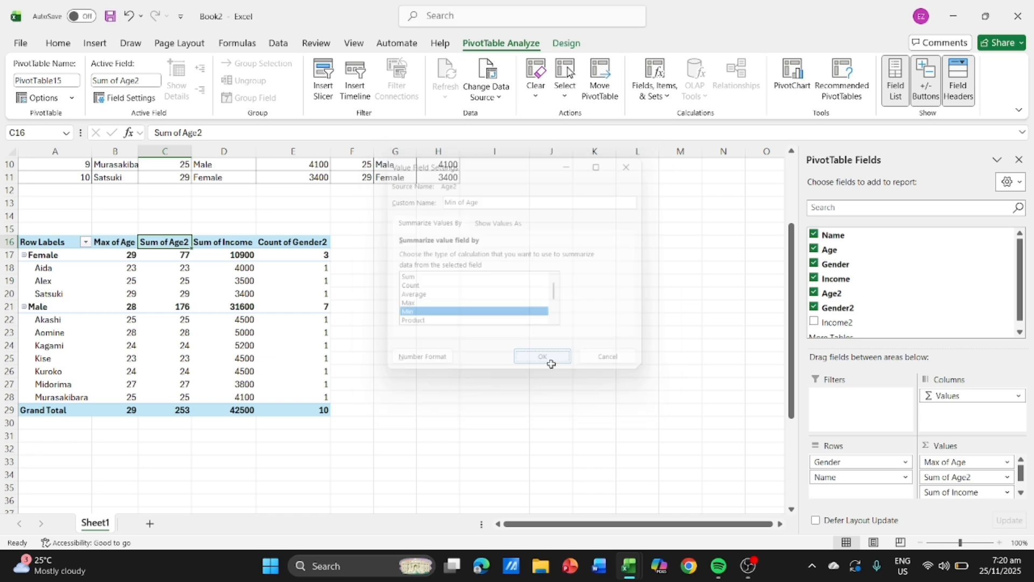
- Move Count of Gender2 above Sum of Income in the PivotTable's Values area and rename it Count of Gender
{"action": "left_click", "coordinate": [216, 237]}
{"action": "left_click", "coordinate": [214, 243]}
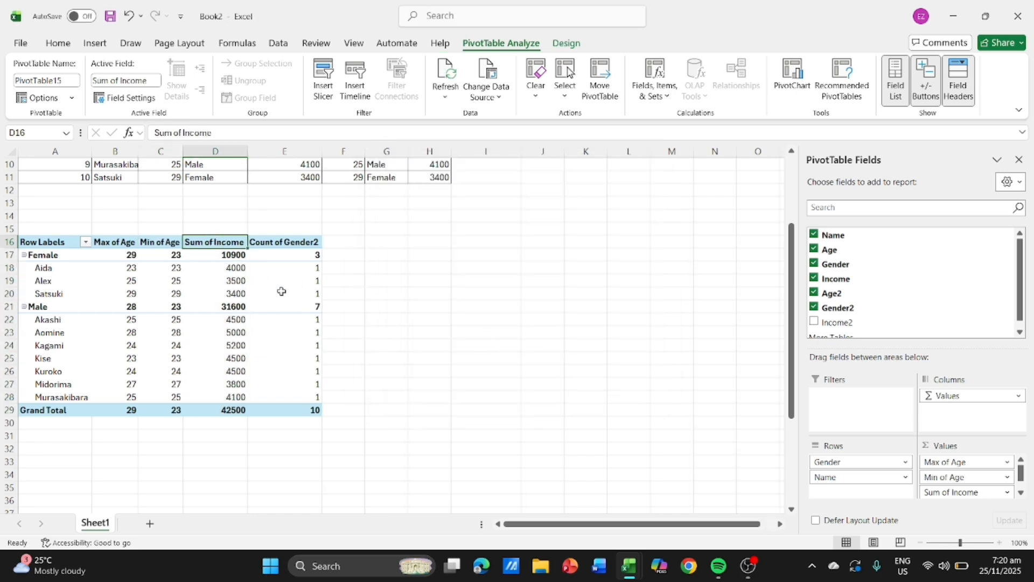
{"action": "left_click", "coordinate": [289, 244]}
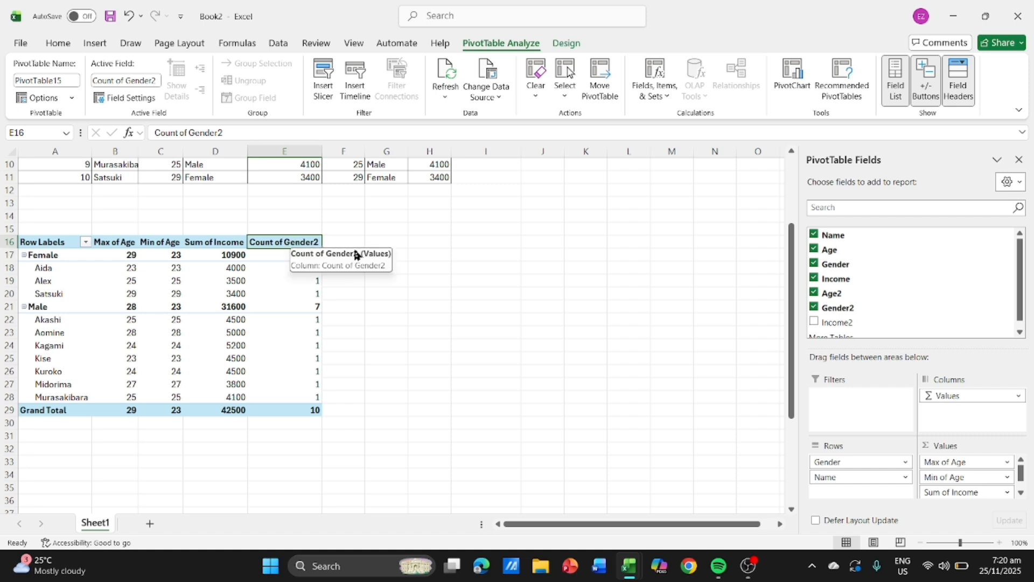
{"action": "scroll", "coordinate": [952, 488], "scroll_direction": "down", "scroll_amount": 1}
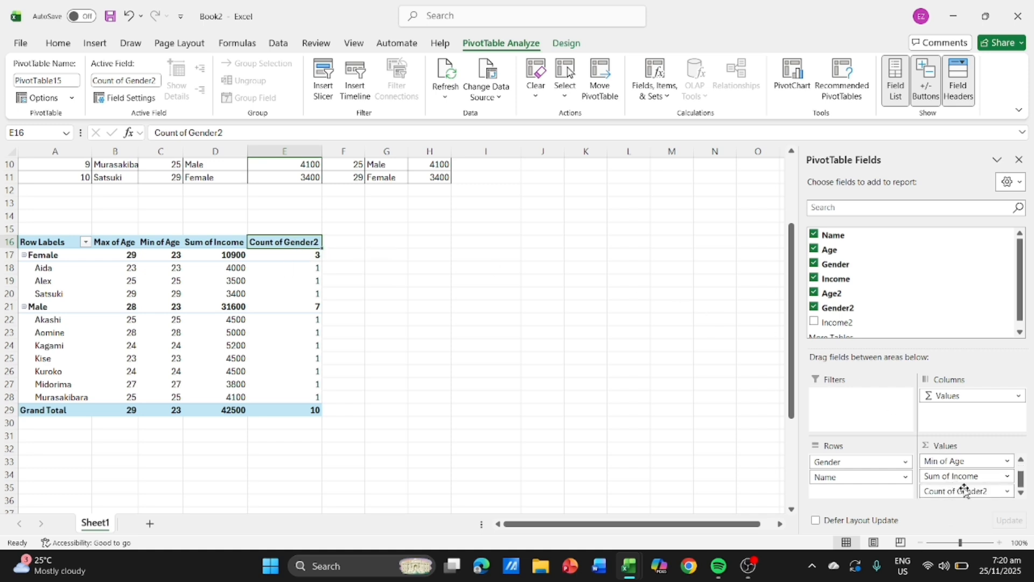
{"action": "mouse_move", "coordinate": [966, 490]}
{"action": "left_mouse_down"}
{"action": "mouse_move", "coordinate": [965, 474]}
{"action": "mouse_move", "coordinate": [989, 499]}
{"action": "mouse_move", "coordinate": [977, 483]}
{"action": "left_mouse_up"}
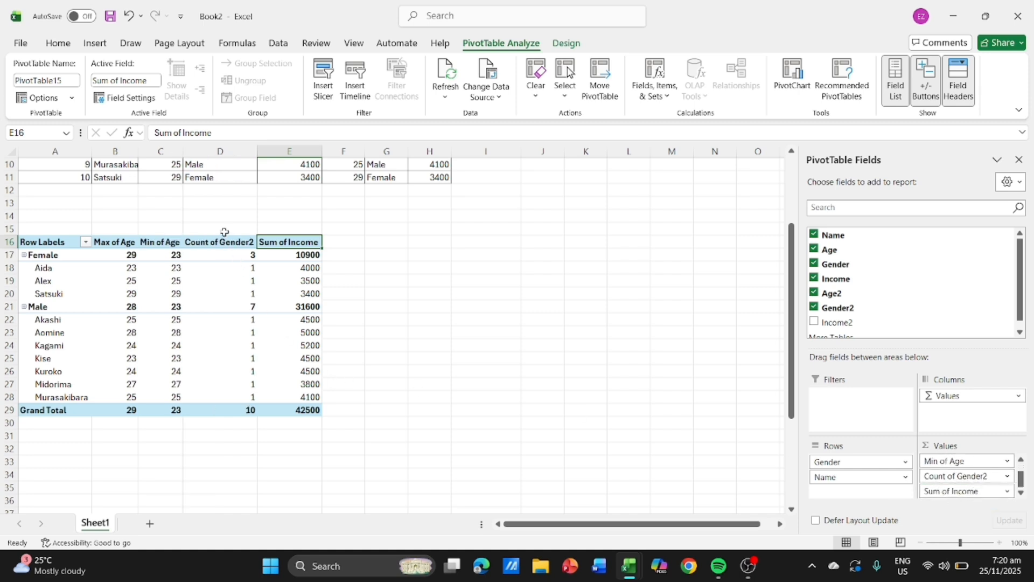
{"action": "left_click", "coordinate": [229, 243]}
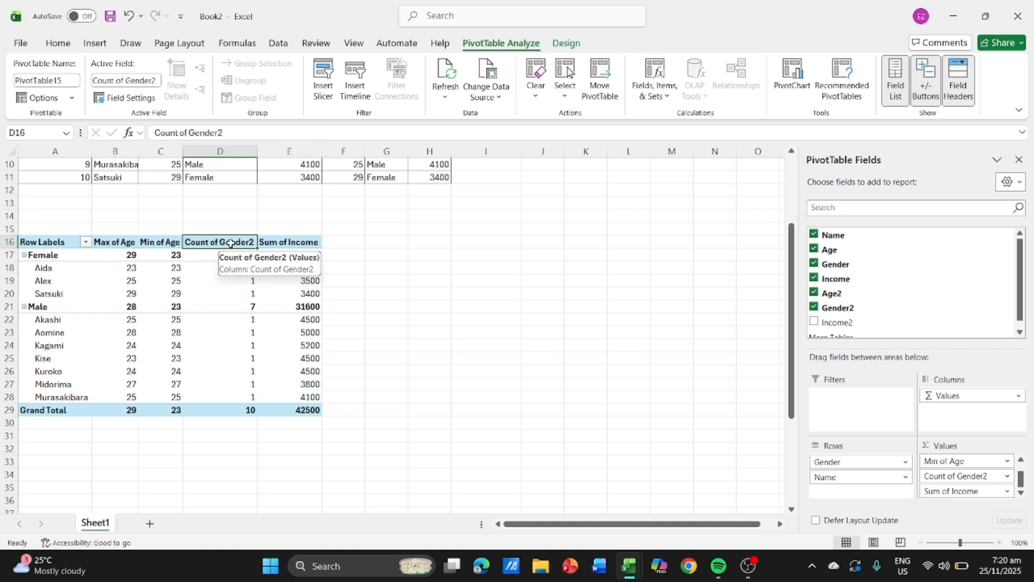
{"action": "double_click", "coordinate": [231, 243]}
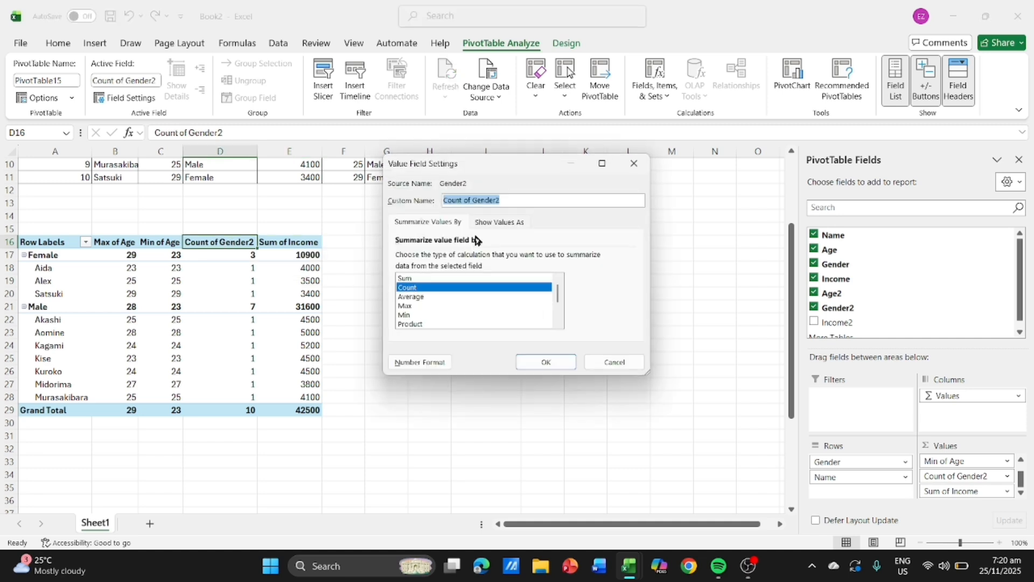
{"action": "left_click", "coordinate": [513, 201]}
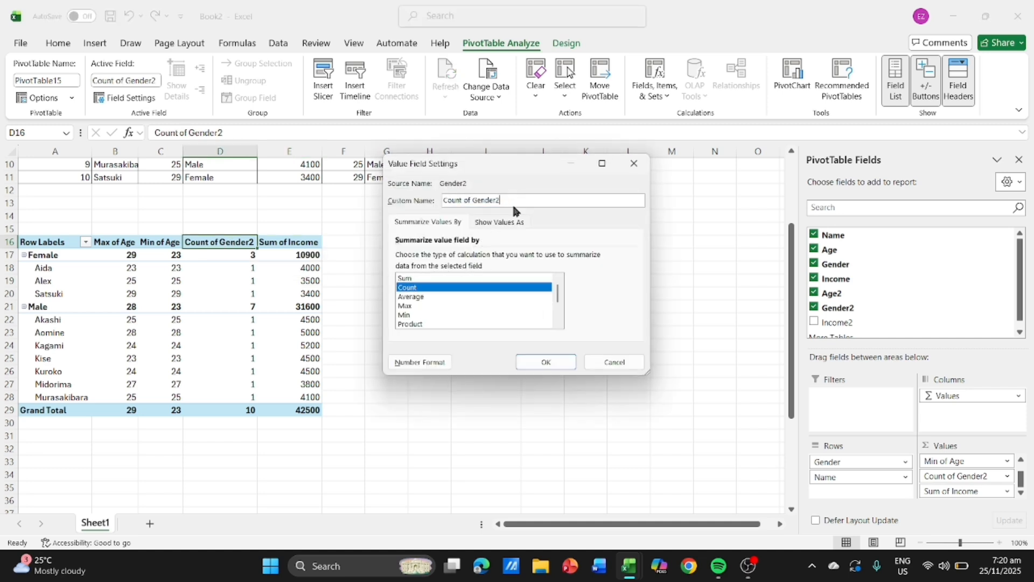
{"action": "key", "text": "BackSpace"}
{"action": "left_click", "coordinate": [546, 362]}
- Delete the duplicate Age, Gender and Income data in F1:H11 and remove the range's fill colour and borders
{"action": "scroll", "coordinate": [432, 354], "scroll_direction": "up", "scroll_amount": 3}
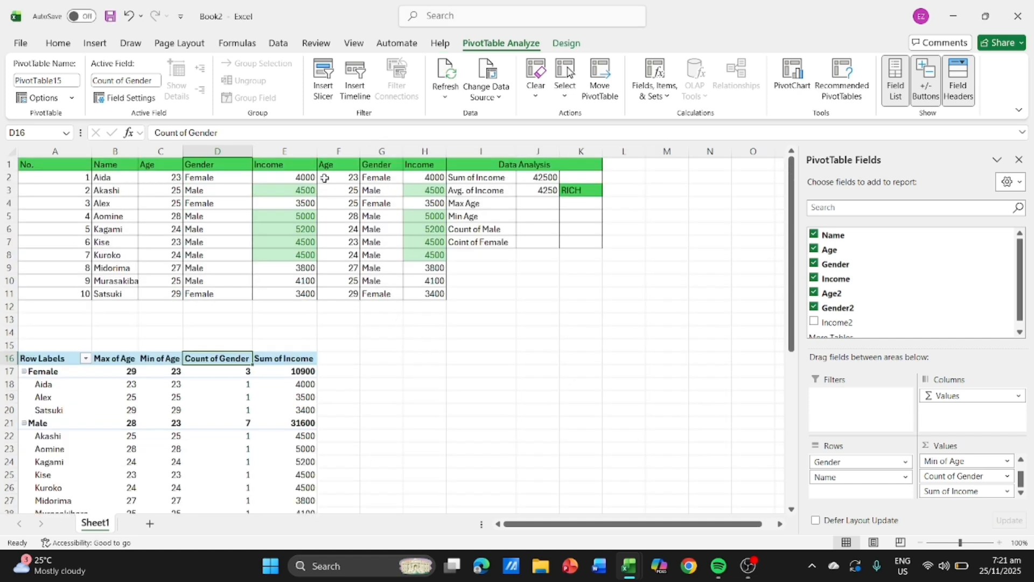
{"action": "left_click_drag", "start_coordinate": [345, 169], "coordinate": [437, 295]}
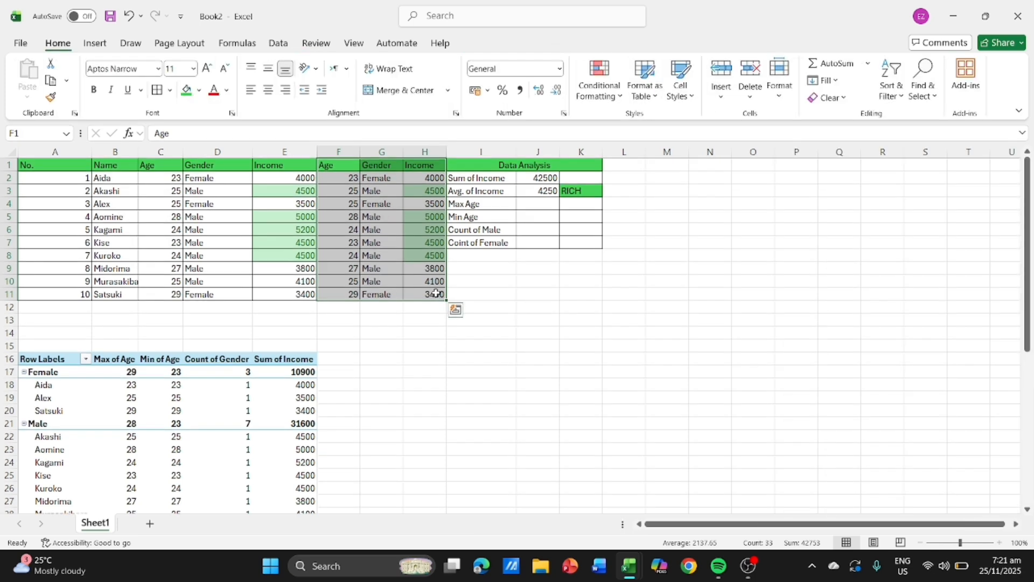
{"action": "key", "text": "Delete"}
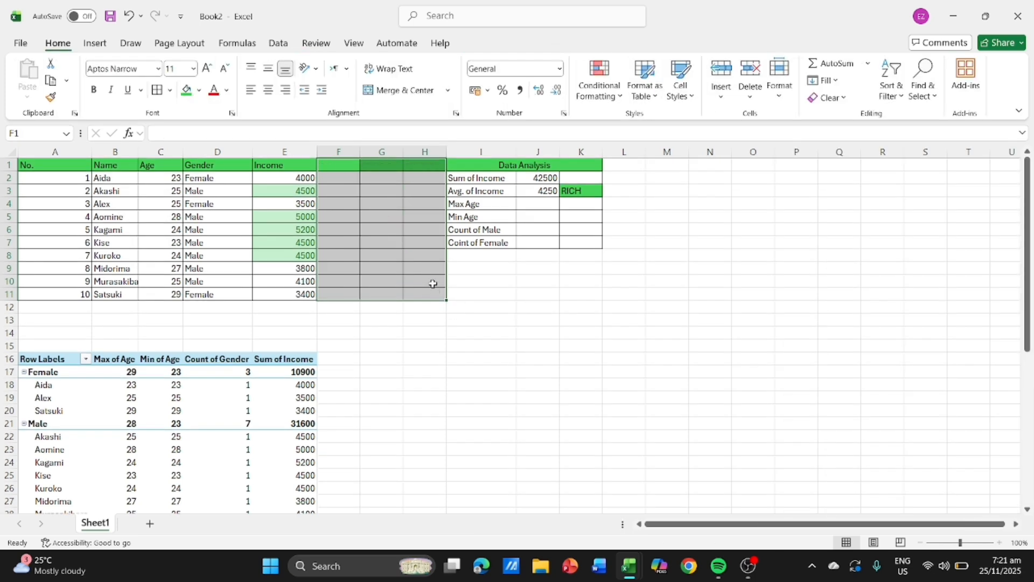
{"action": "left_click", "coordinate": [193, 91]}
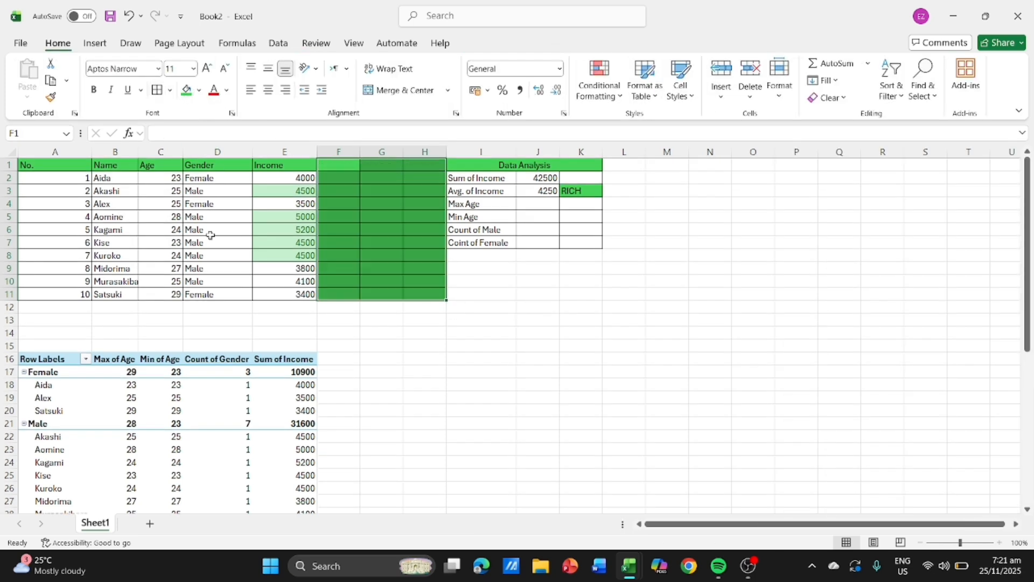
{"action": "left_click", "coordinate": [199, 95]}
{"action": "left_click", "coordinate": [237, 286]}
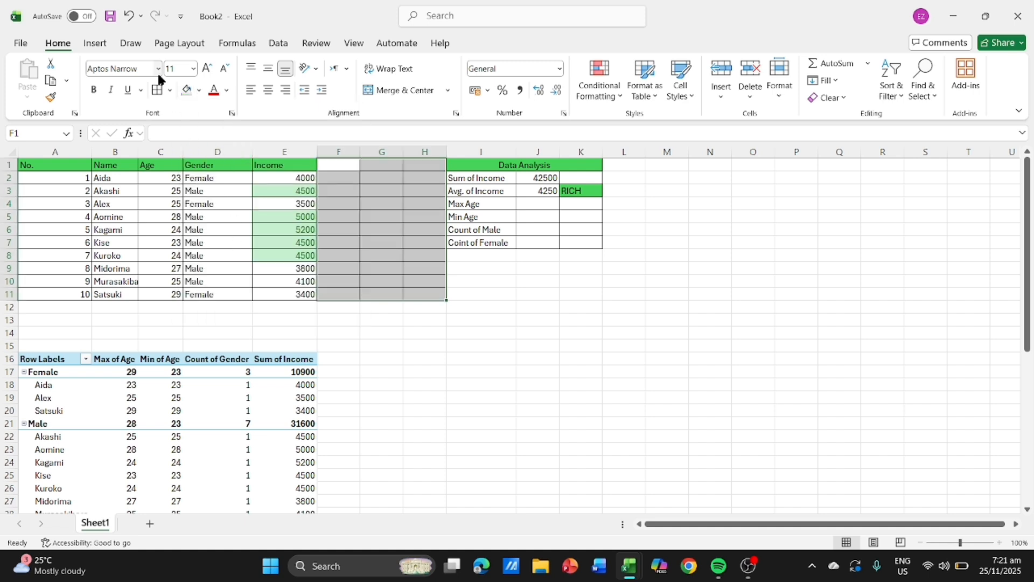
{"action": "left_click", "coordinate": [169, 90]}
{"action": "left_click", "coordinate": [187, 209]}
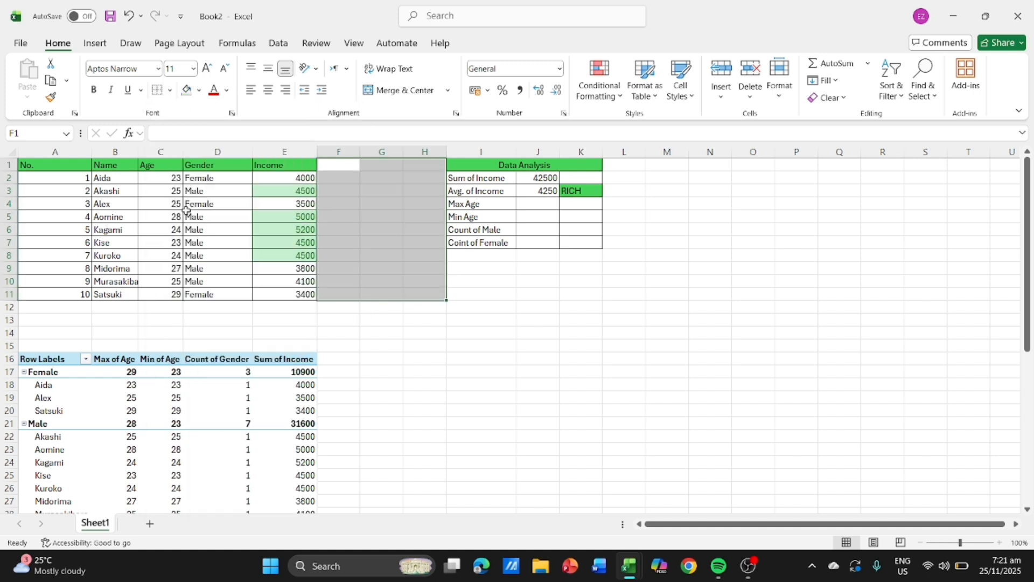
{"action": "left_click", "coordinate": [429, 370]}
- Enter the PivotTable's overall ages in the Data Analysis table: 29 for Max Age in J4 and 23 for Min Age in J5
{"action": "scroll", "coordinate": [312, 280], "scroll_direction": "down", "scroll_amount": 4}
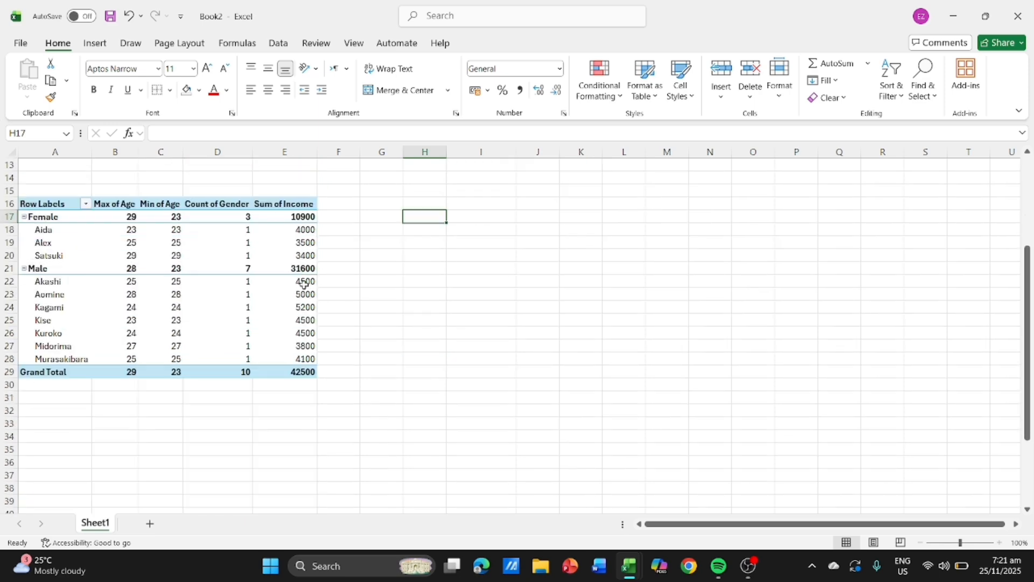
{"action": "scroll", "coordinate": [304, 284], "scroll_direction": "up", "scroll_amount": 2}
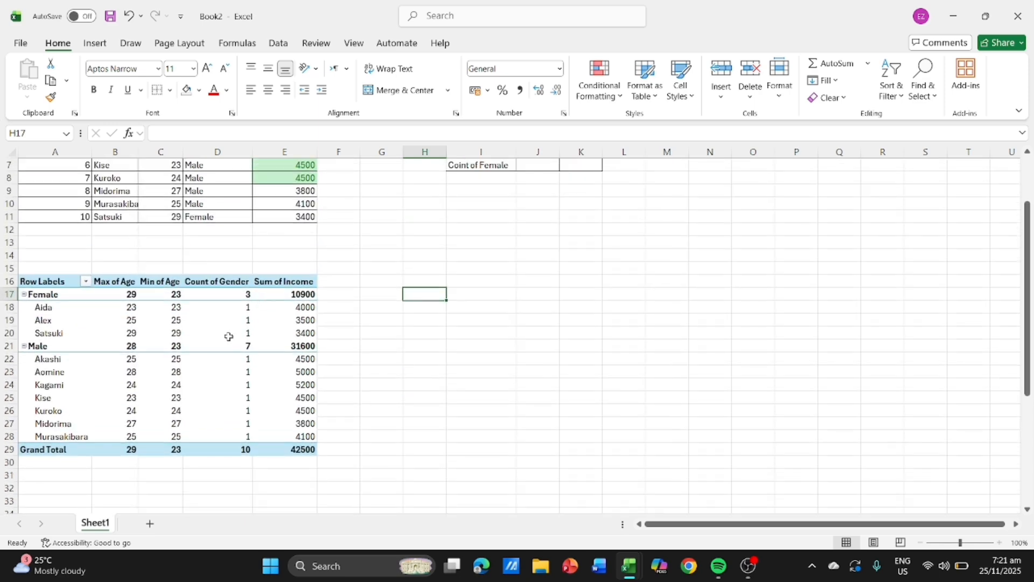
{"action": "scroll", "coordinate": [310, 491], "scroll_direction": "up", "scroll_amount": 1}
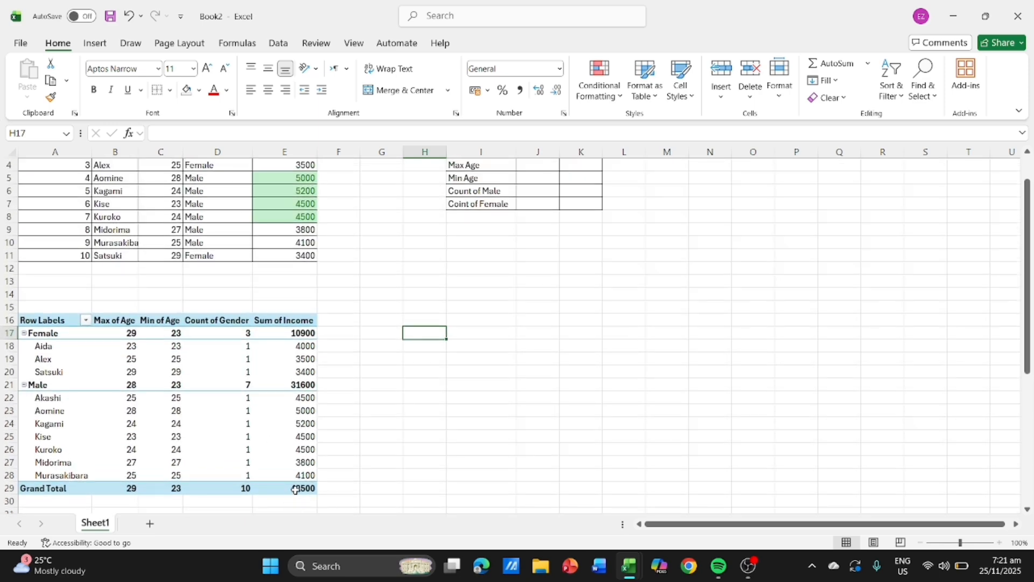
{"action": "scroll", "coordinate": [549, 296], "scroll_direction": "up", "scroll_amount": 1}
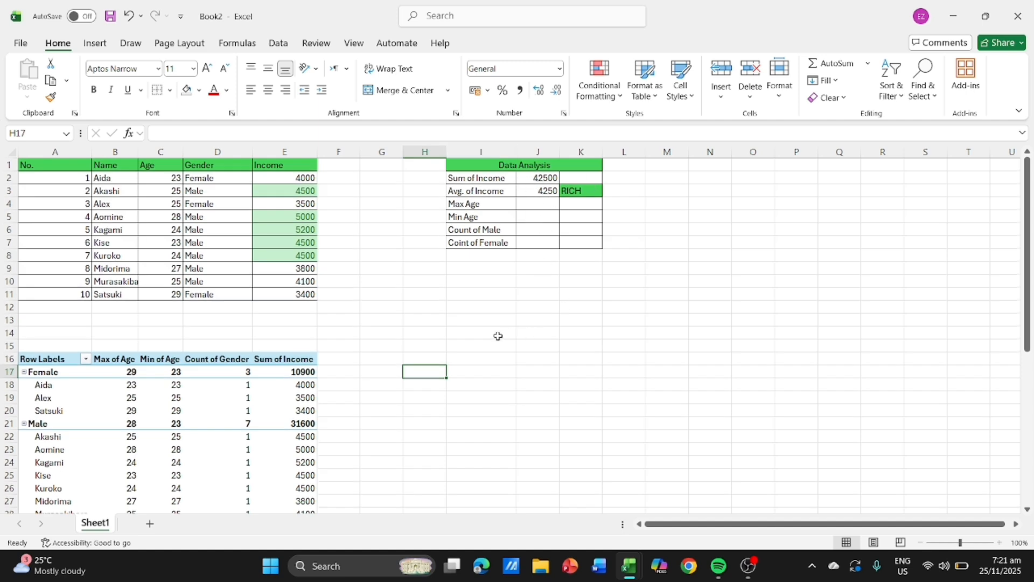
{"action": "left_click", "coordinate": [540, 204]}
{"action": "scroll", "coordinate": [368, 296], "scroll_direction": "down", "scroll_amount": 3}
{"action": "scroll", "coordinate": [369, 296], "scroll_direction": "down", "scroll_amount": 1}
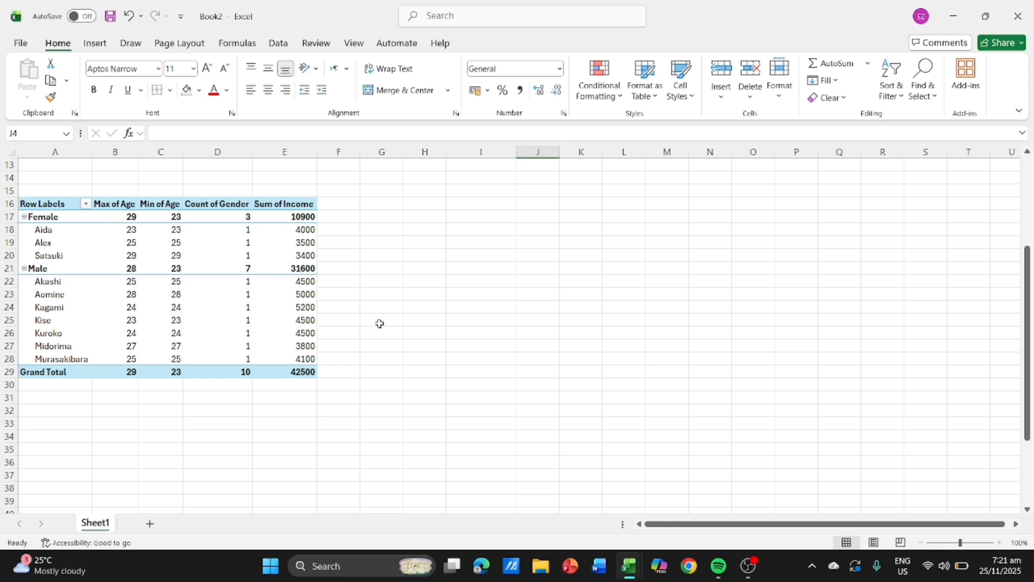
{"action": "scroll", "coordinate": [380, 323], "scroll_direction": "up", "scroll_amount": 3}
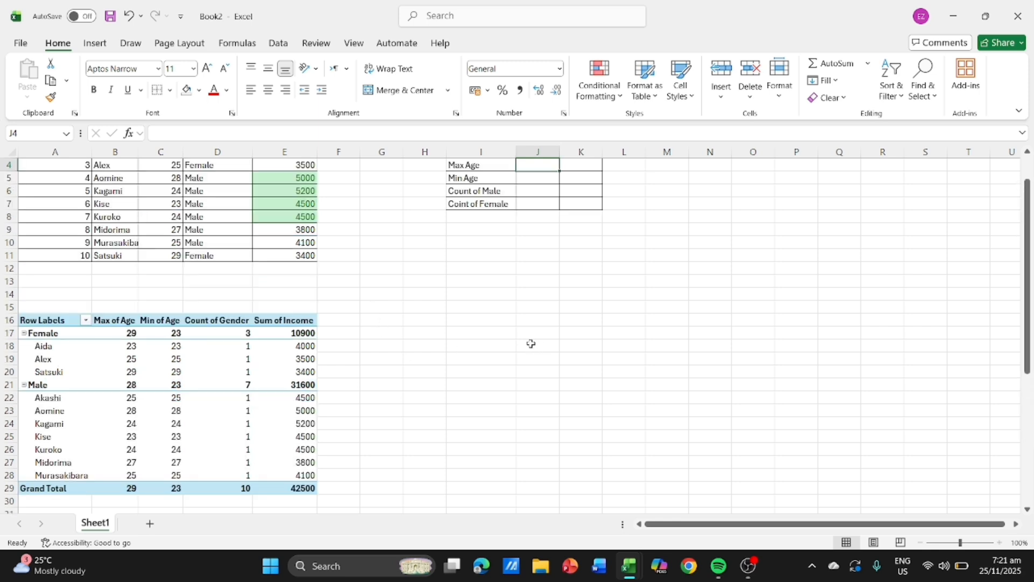
{"action": "type", "text": "29"}
{"action": "scroll", "coordinate": [399, 374], "scroll_direction": "up", "scroll_amount": 1}
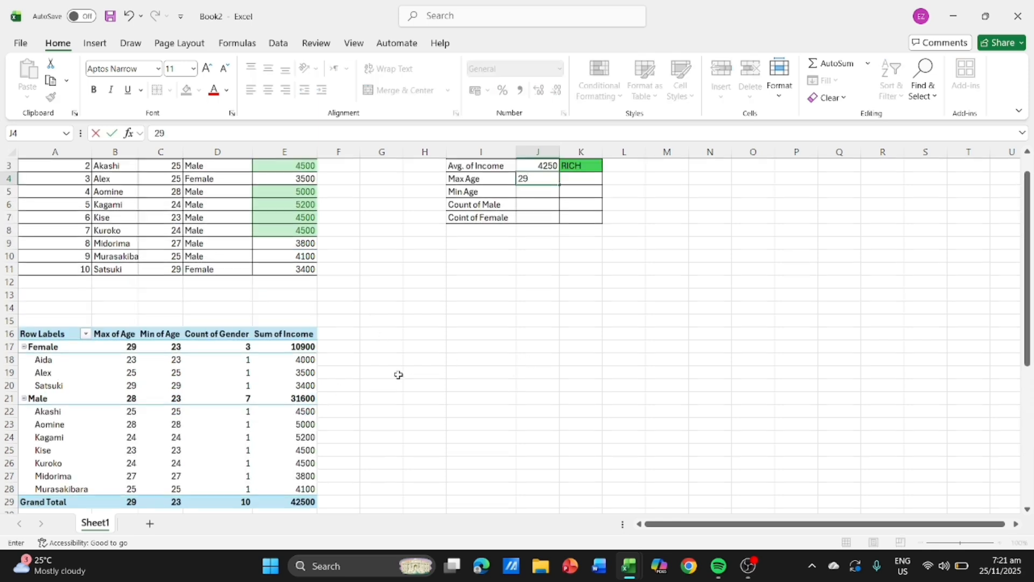
{"action": "scroll", "coordinate": [399, 375], "scroll_direction": "up", "scroll_amount": 1}
{"action": "left_click", "coordinate": [538, 217]}
{"action": "type", "text": "23"}
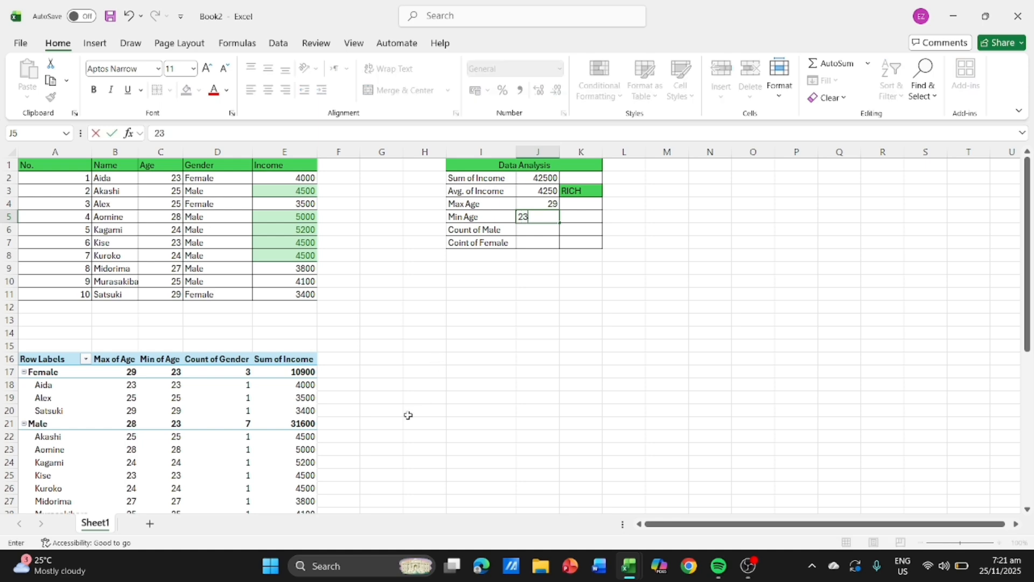
{"action": "left_click", "coordinate": [554, 232]}
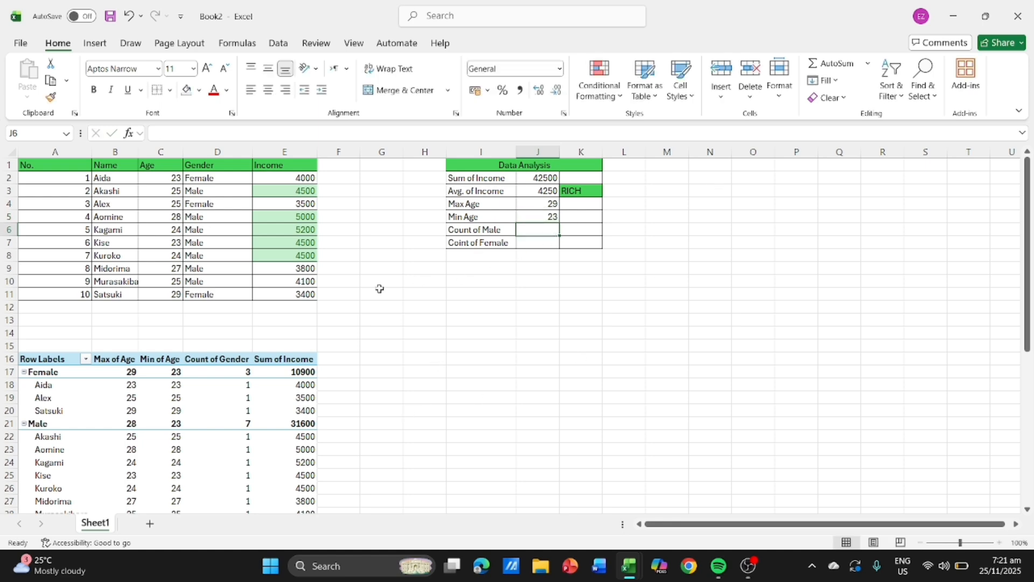
- Enter the PivotTable's gender counts in the Data Analysis table: 7 for males in J6 and 3 for females in J7
{"action": "scroll", "coordinate": [330, 345], "scroll_direction": "down", "scroll_amount": 3}
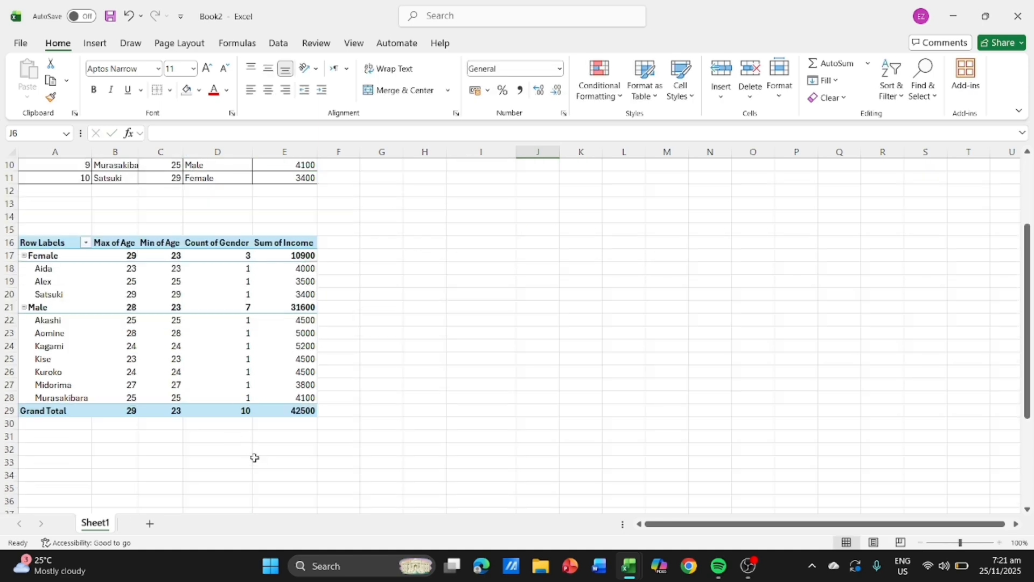
{"action": "scroll", "coordinate": [420, 334], "scroll_direction": "up", "scroll_amount": 3}
{"action": "scroll", "coordinate": [402, 288], "scroll_direction": "down", "scroll_amount": 2}
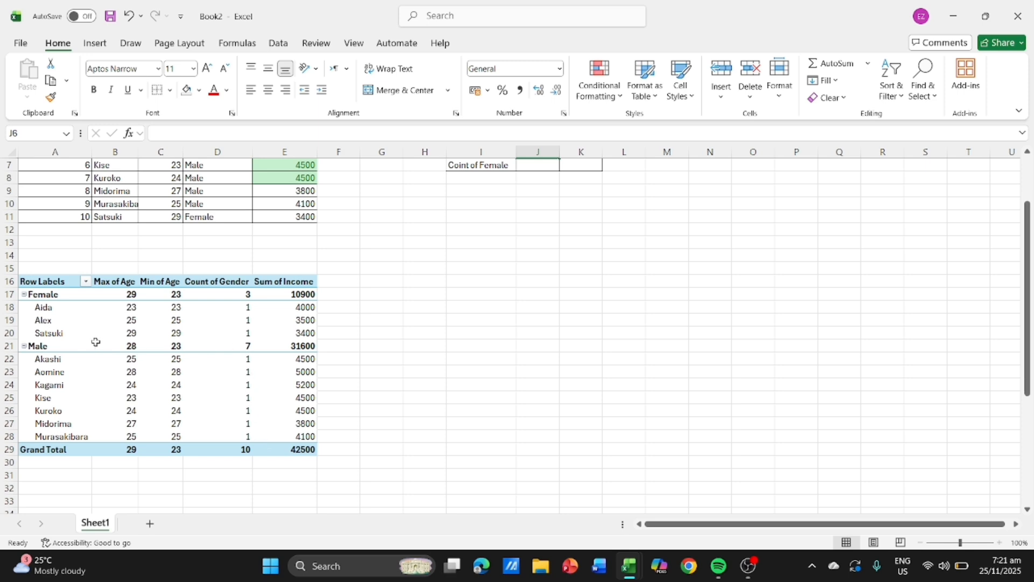
{"action": "scroll", "coordinate": [552, 263], "scroll_direction": "up", "scroll_amount": 2}
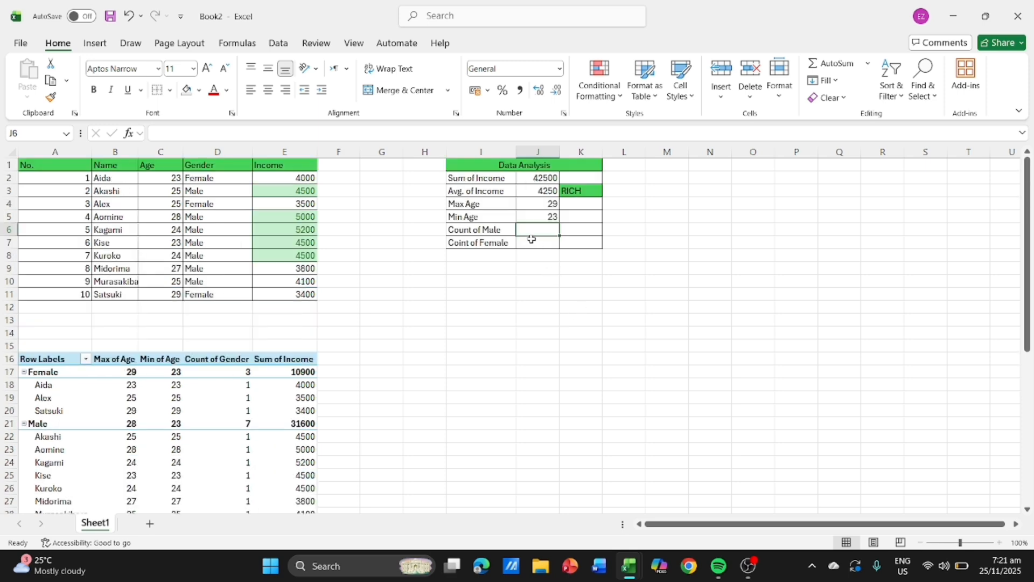
{"action": "type", "text": "7"}
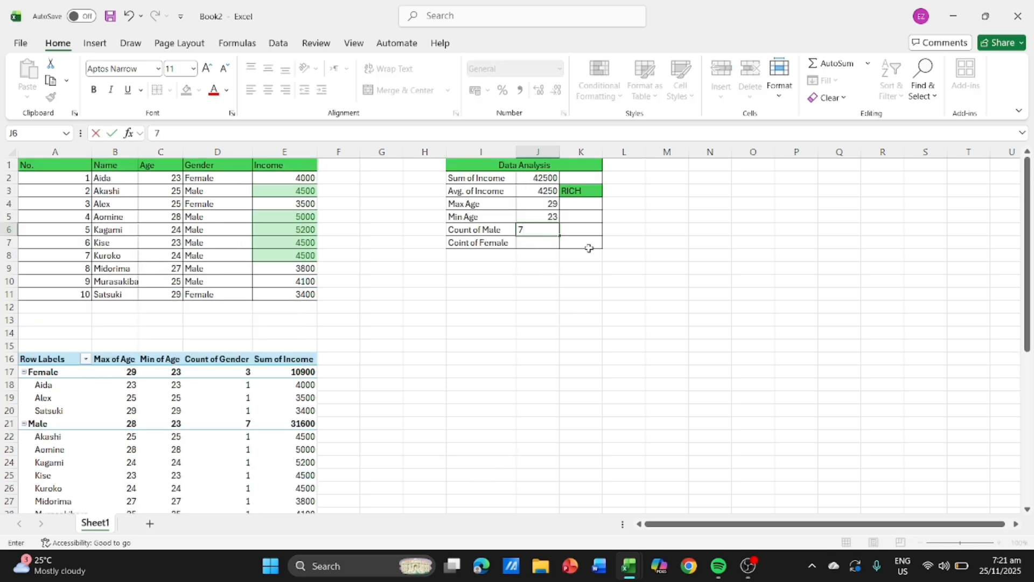
{"action": "key", "text": "Return"}
{"action": "type", "text": "3"}
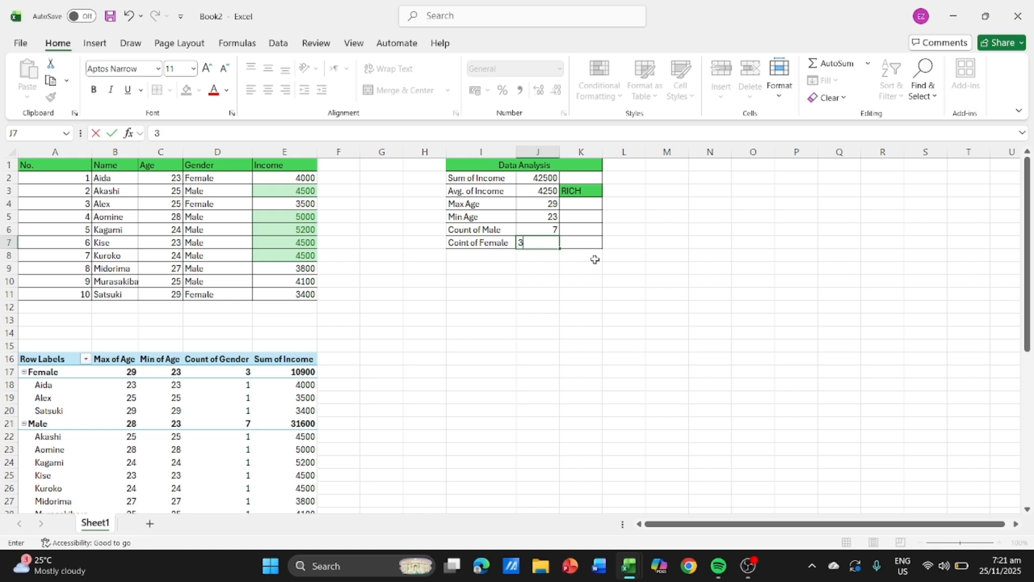
{"action": "left_click", "coordinate": [568, 323]}
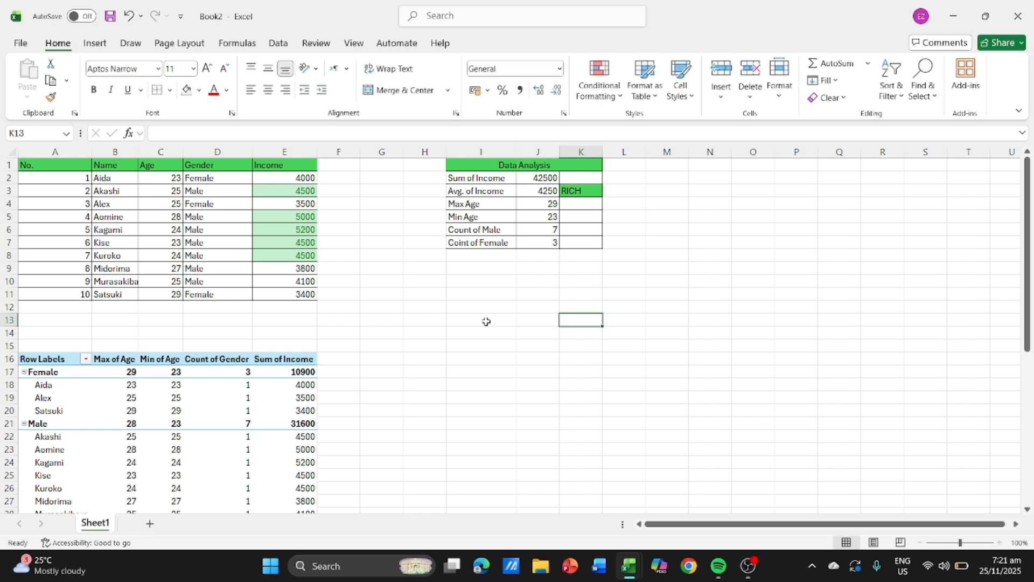
{"action": "left_click", "coordinate": [437, 345]}
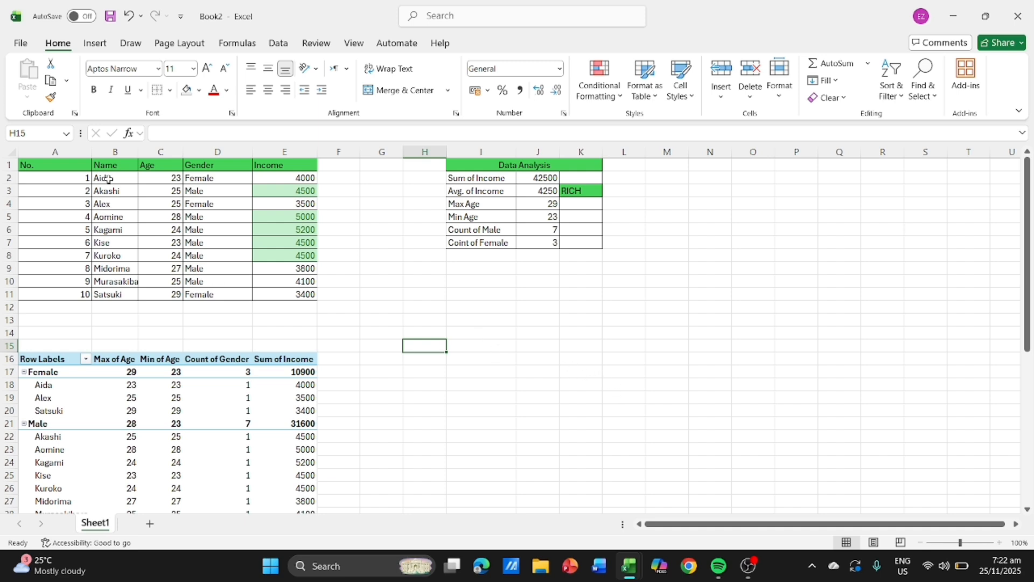
- Insert a line chart of Income from B1:E11 with multi-level category labels and place it below the Data Analysis table
{"action": "left_click_drag", "start_coordinate": [109, 163], "coordinate": [287, 297]}
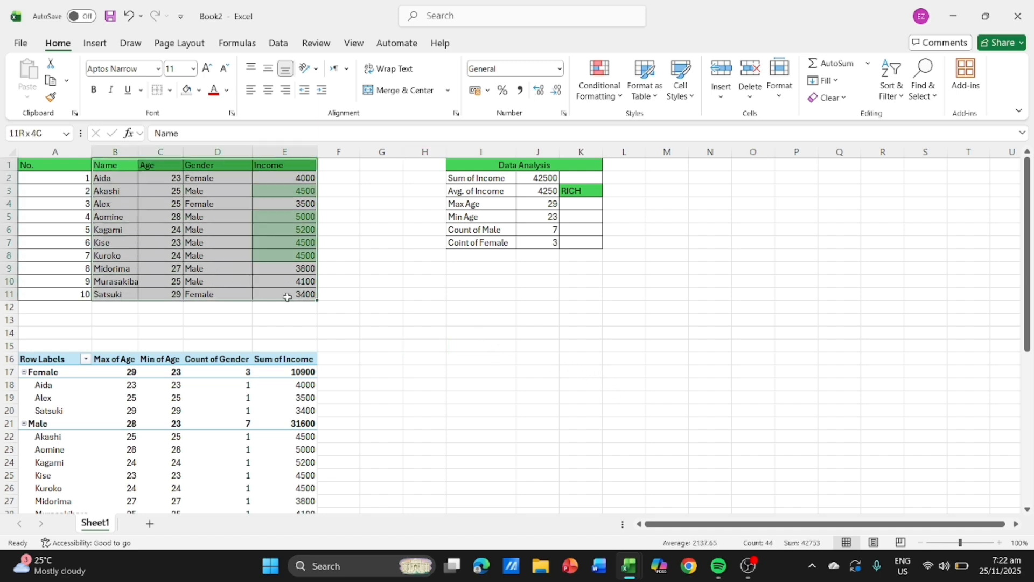
{"action": "left_click", "coordinate": [95, 43]}
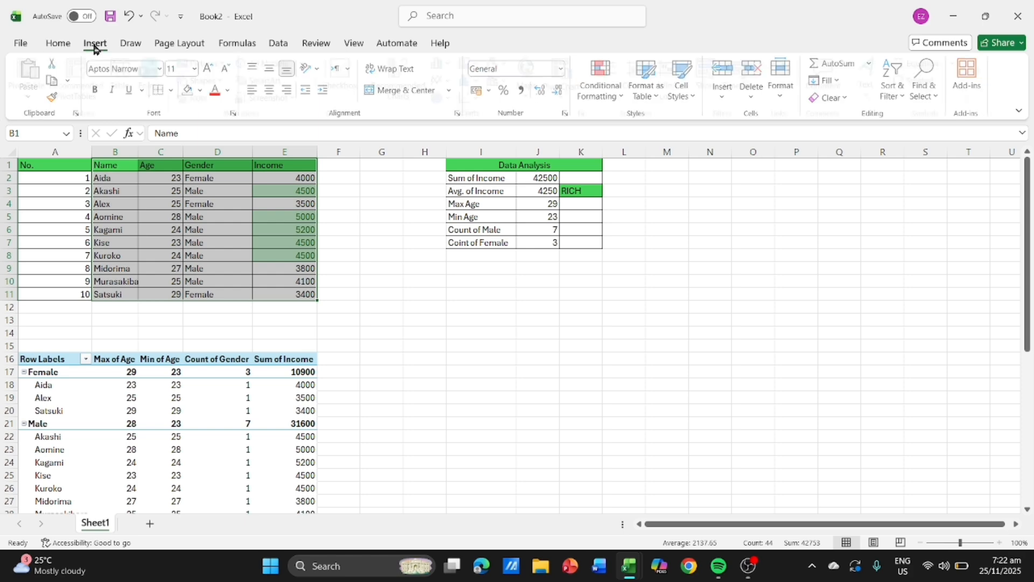
{"action": "left_click", "coordinate": [400, 86]}
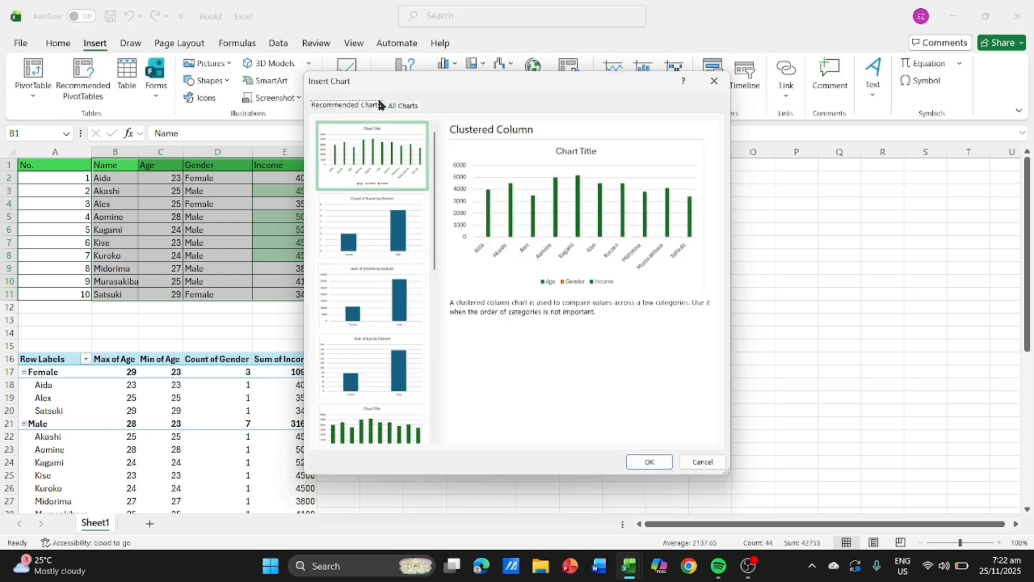
{"action": "left_click", "coordinate": [404, 107]}
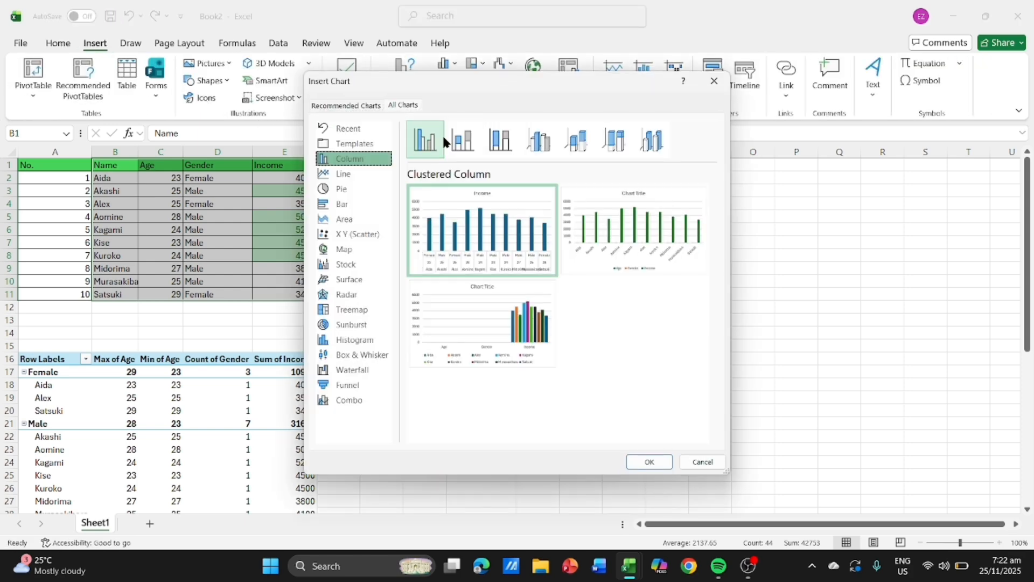
{"action": "left_click", "coordinate": [368, 175]}
{"action": "mouse_move", "coordinate": [449, 215]}
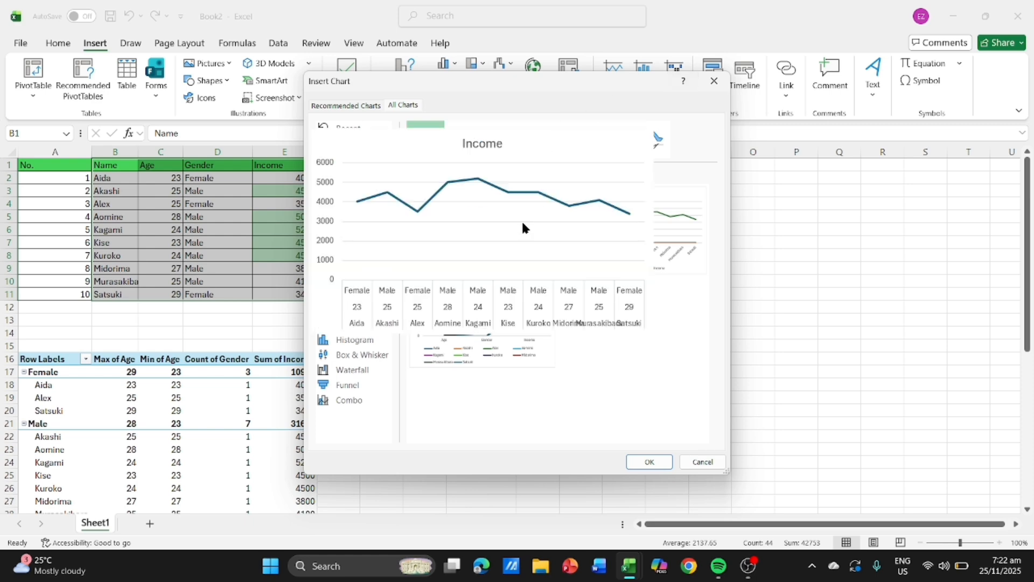
{"action": "left_click", "coordinate": [652, 461]}
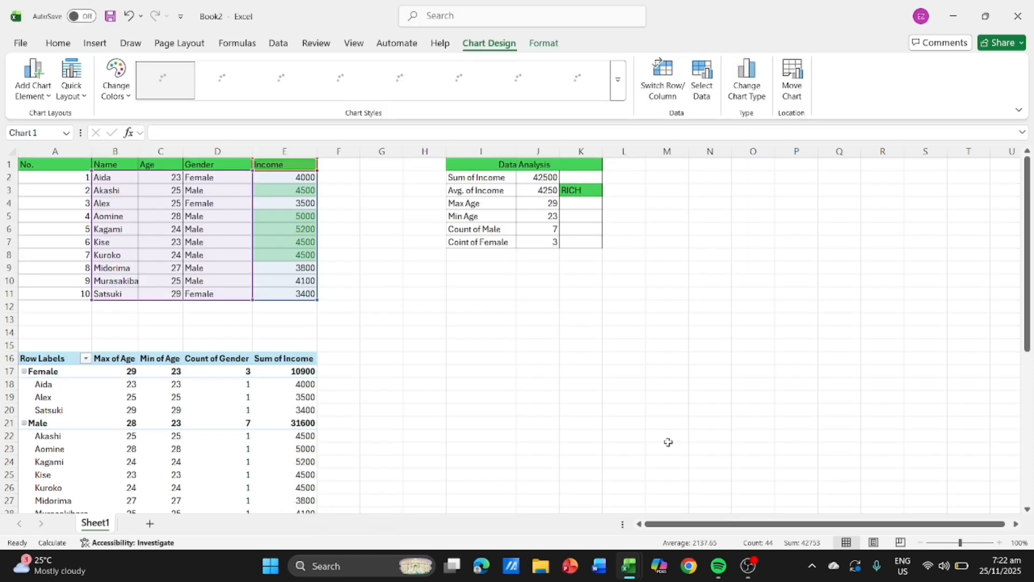
{"action": "left_click_drag", "start_coordinate": [561, 248], "coordinate": [554, 283]}
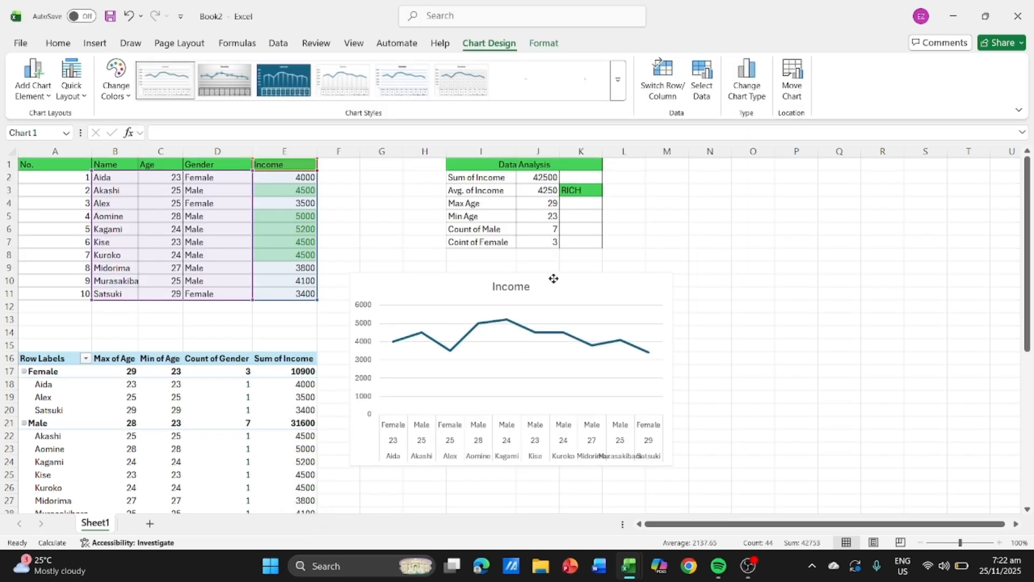
- Apply the grey gradient style with values inside round markers to the Income chart and shift it slightly right and up
{"action": "left_click", "coordinate": [692, 310]}
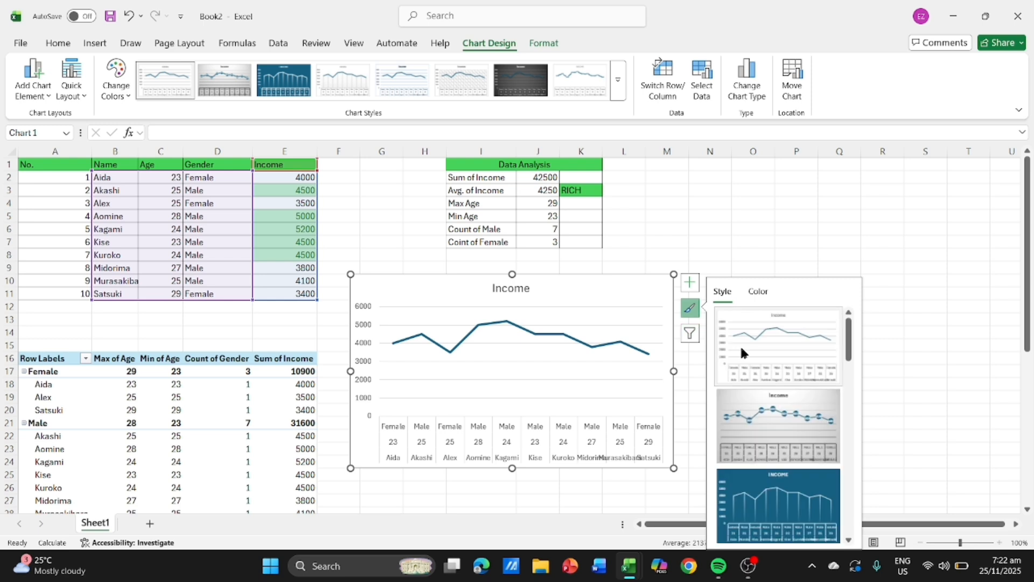
{"action": "scroll", "coordinate": [776, 420], "scroll_direction": "down", "scroll_amount": 1}
{"action": "scroll", "coordinate": [755, 379], "scroll_direction": "up", "scroll_amount": 1}
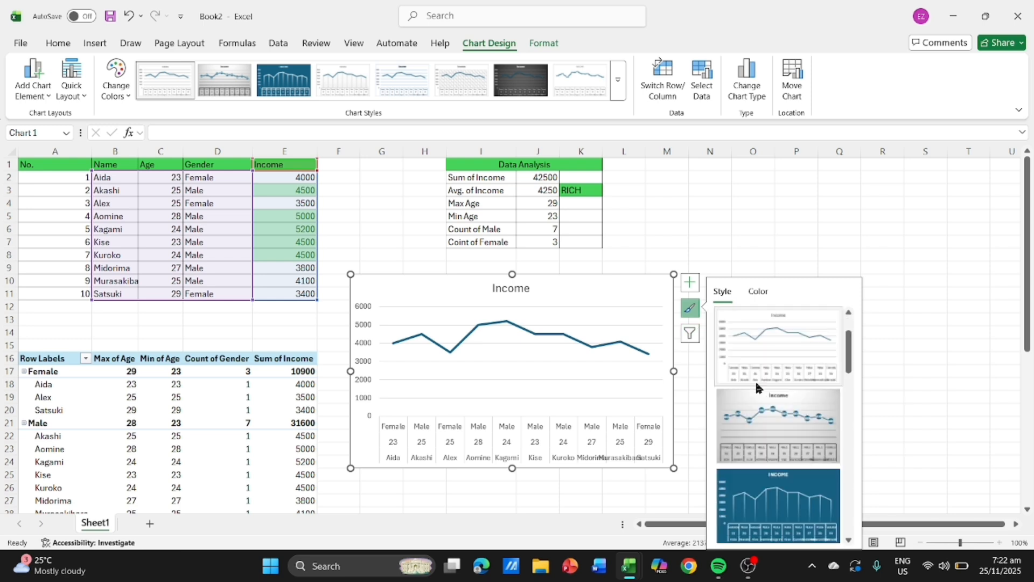
{"action": "left_click", "coordinate": [764, 420]}
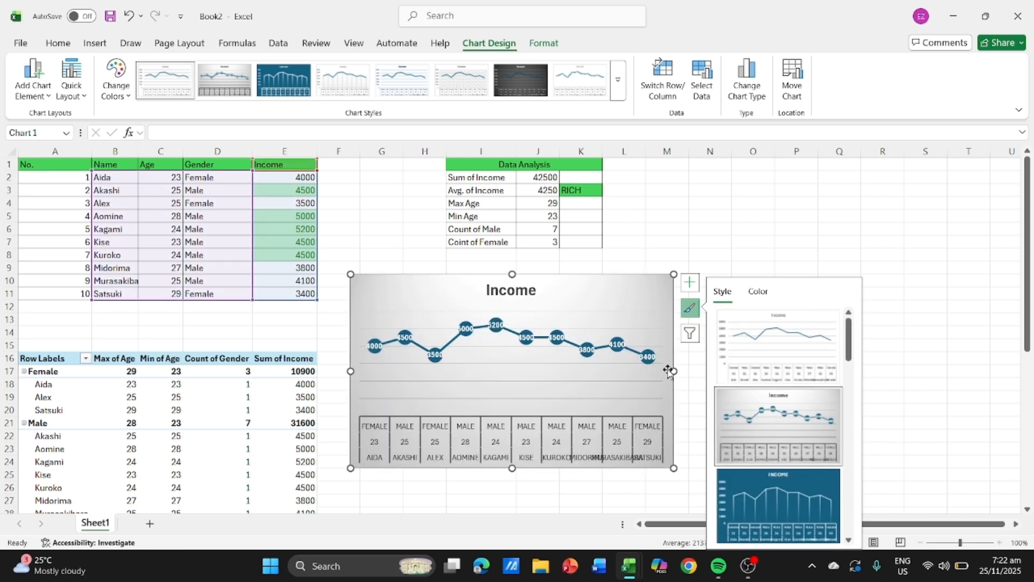
{"action": "left_click", "coordinate": [839, 231]}
{"action": "left_click_drag", "start_coordinate": [589, 288], "coordinate": [614, 282]}
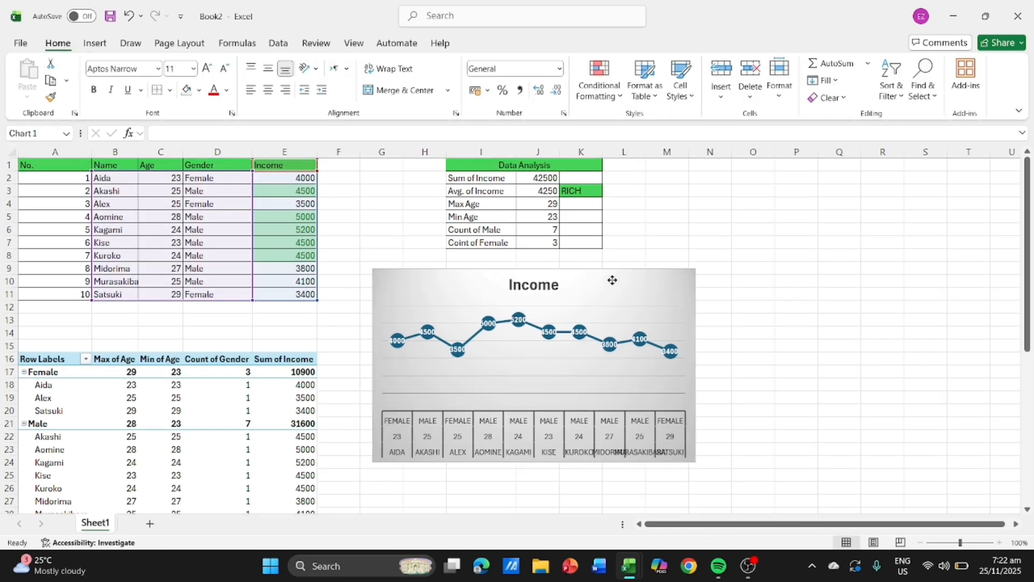
- Set the income of person no. 3 in E4 to 4000
{"action": "left_click", "coordinate": [299, 256]}
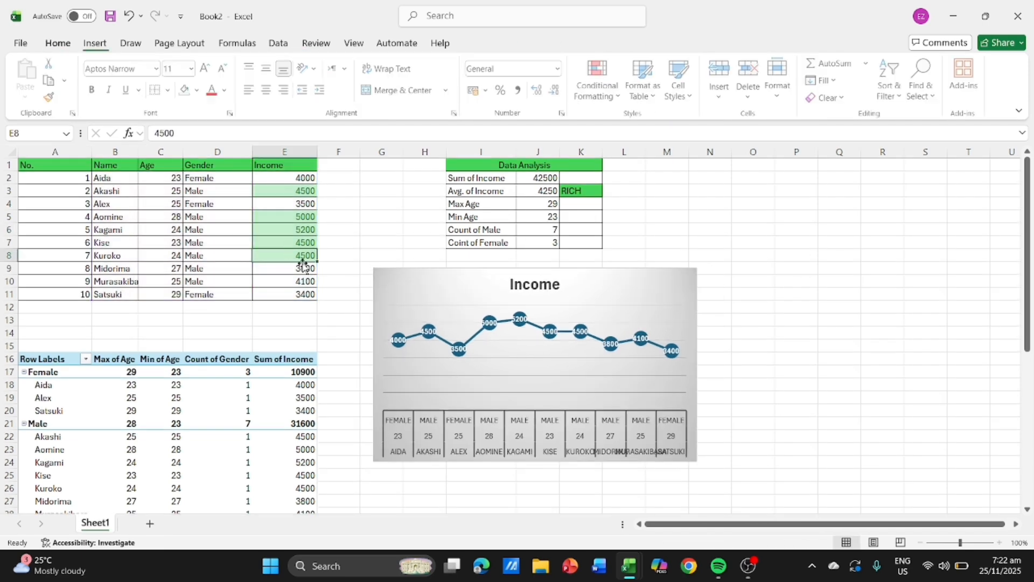
{"action": "left_click", "coordinate": [290, 209]}
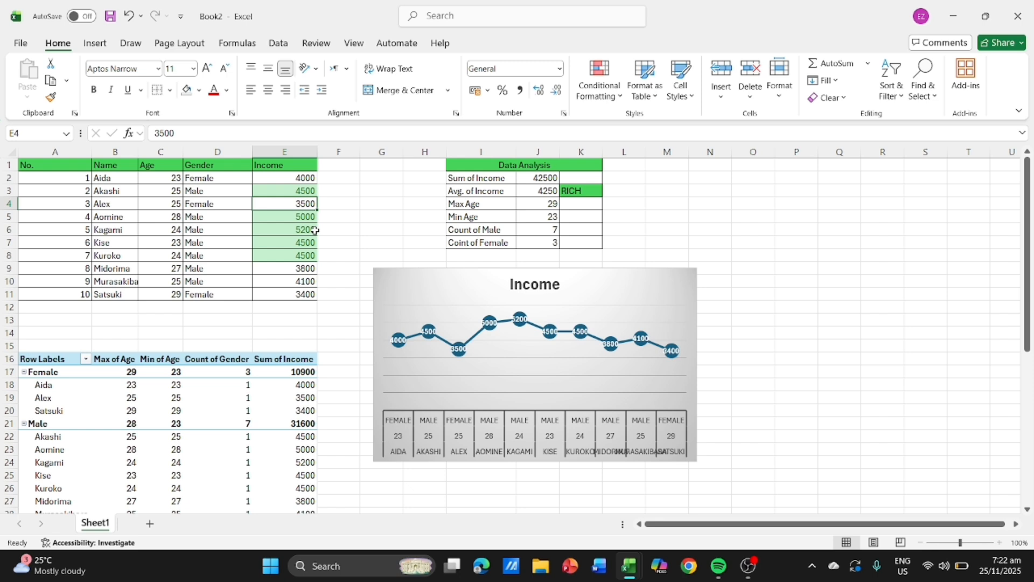
{"action": "type", "text": "4000"}
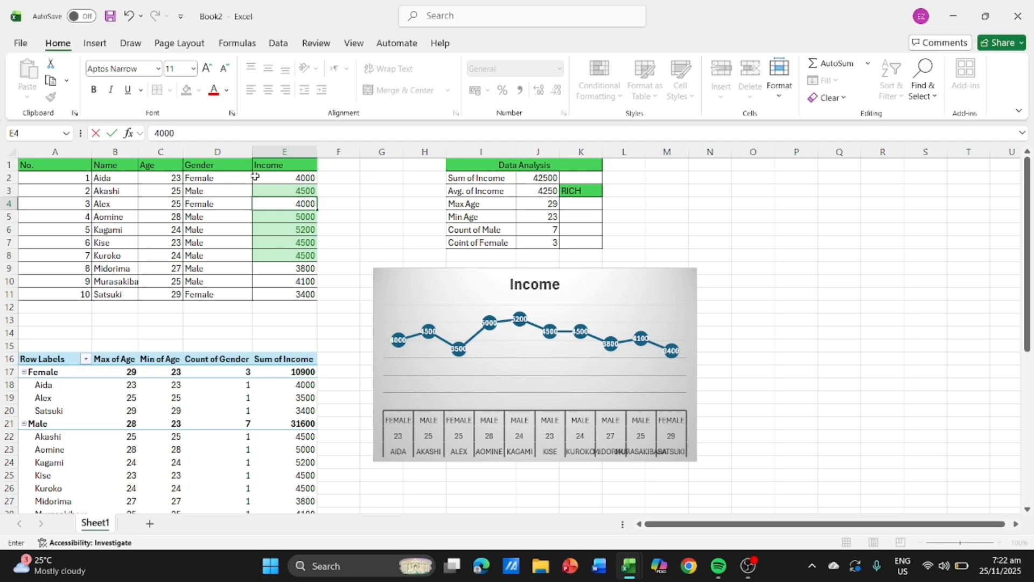
{"action": "left_click", "coordinate": [385, 216]}
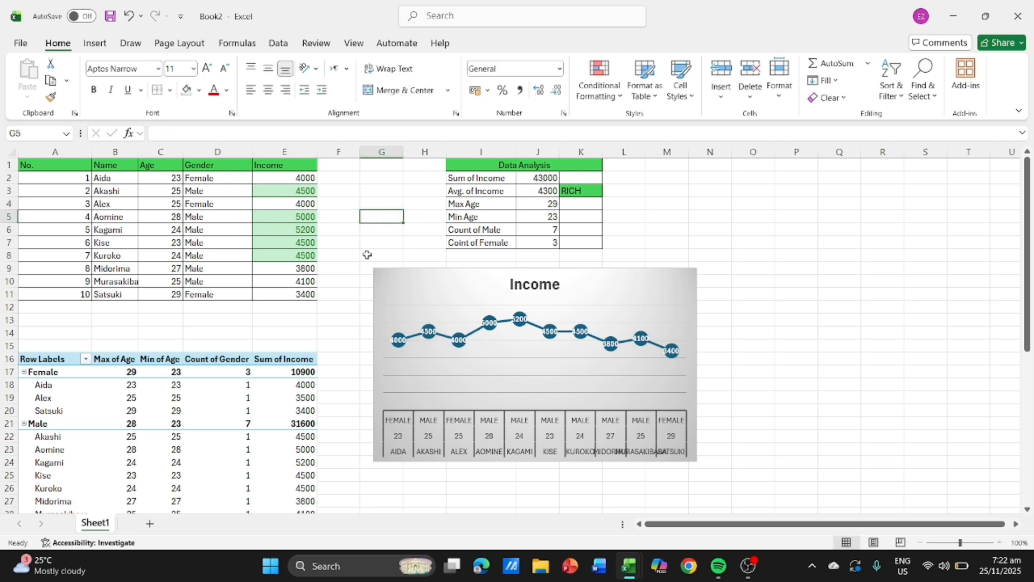
- Set the income of person no. 8 in E9 to 5000 and compare the source table with the PivotTable
{"action": "left_click", "coordinate": [285, 272]}
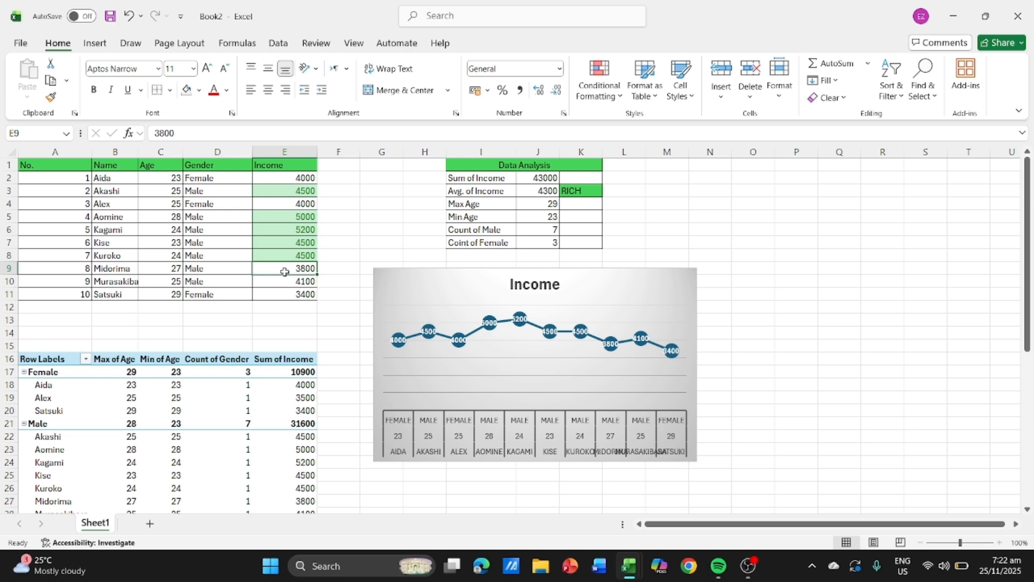
{"action": "type", "text": "5"}
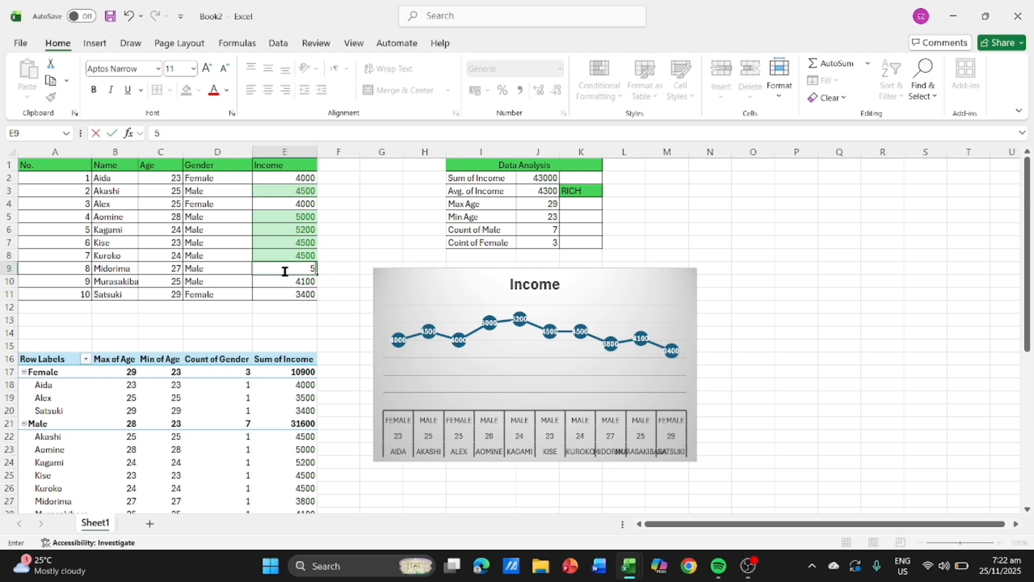
{"action": "type", "text": "000"}
{"action": "left_click", "coordinate": [376, 228]}
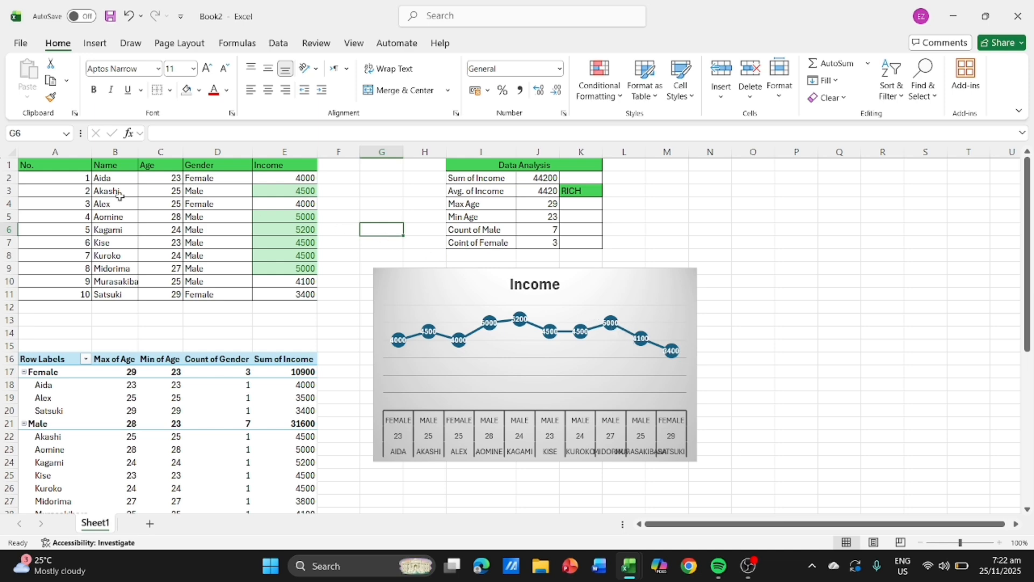
{"action": "scroll", "coordinate": [116, 200], "scroll_direction": "down", "scroll_amount": 2}
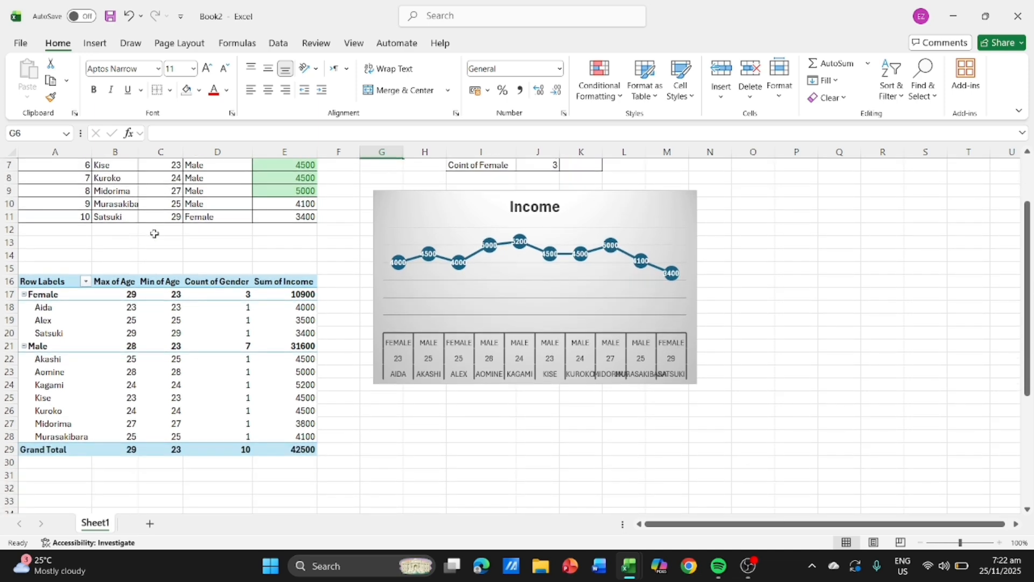
{"action": "scroll", "coordinate": [154, 233], "scroll_direction": "up", "scroll_amount": 2}
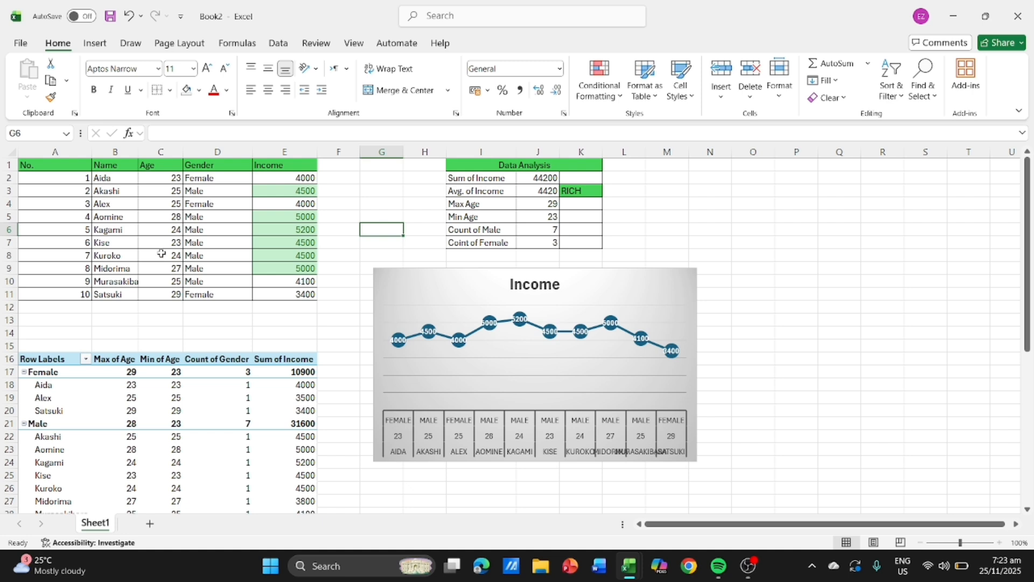